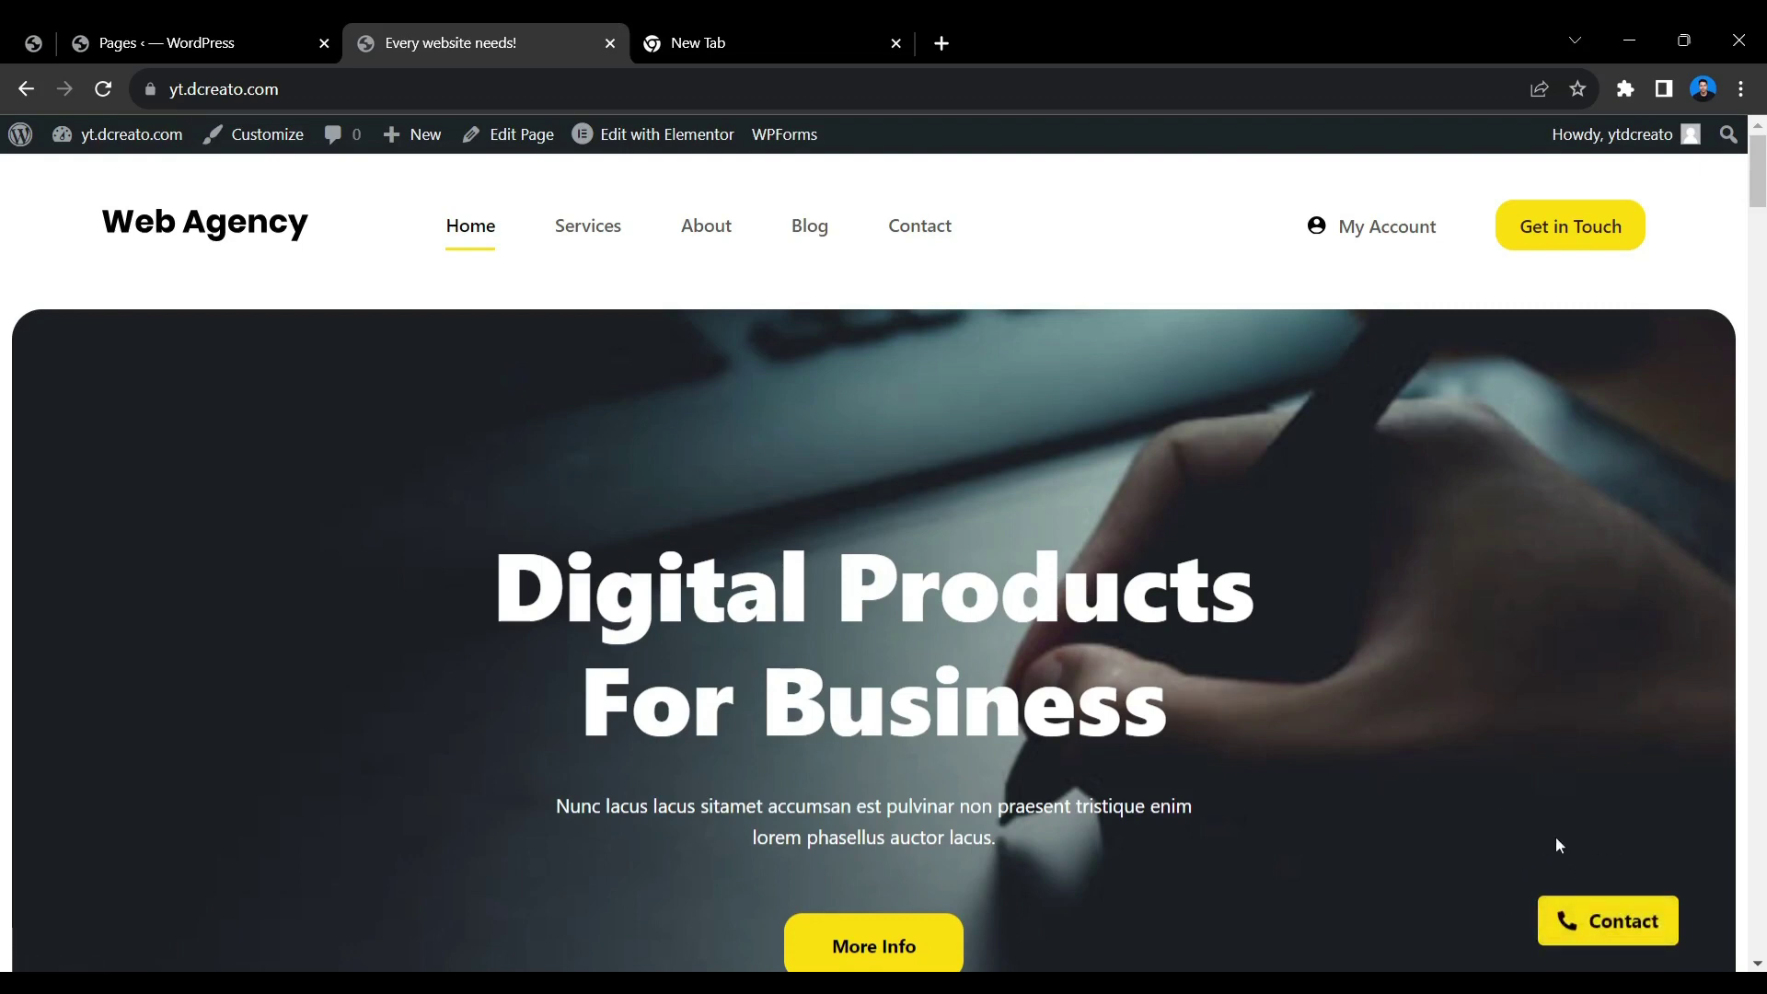
Step: Test the floating Contact button's phone link, dismiss the app prompt, and examine the button while browsing the home page sections
click(1570, 919)
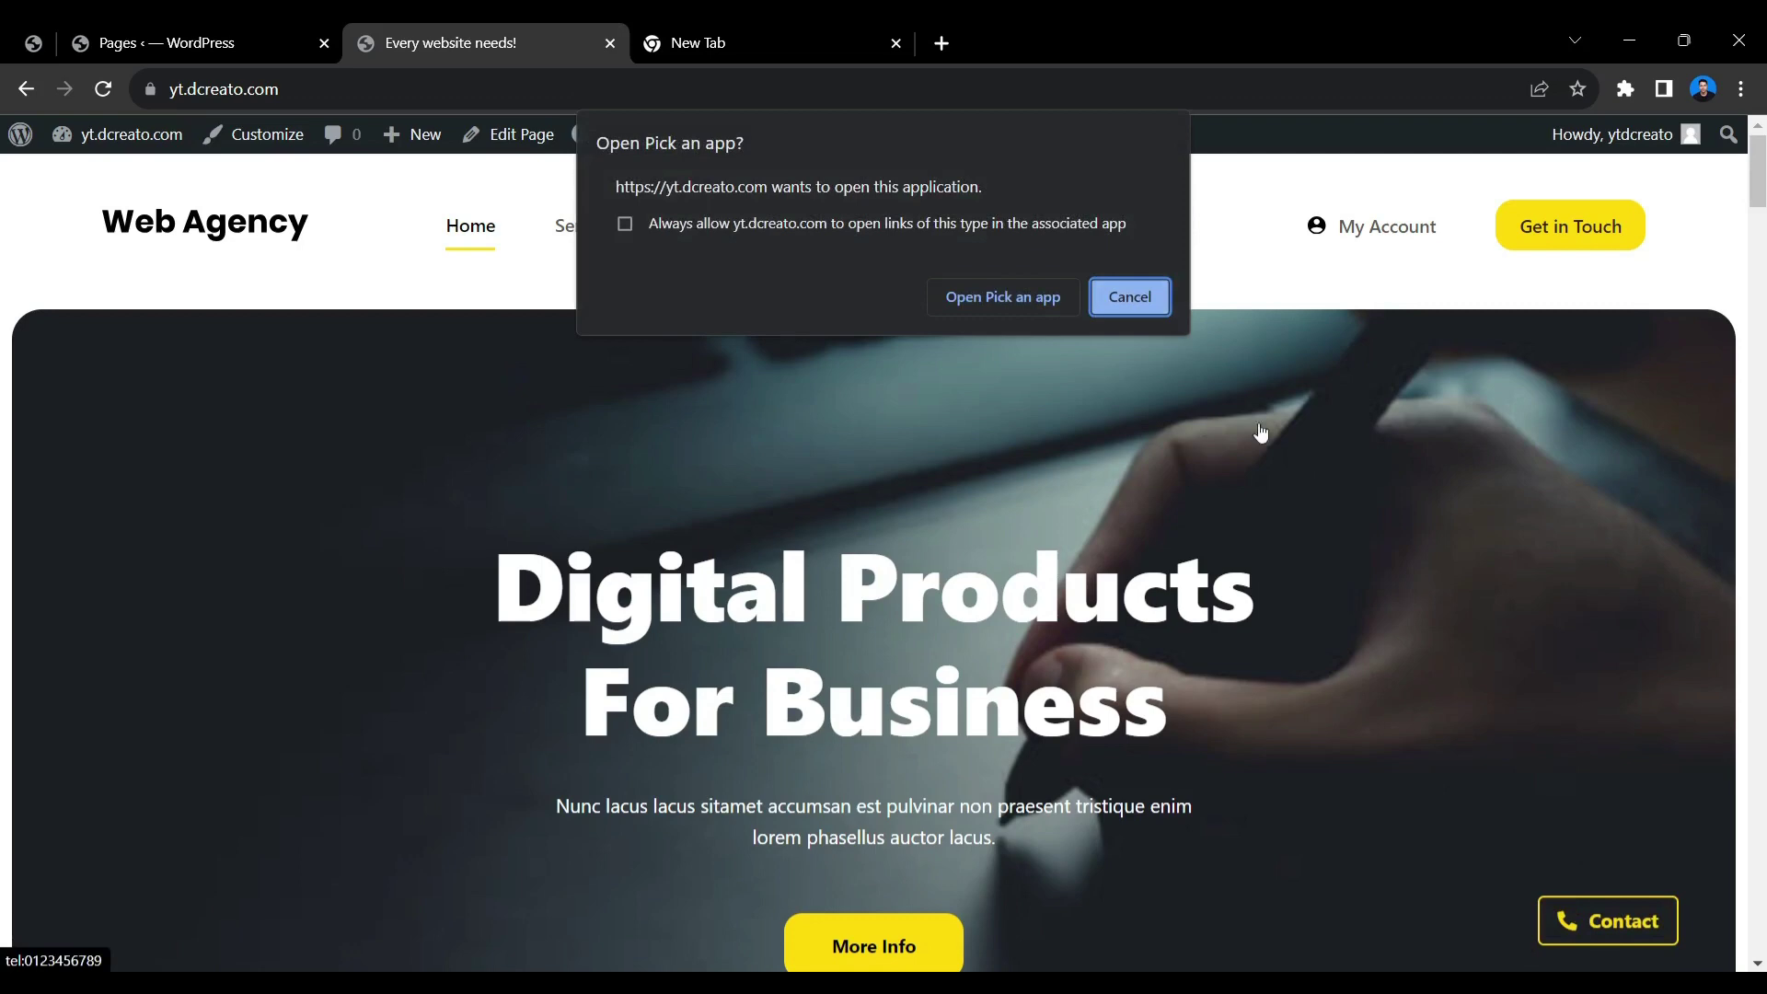
click(1132, 305)
scroll(1364, 745, down, 5)
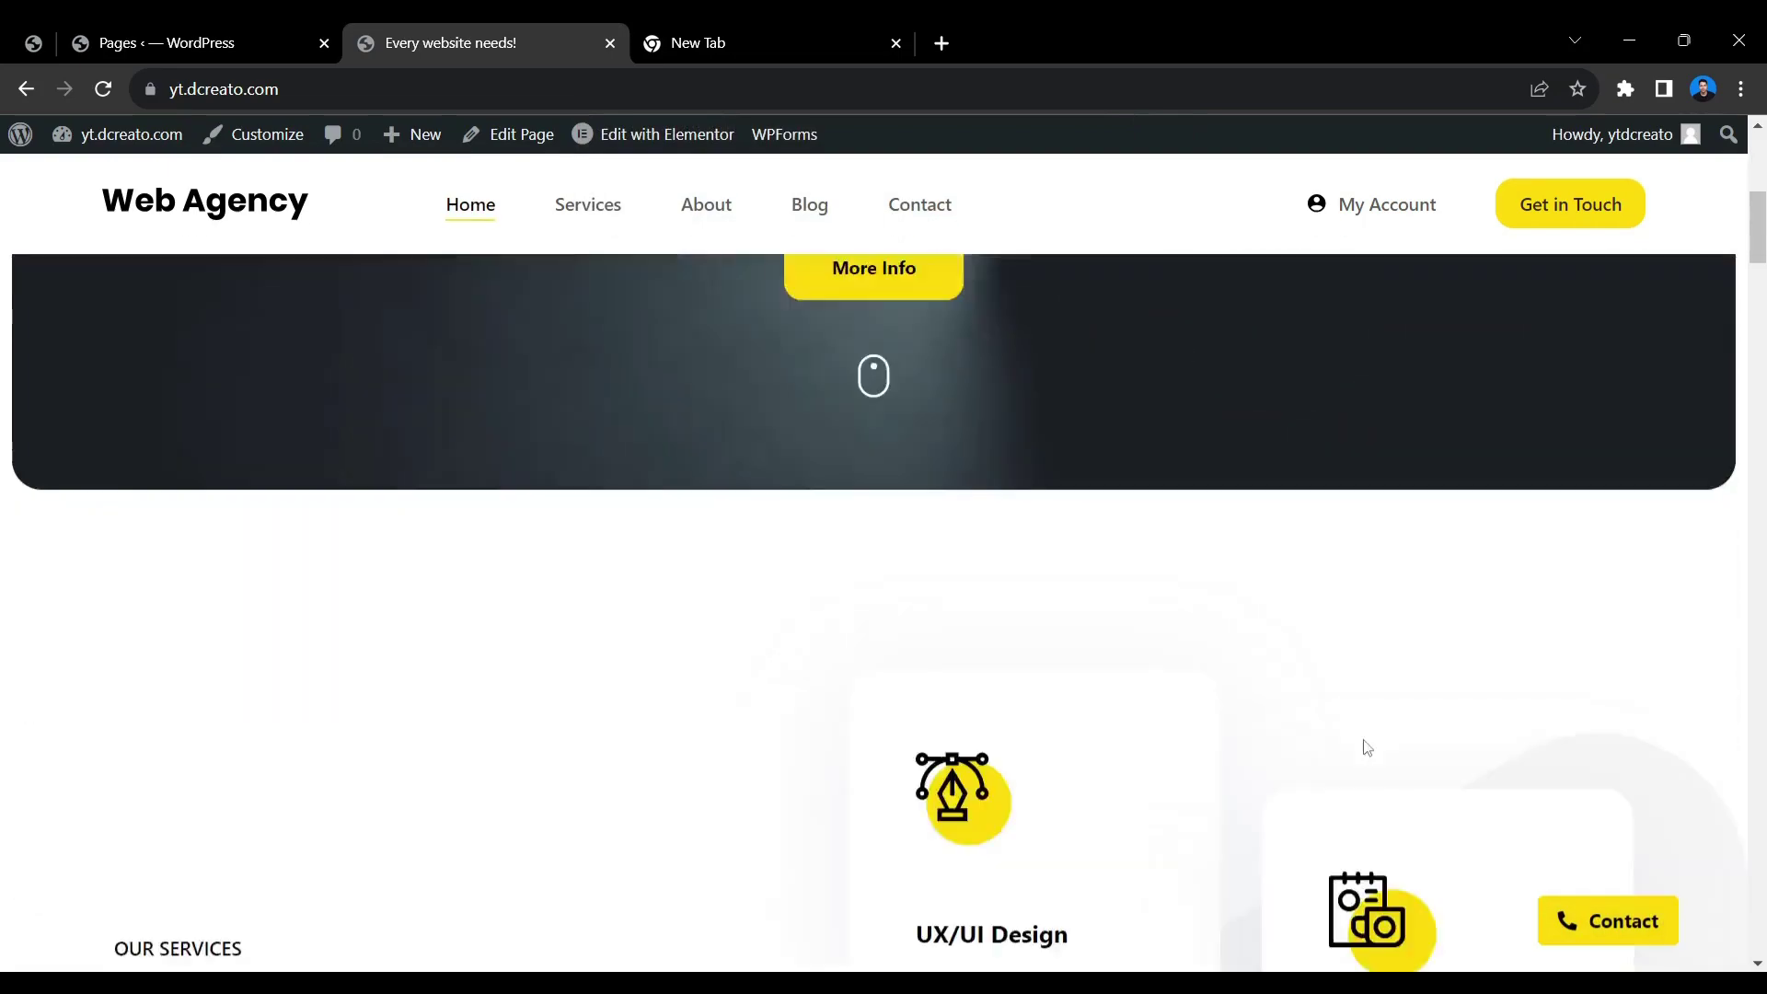
scroll(1196, 759, up, 5)
scroll(1104, 774, down, 10)
scroll(1080, 781, down, 6)
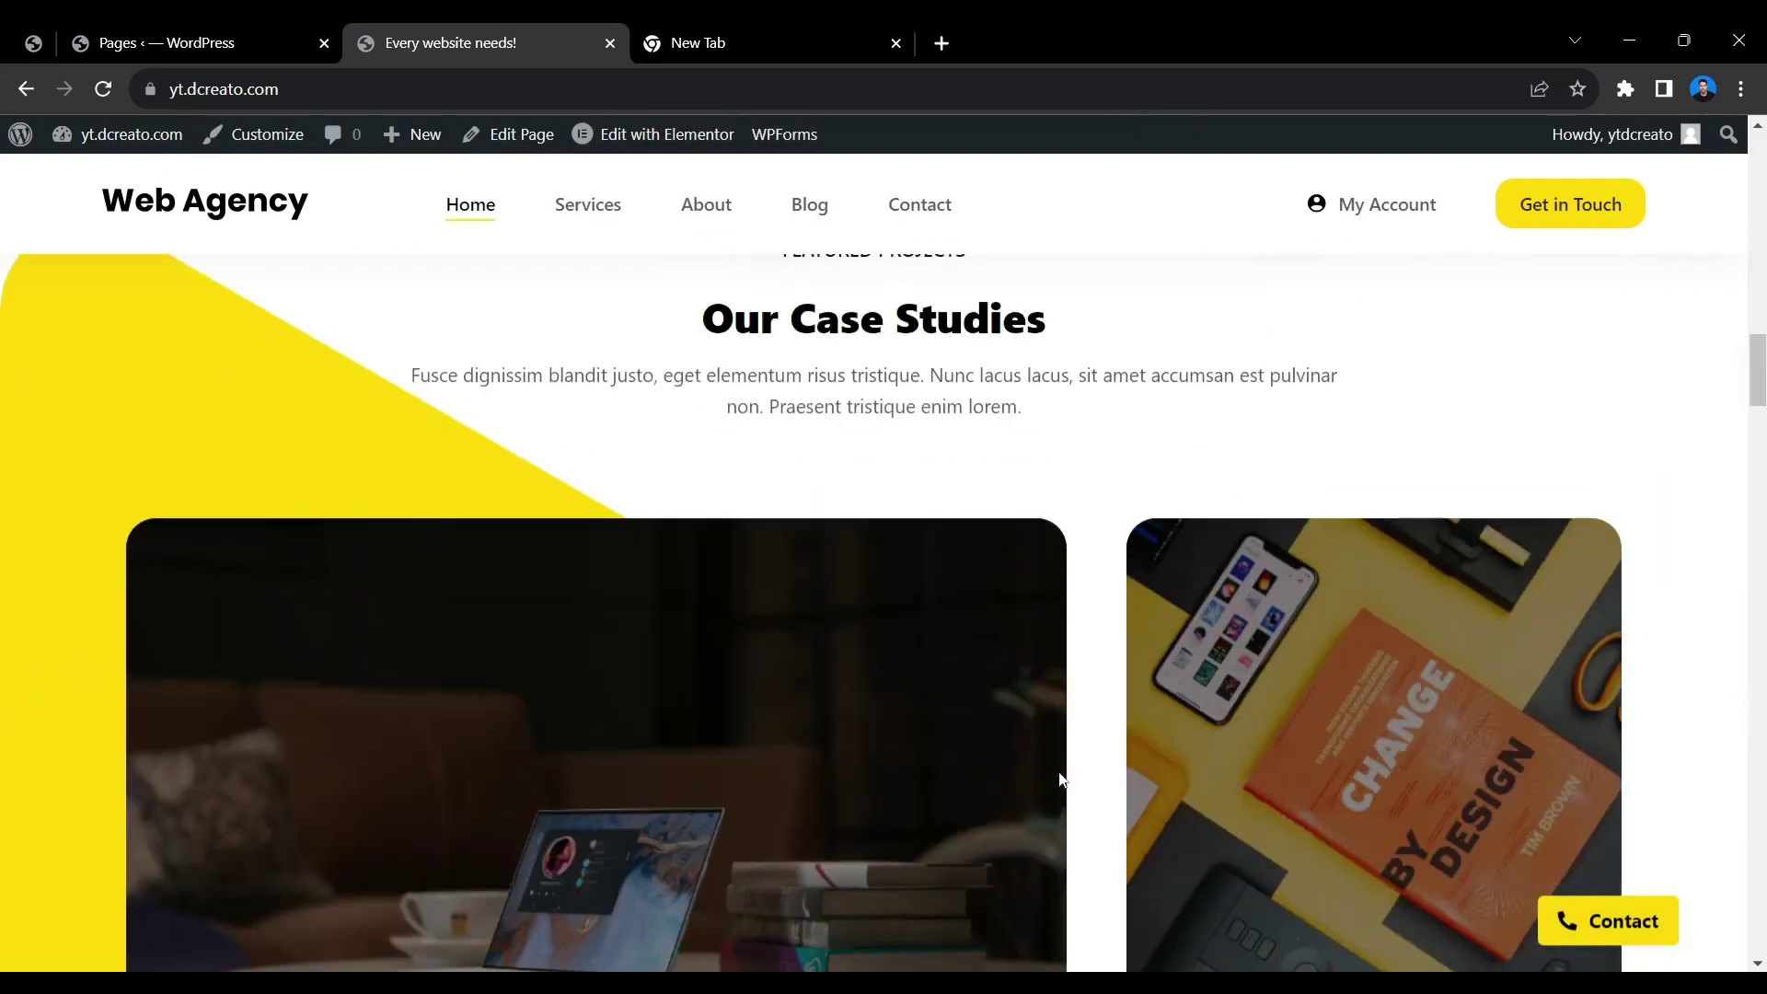
scroll(1013, 828, up, 12)
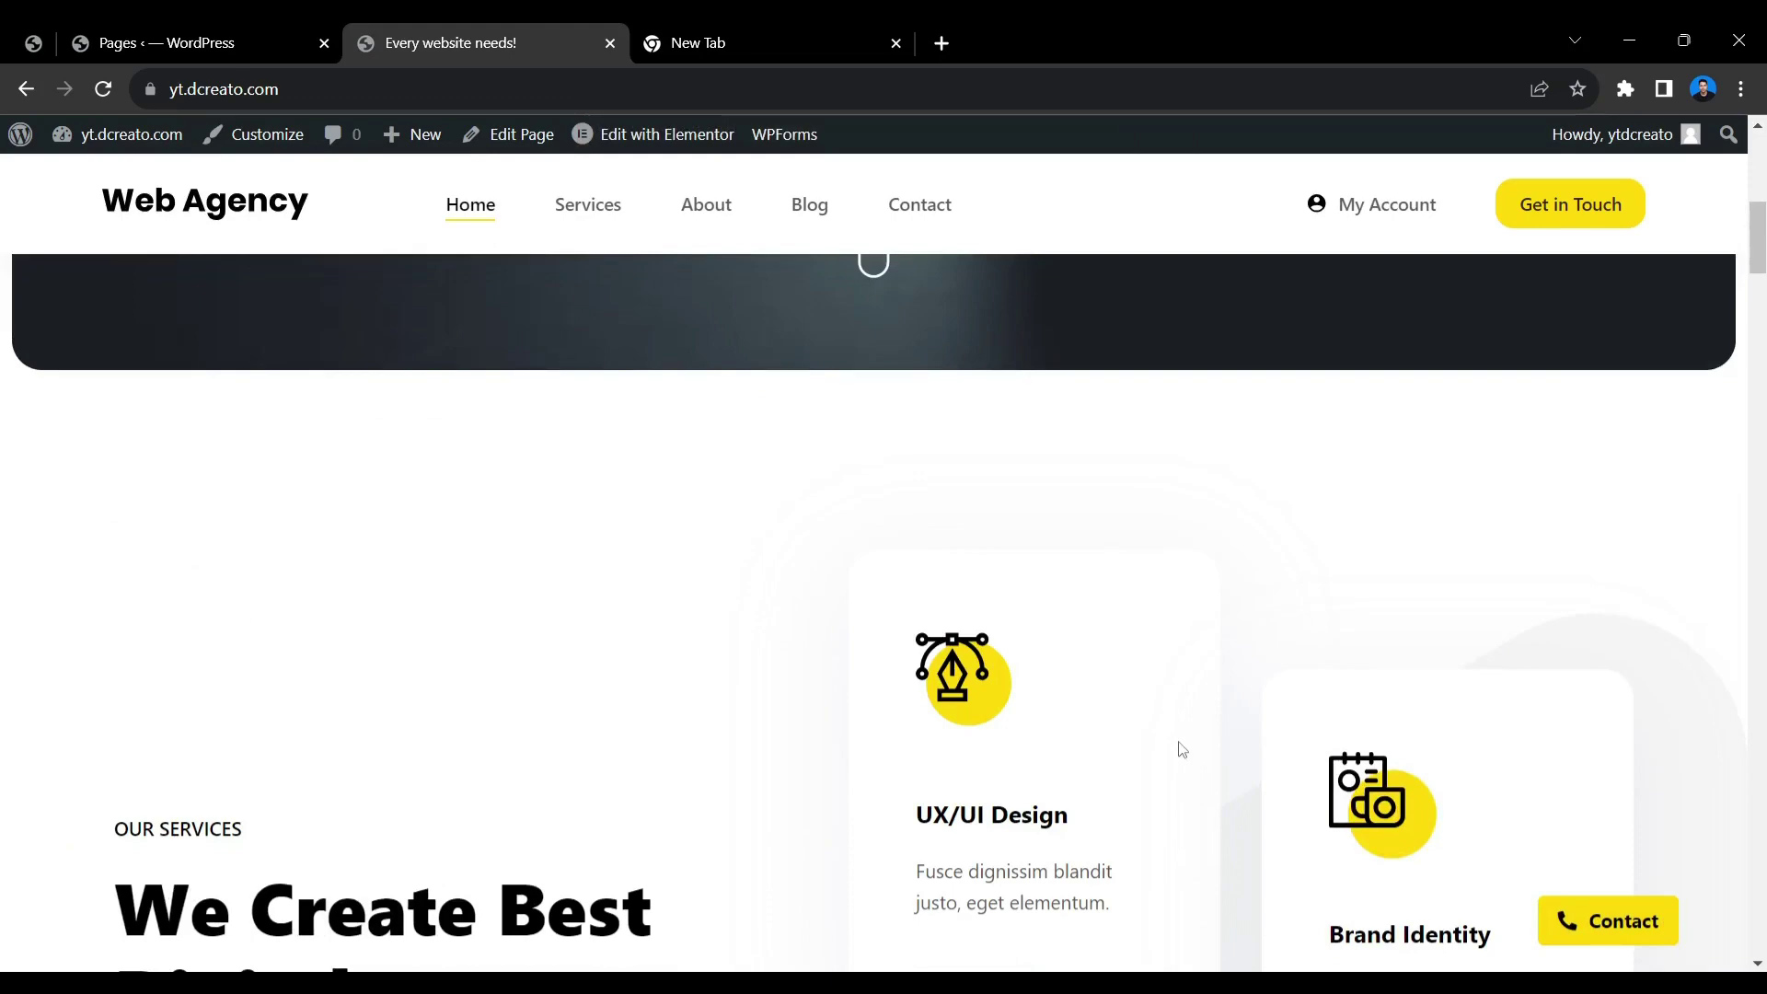
scroll(1181, 749, down, 5)
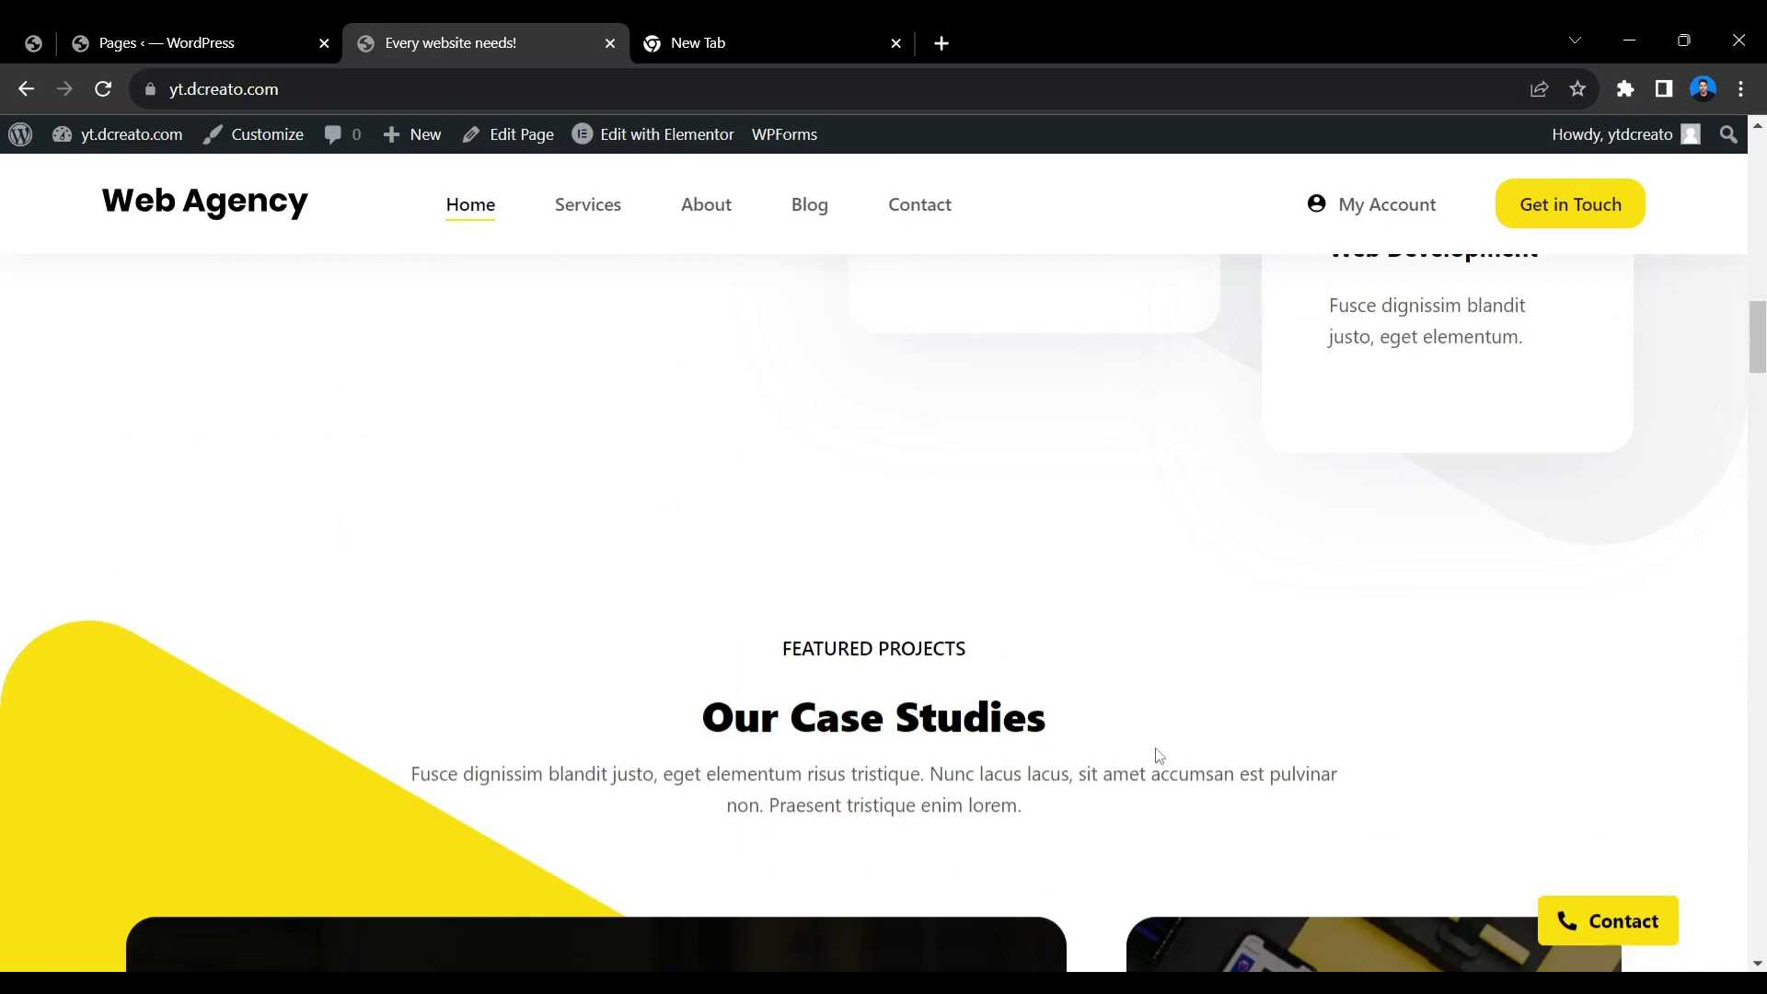
scroll(1159, 755, down, 4)
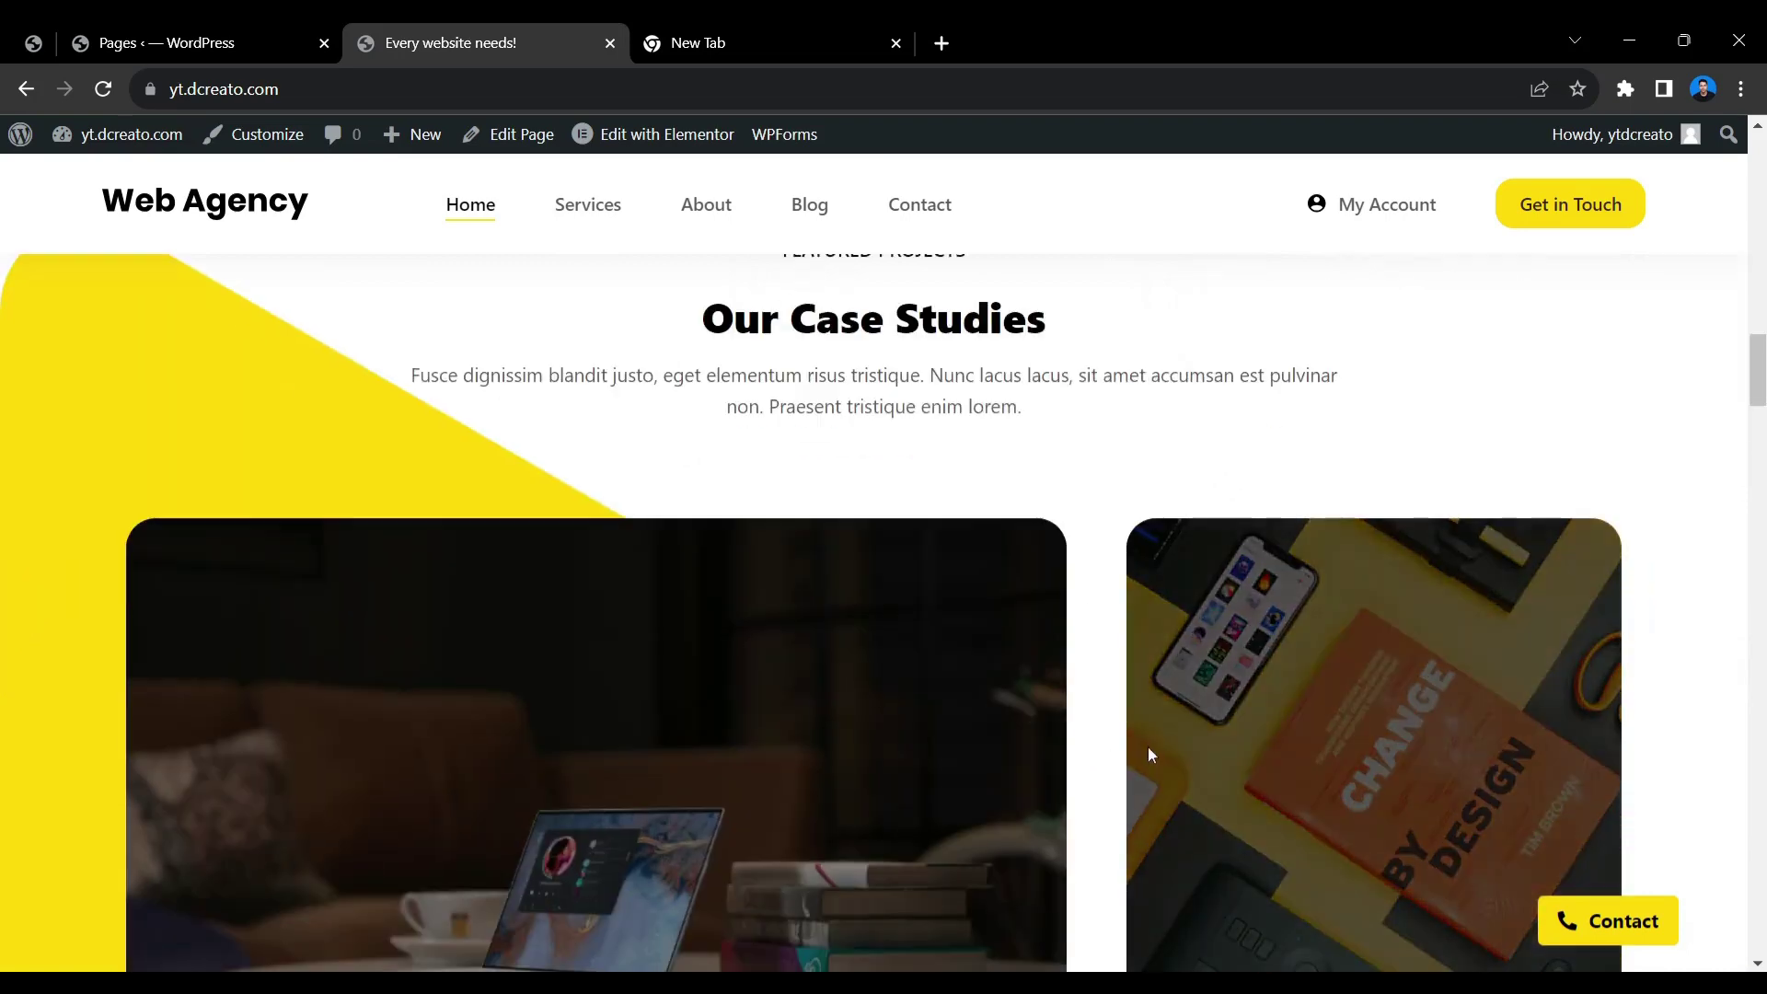
scroll(1196, 729, up, 15)
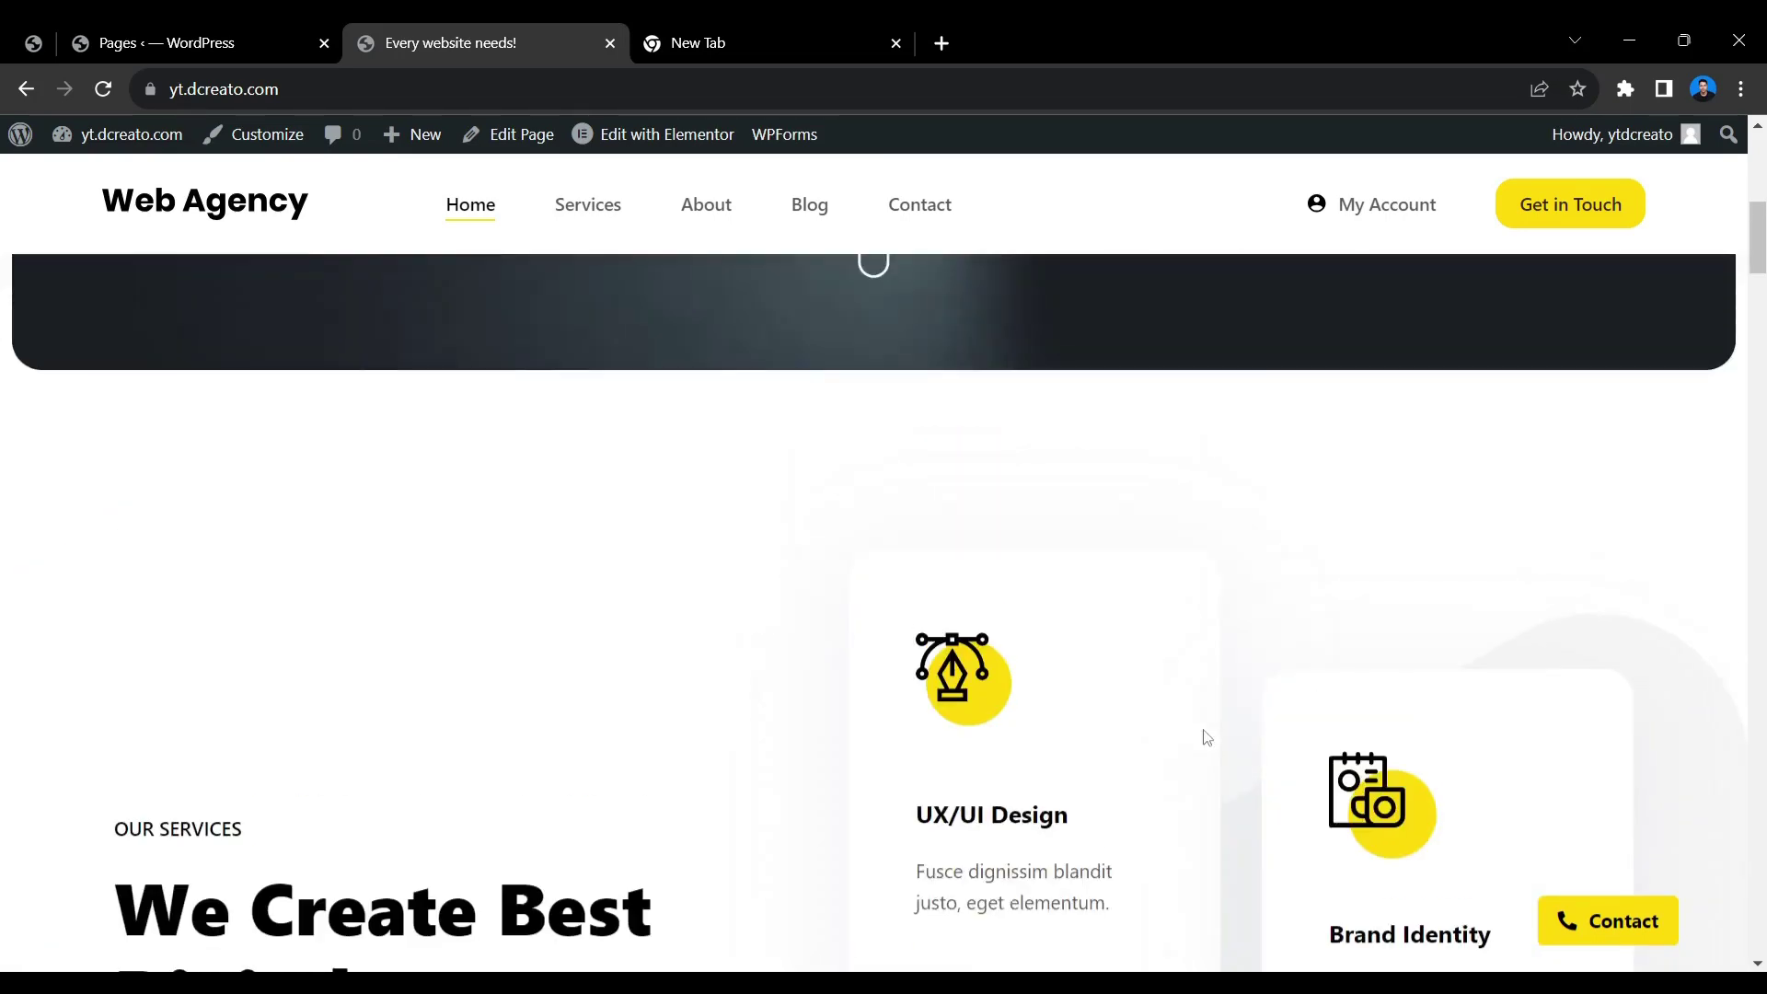
scroll(1206, 722, down, 4)
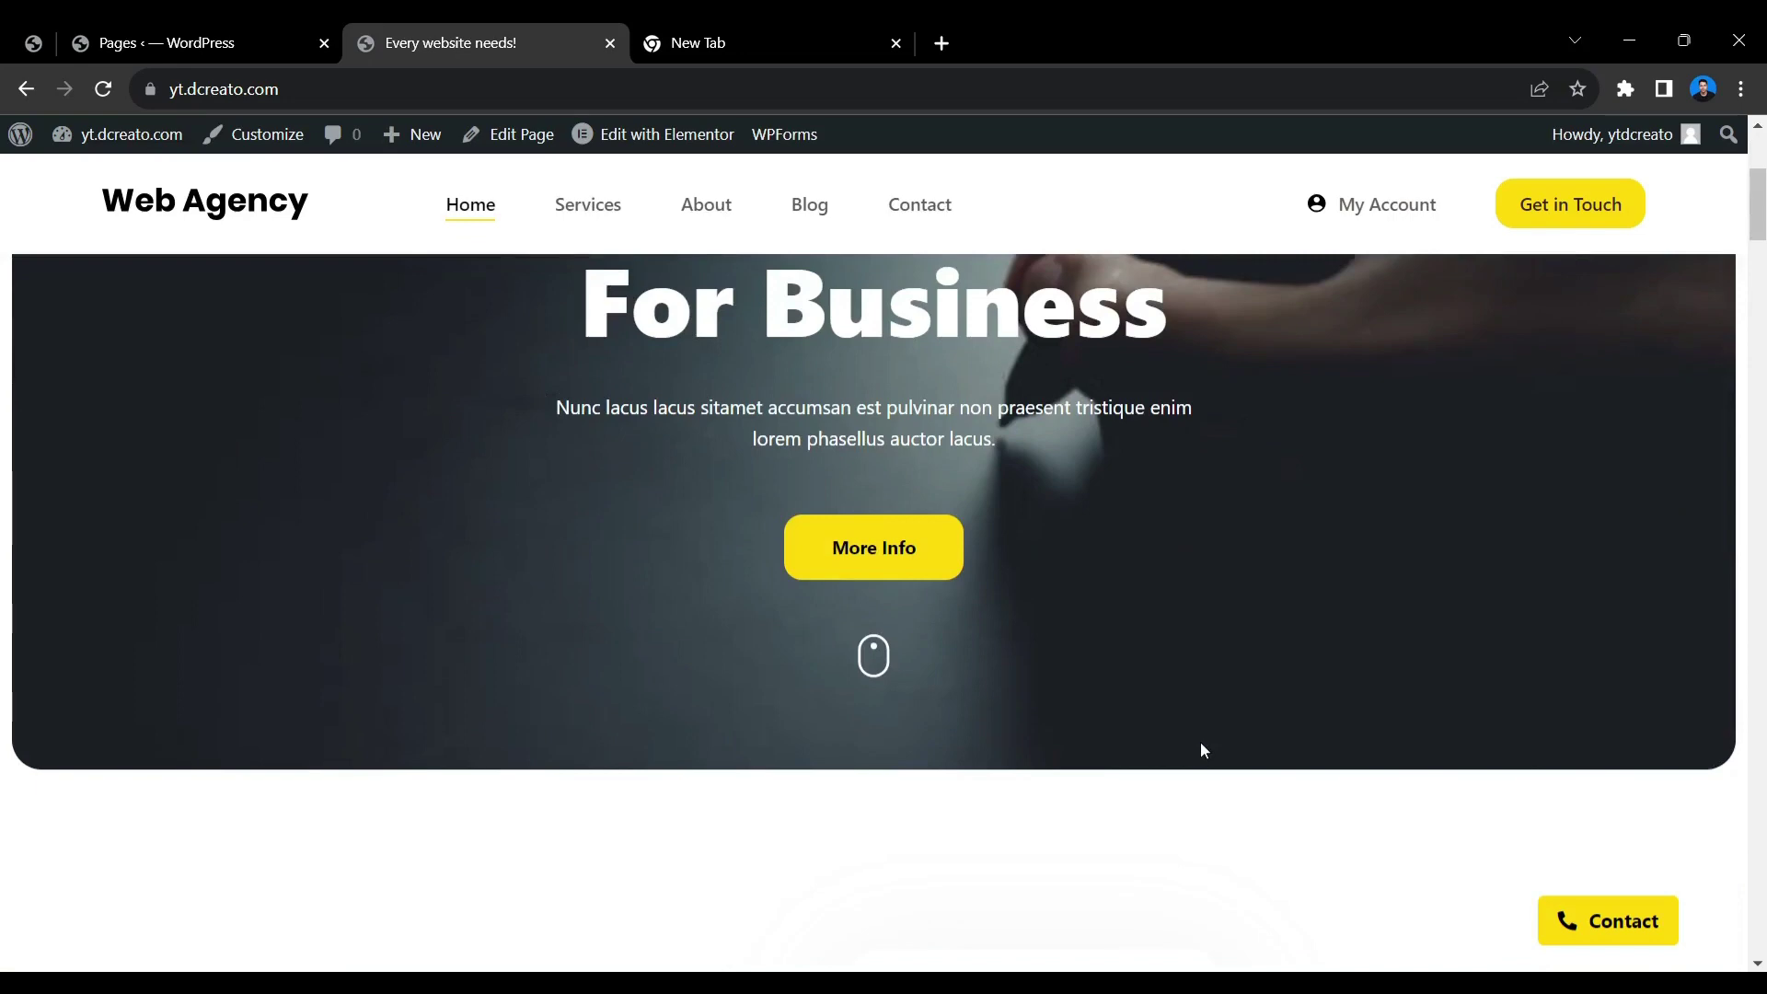
scroll(1201, 746, up, 4)
scroll(1290, 620, down, 12)
scroll(1294, 619, down, 8)
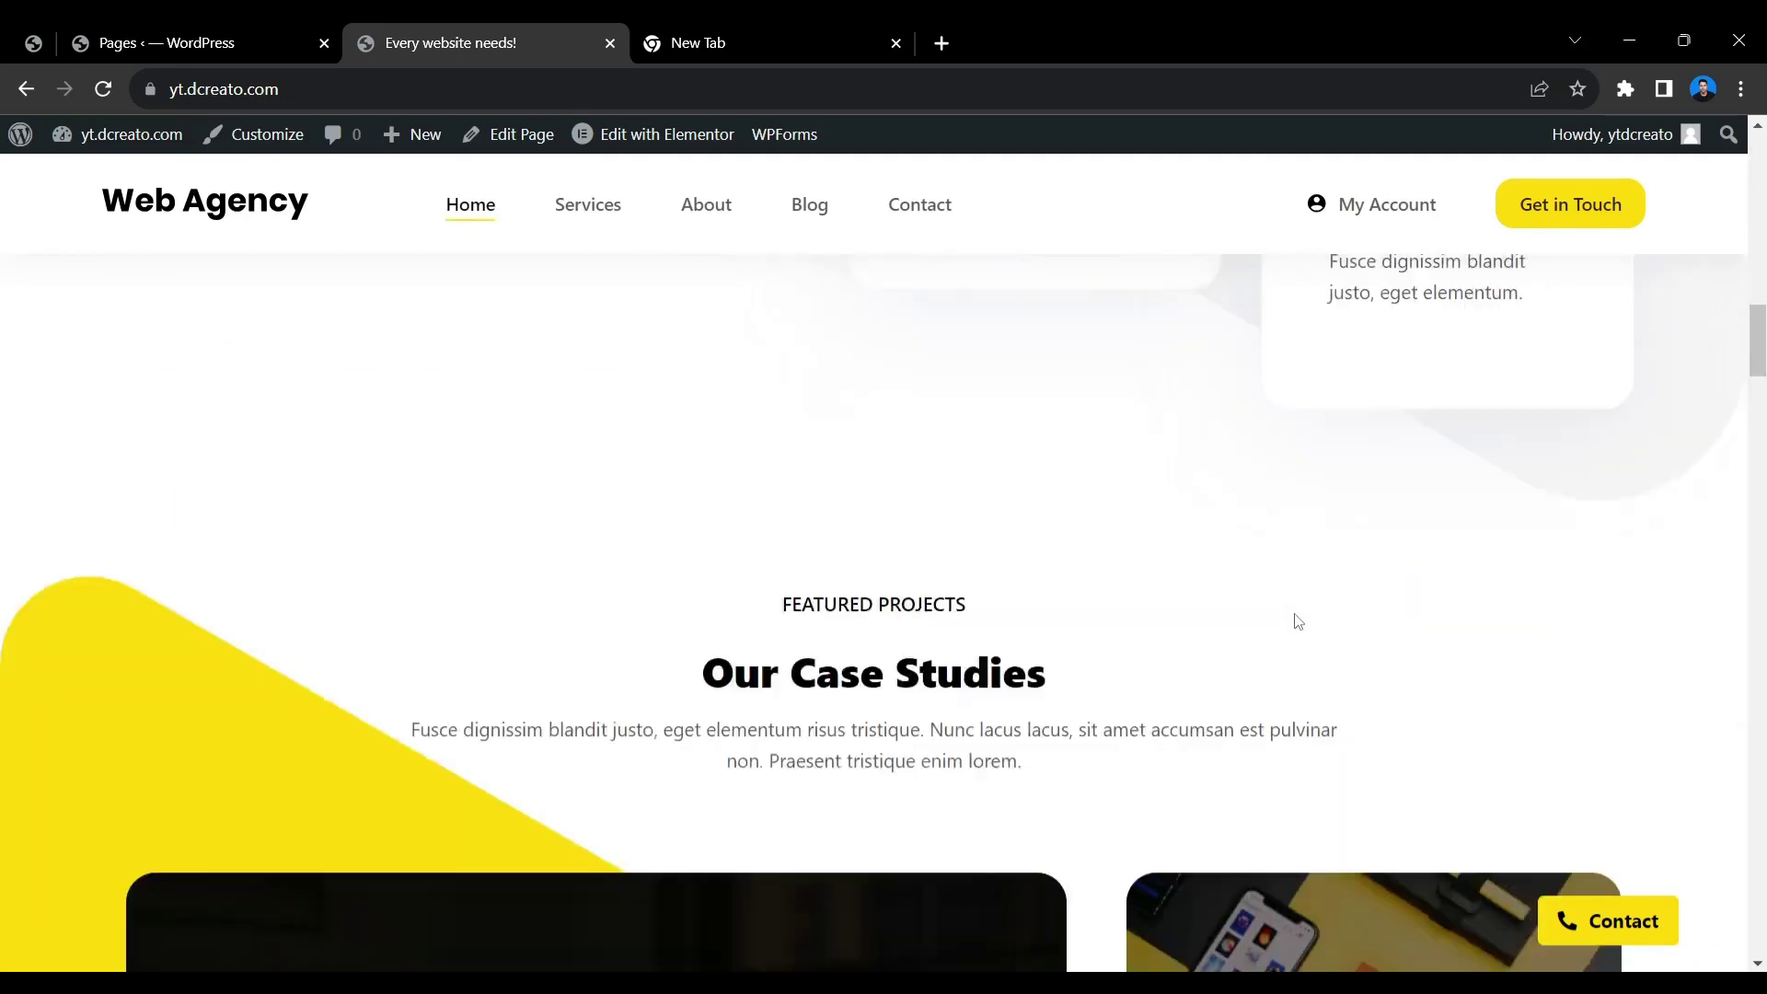
scroll(1294, 619, up, 20)
Step: Try the Contact button's call link once more, cancel the app prompt, and review the services section
click(1570, 907)
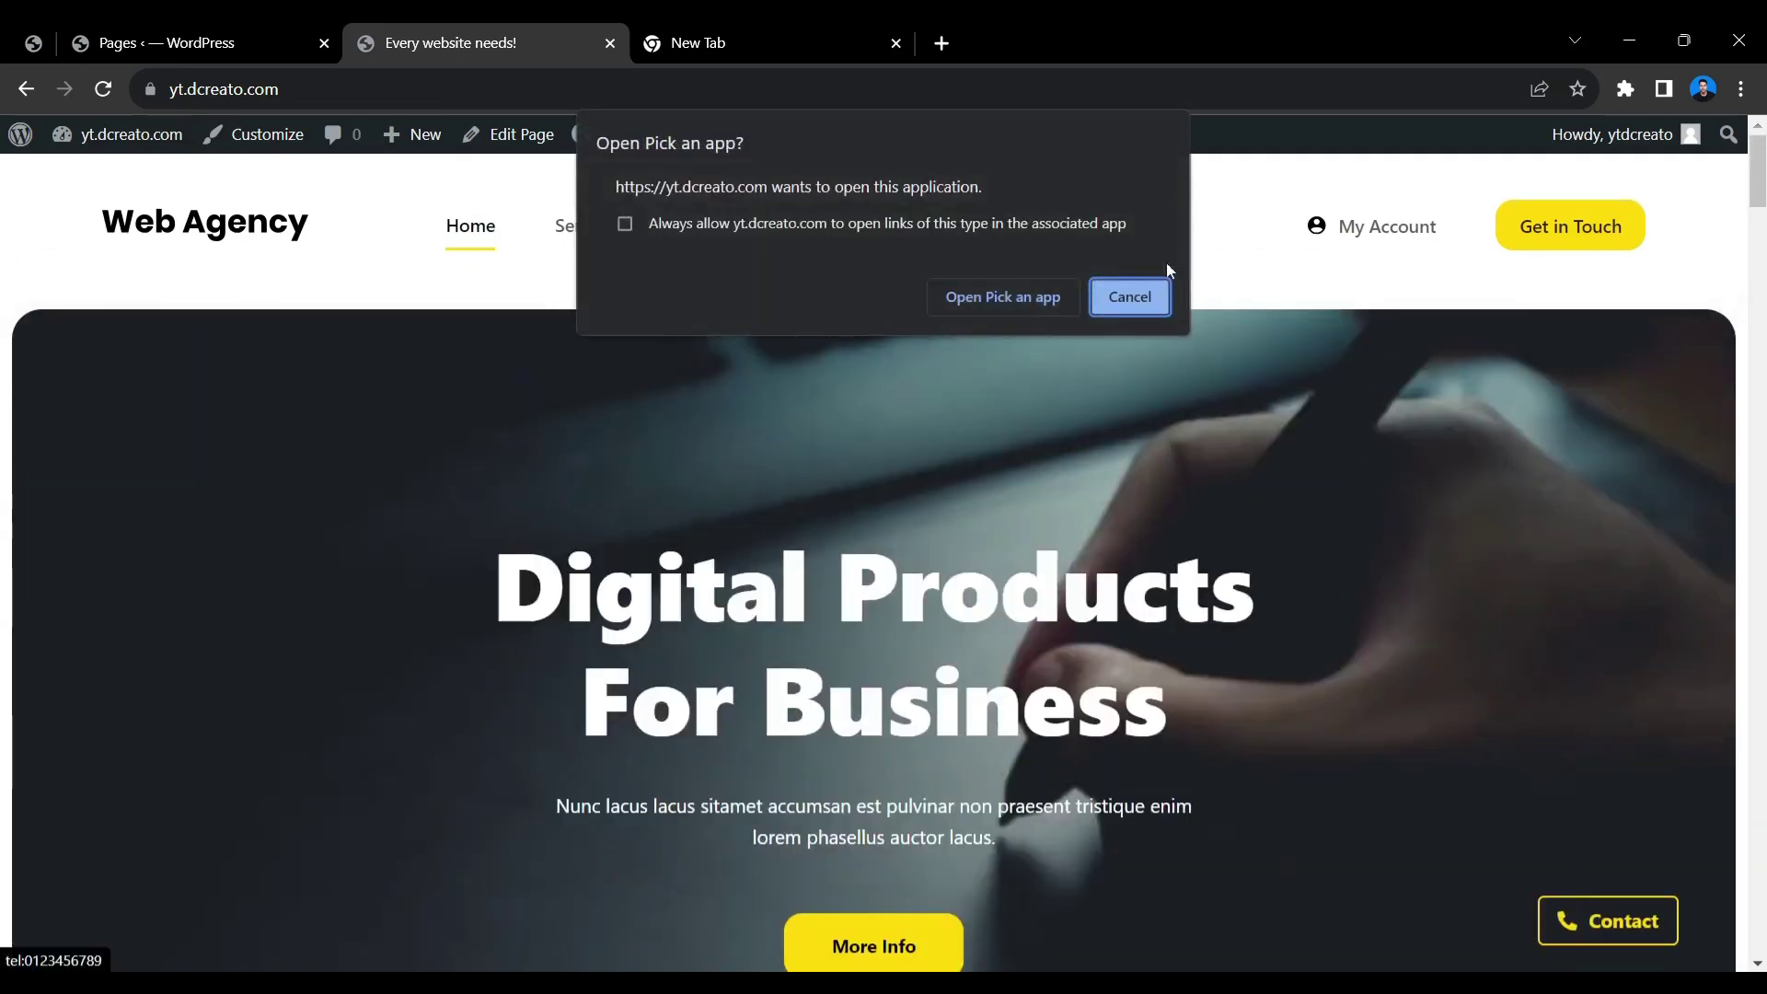
click(1129, 296)
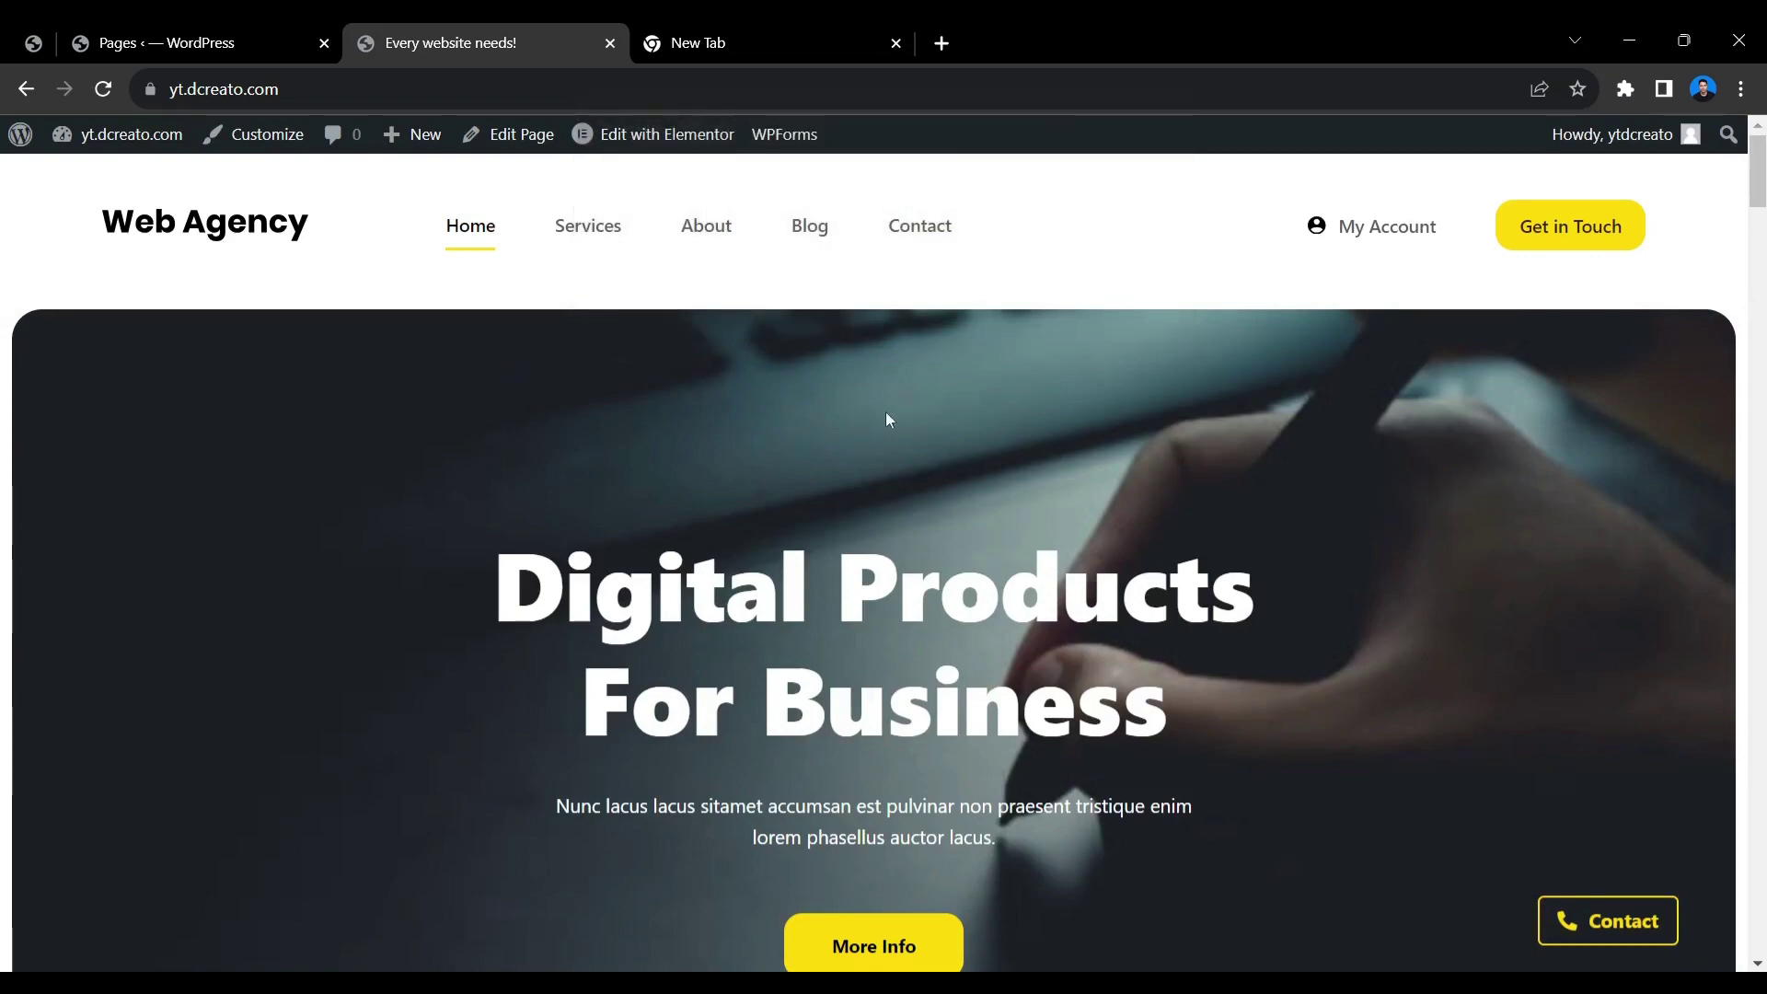
scroll(931, 391, down, 10)
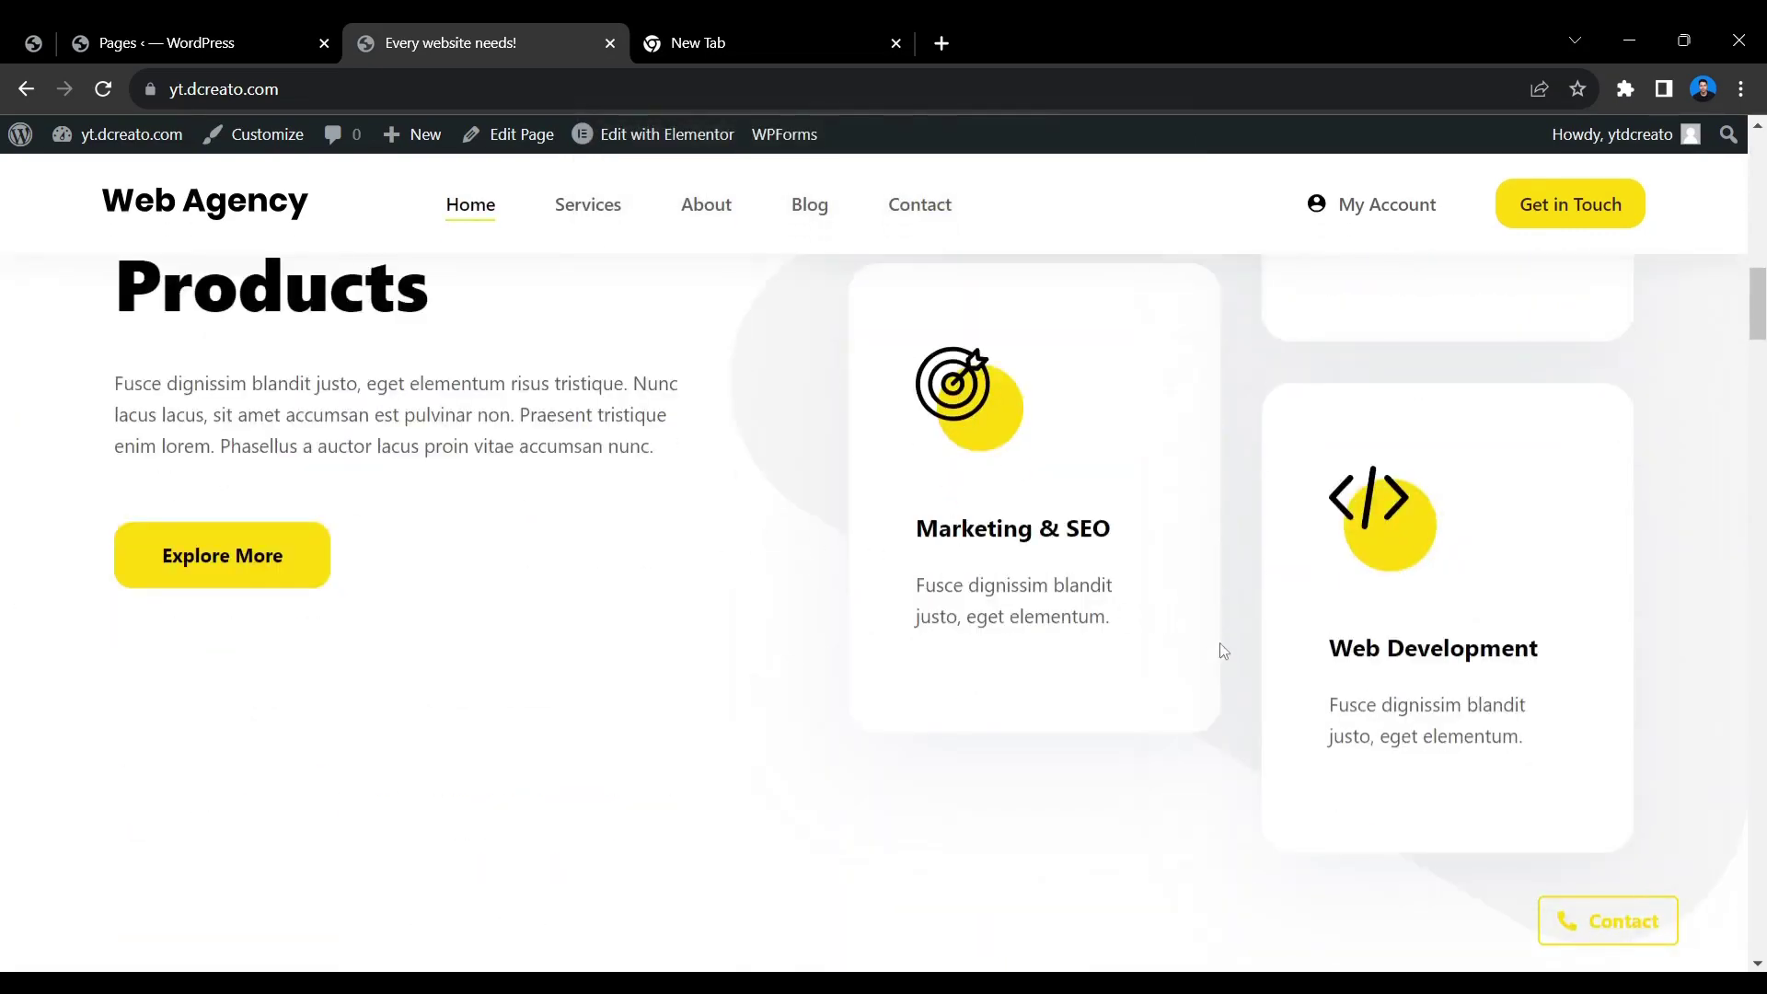
scroll(1223, 650, down, 4)
scroll(1362, 737, up, 12)
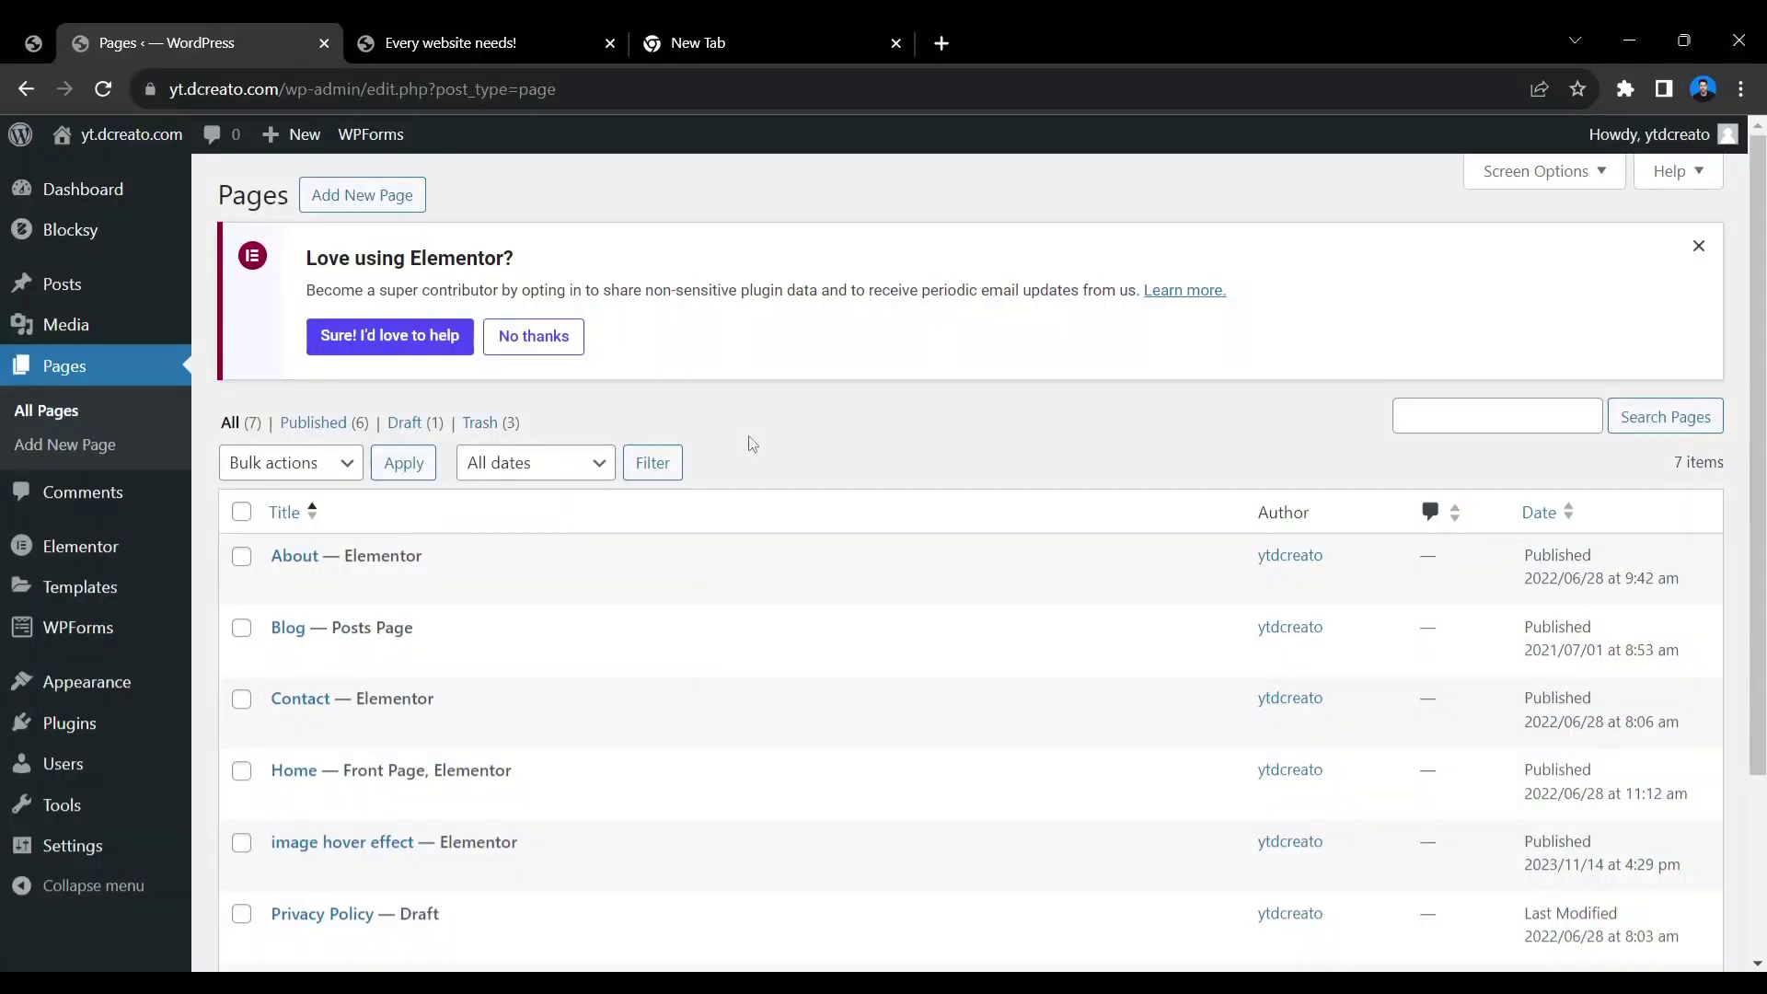
Step: Open the Home page for editing with Elementor
scroll(752, 443, down, 3)
scroll(730, 485, up, 3)
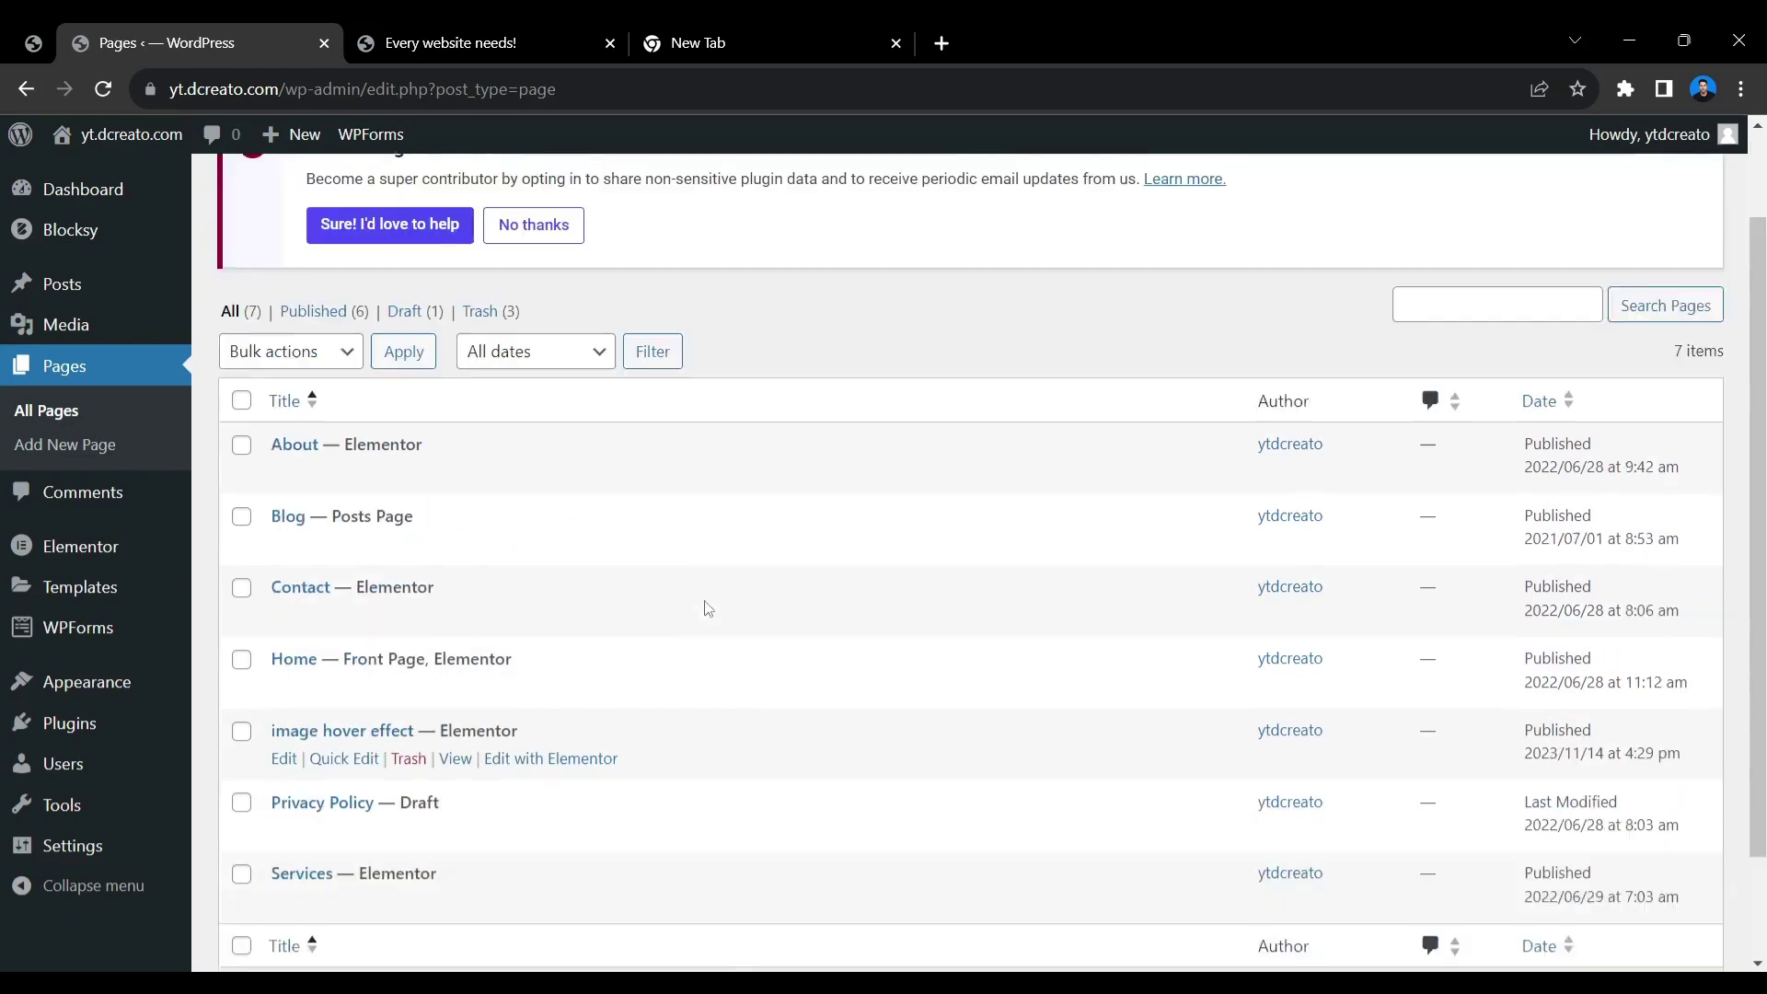
scroll(466, 651, down, 3)
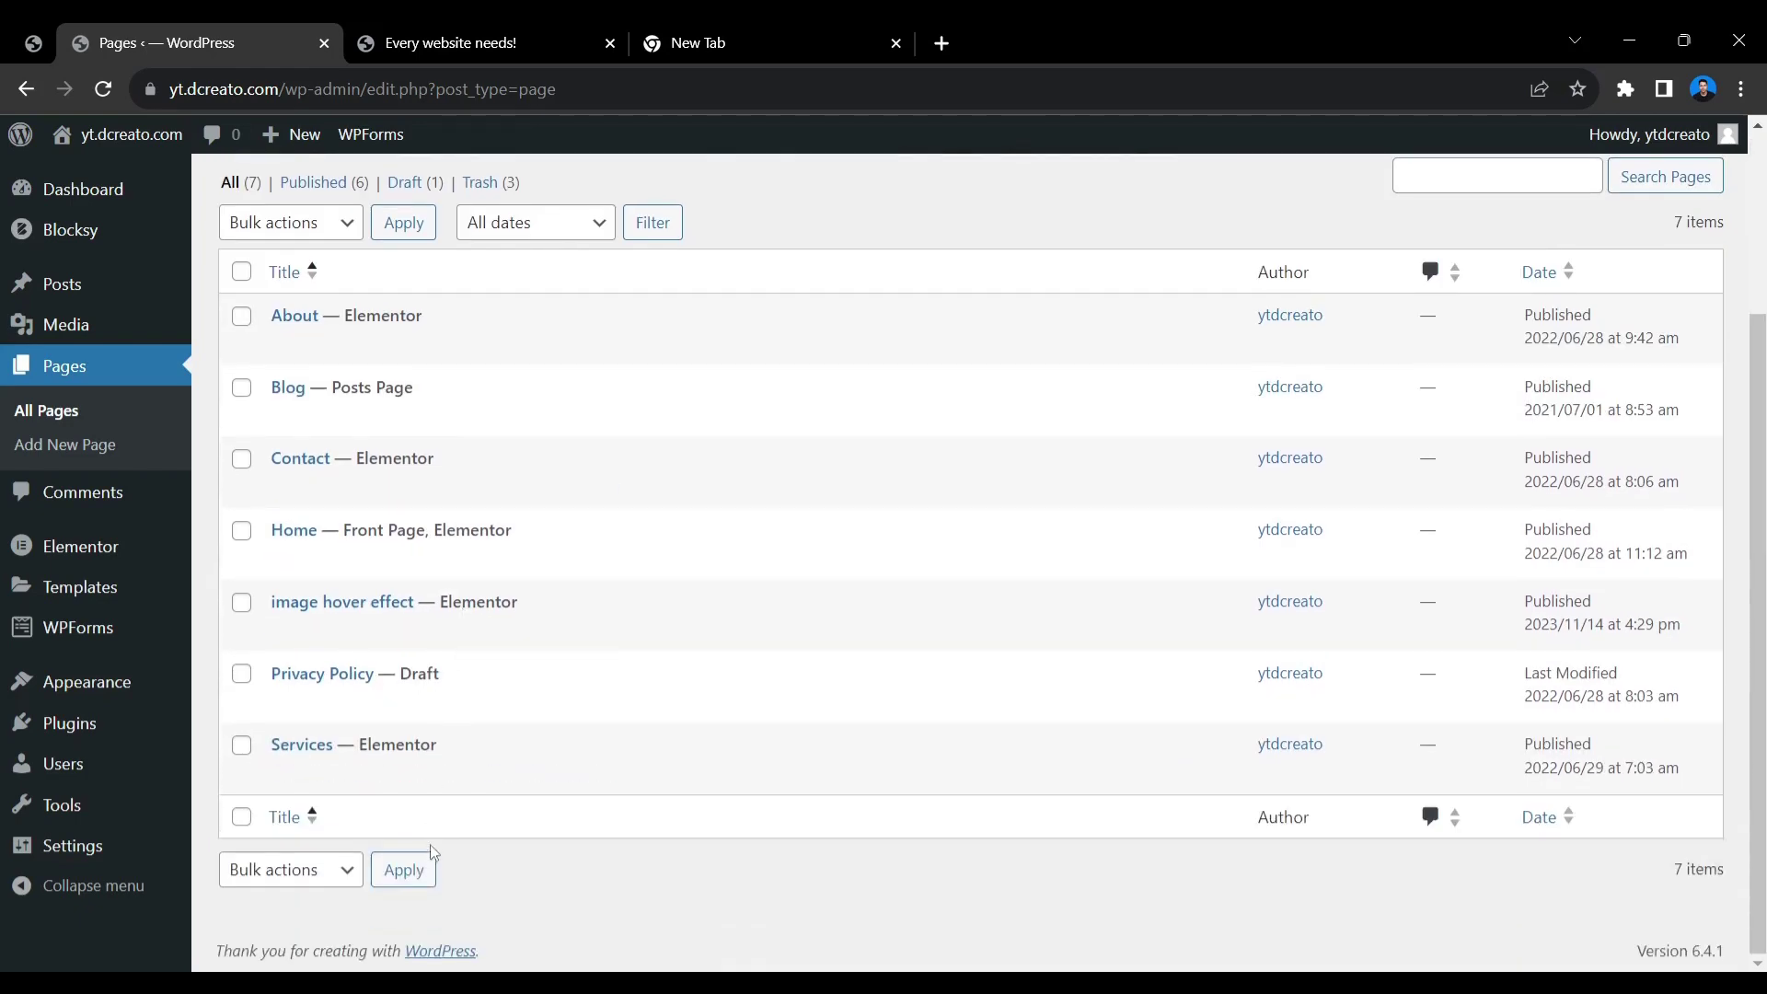
scroll(727, 364, up, 3)
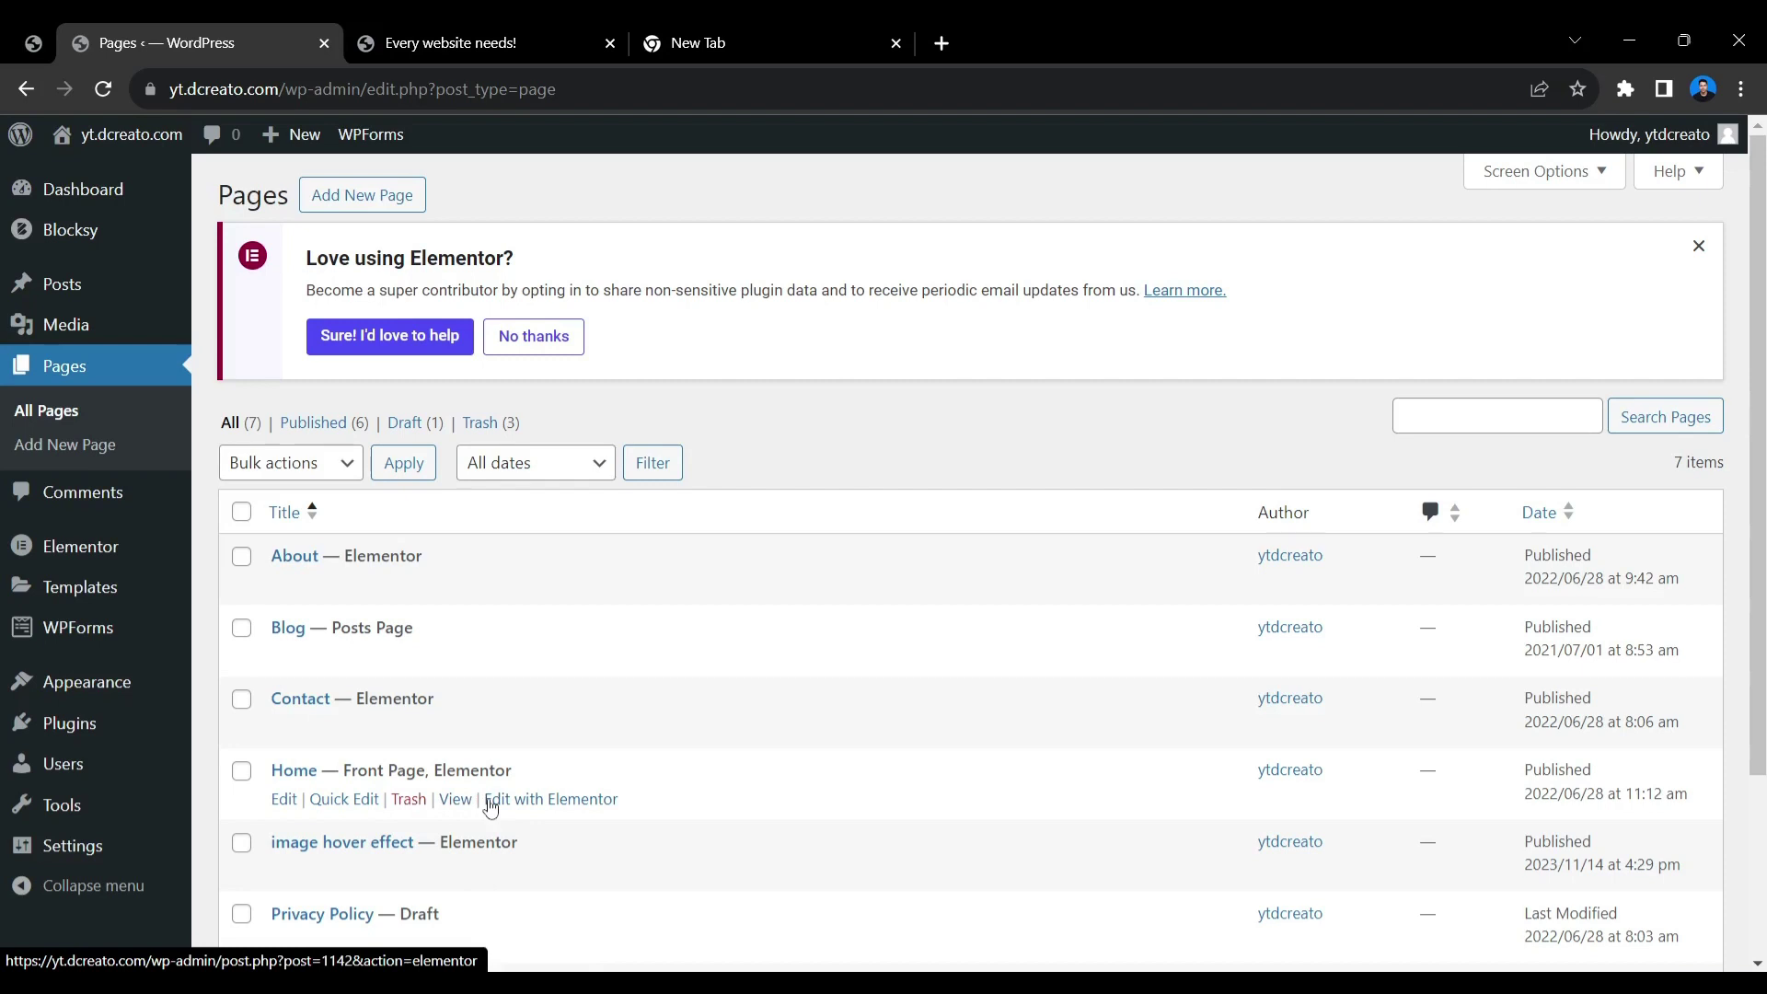
click(483, 37)
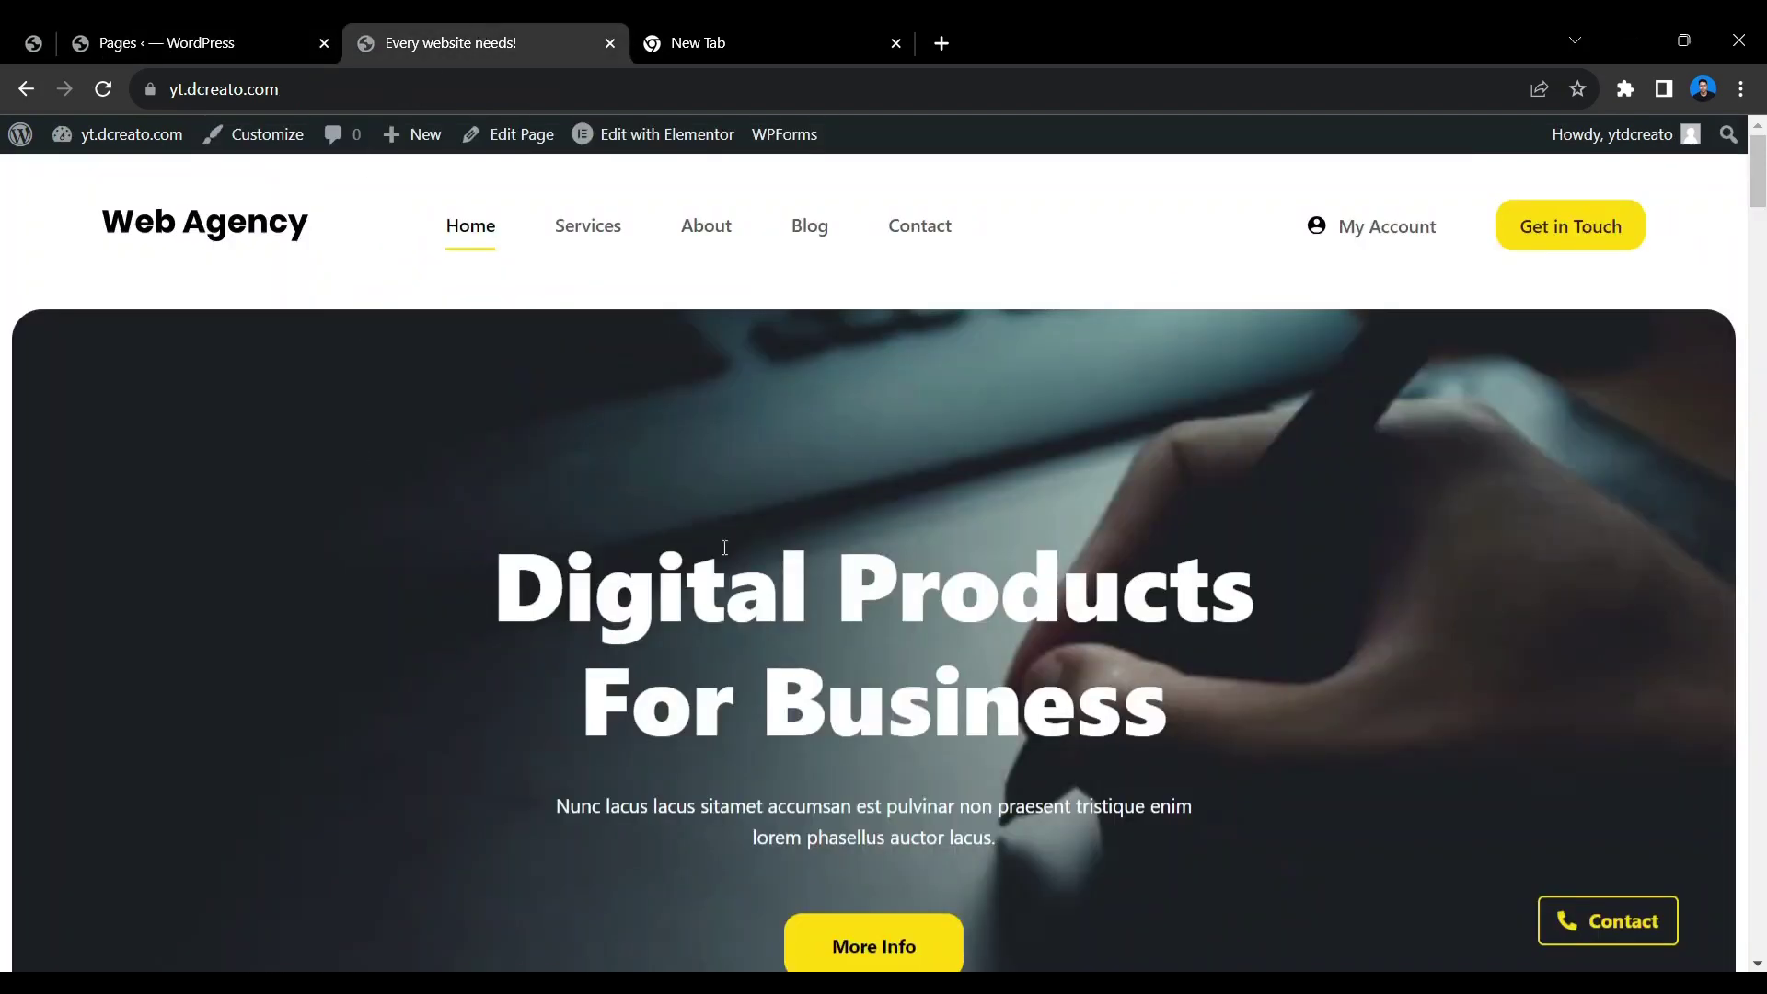
click(668, 148)
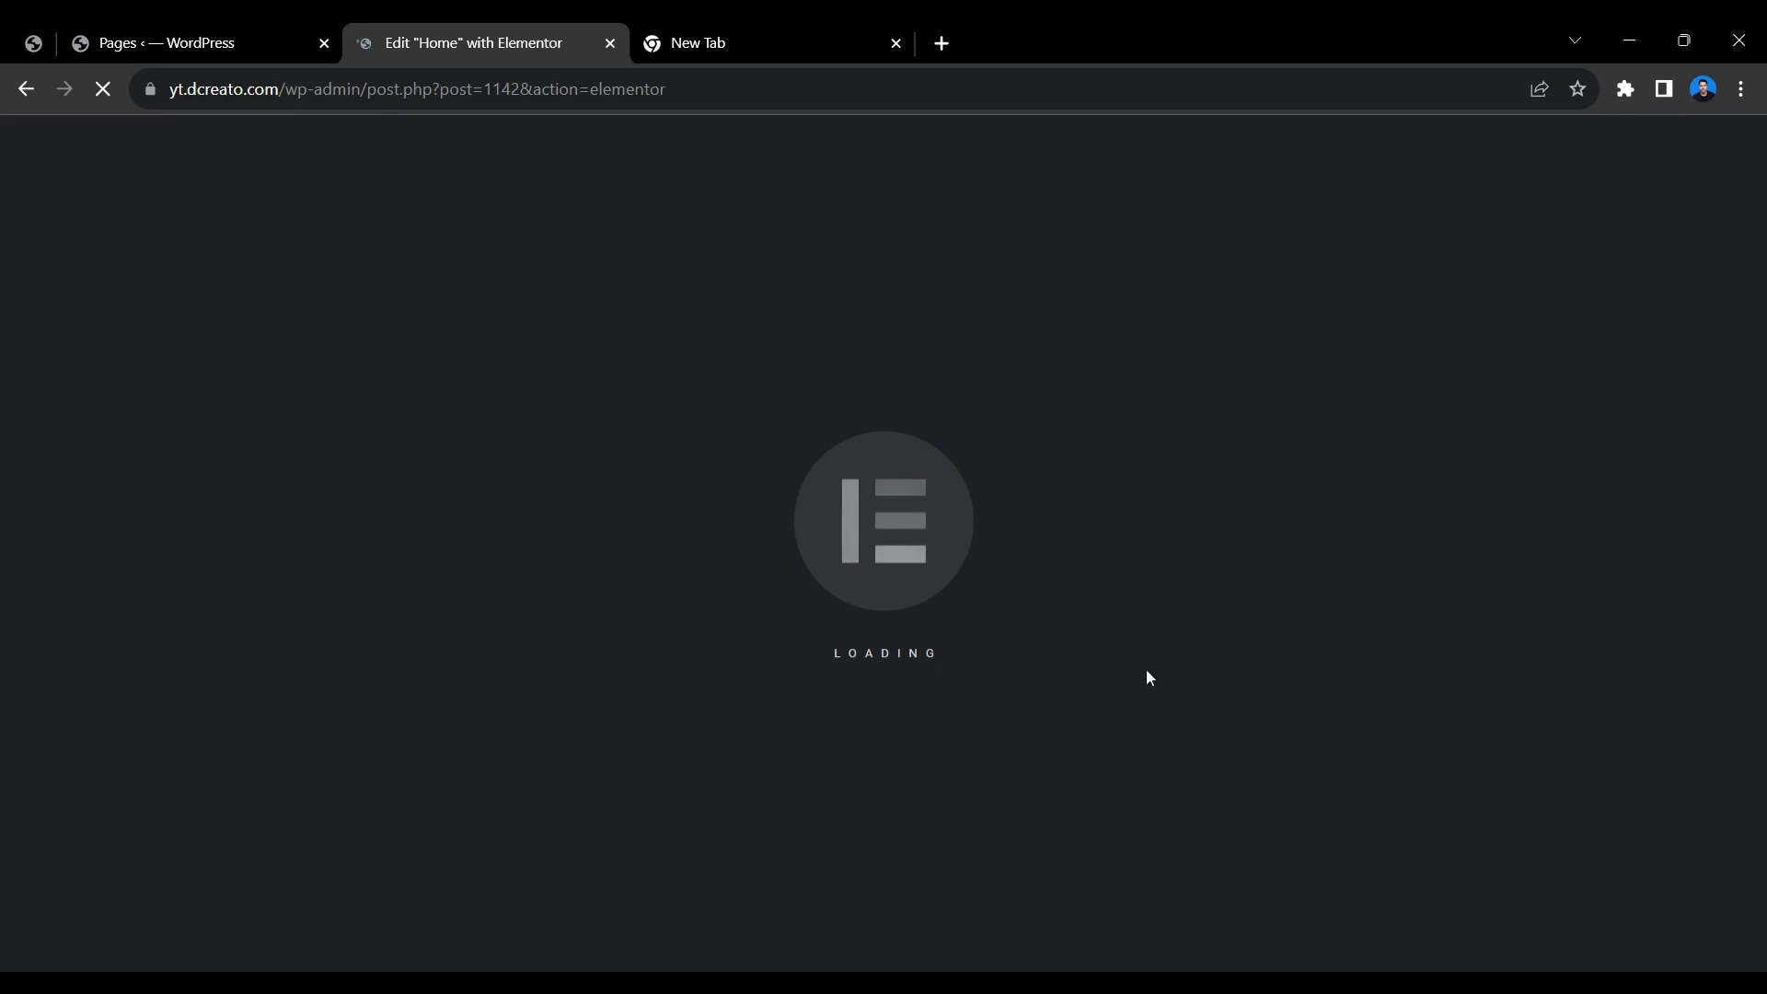
click(184, 42)
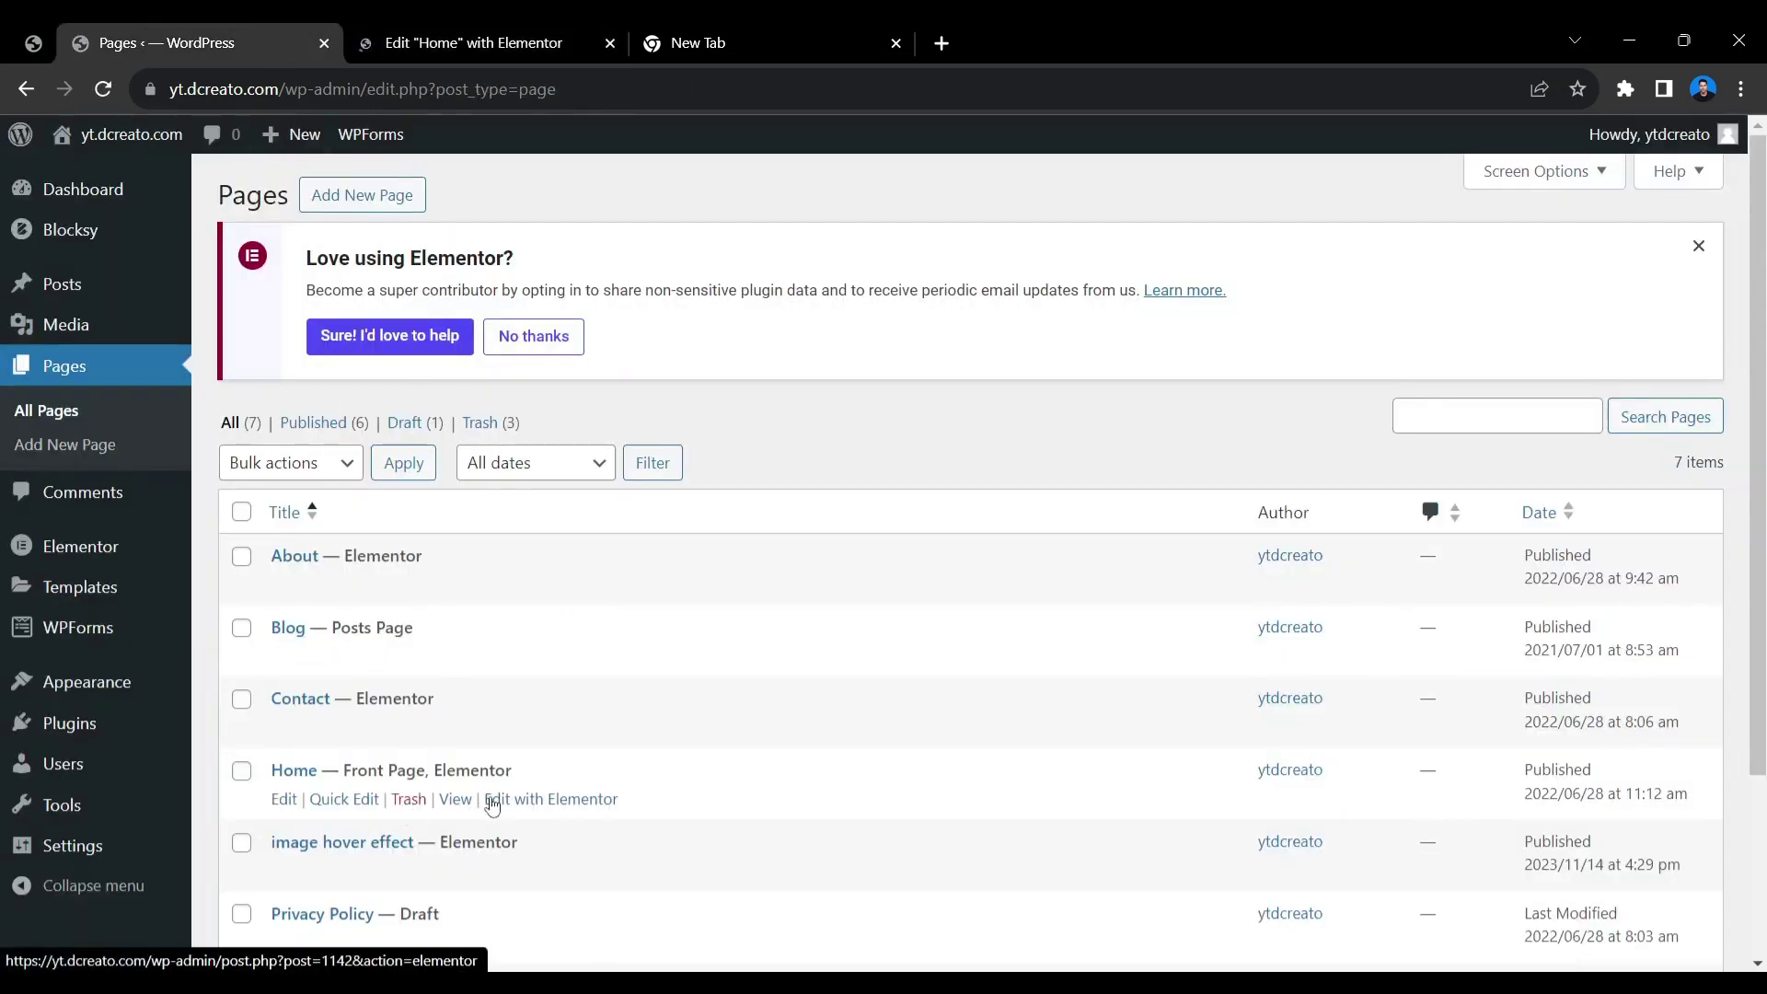
click(473, 42)
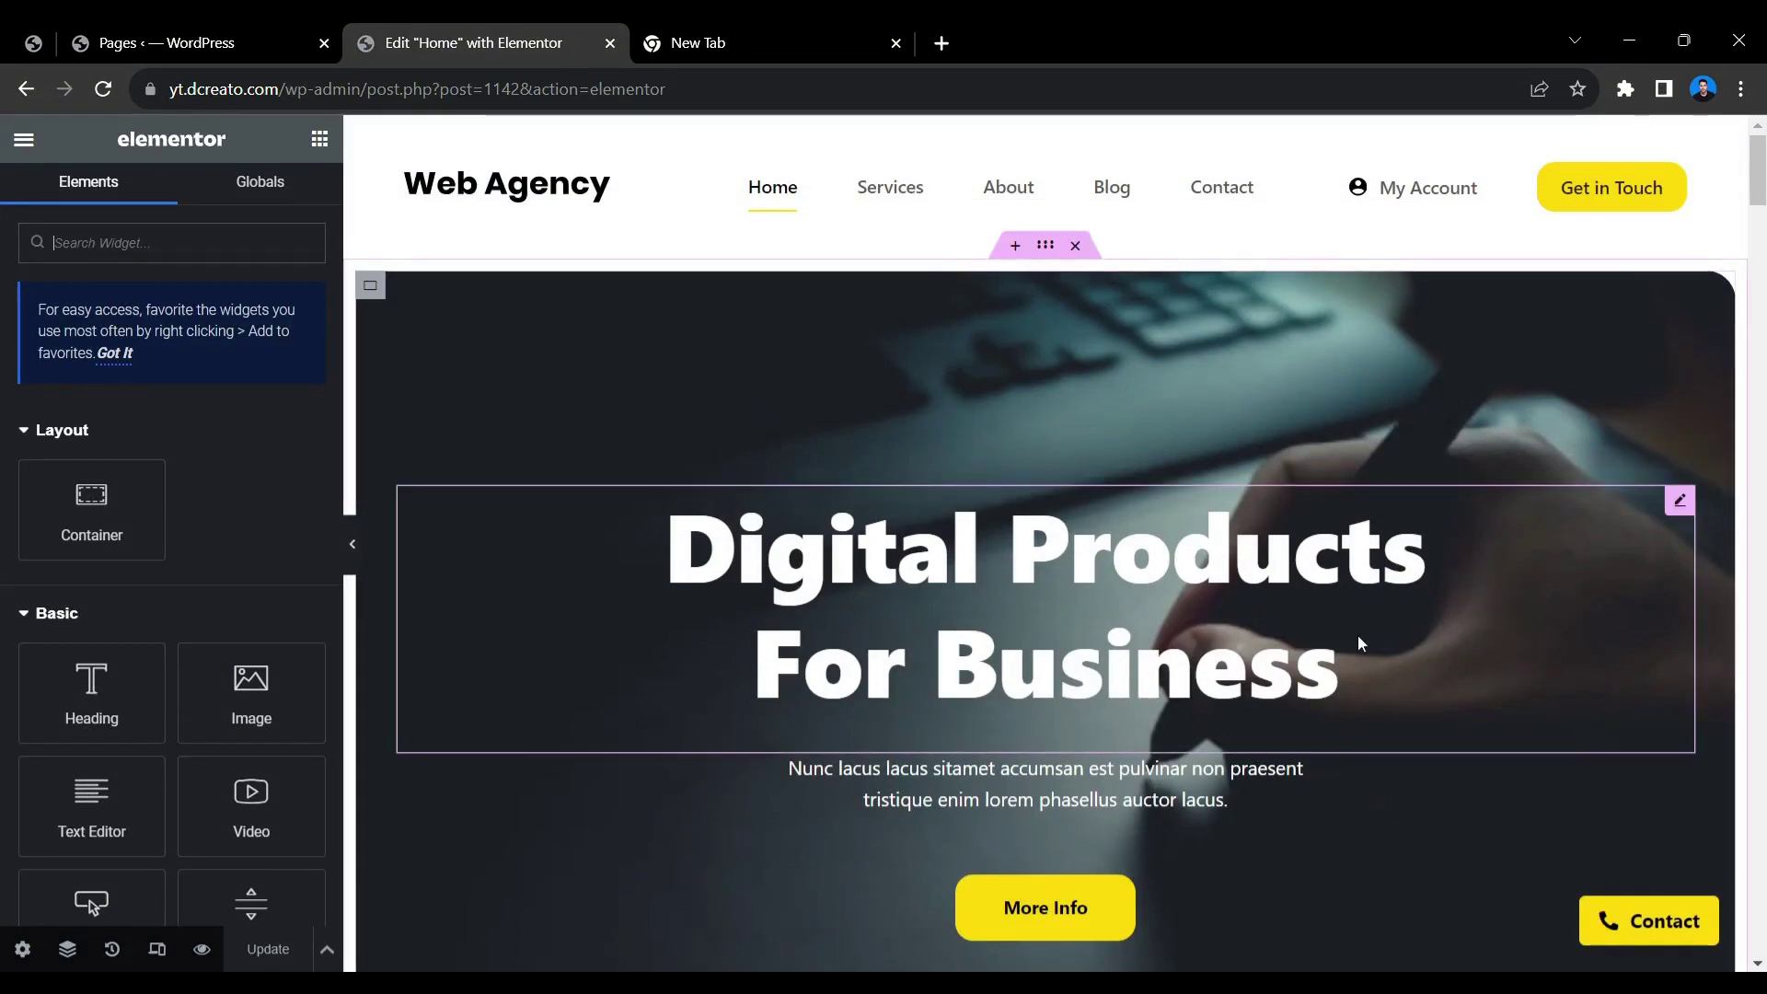
Step: Delete the floating Contact button from the Home page and update the page
click(1647, 920)
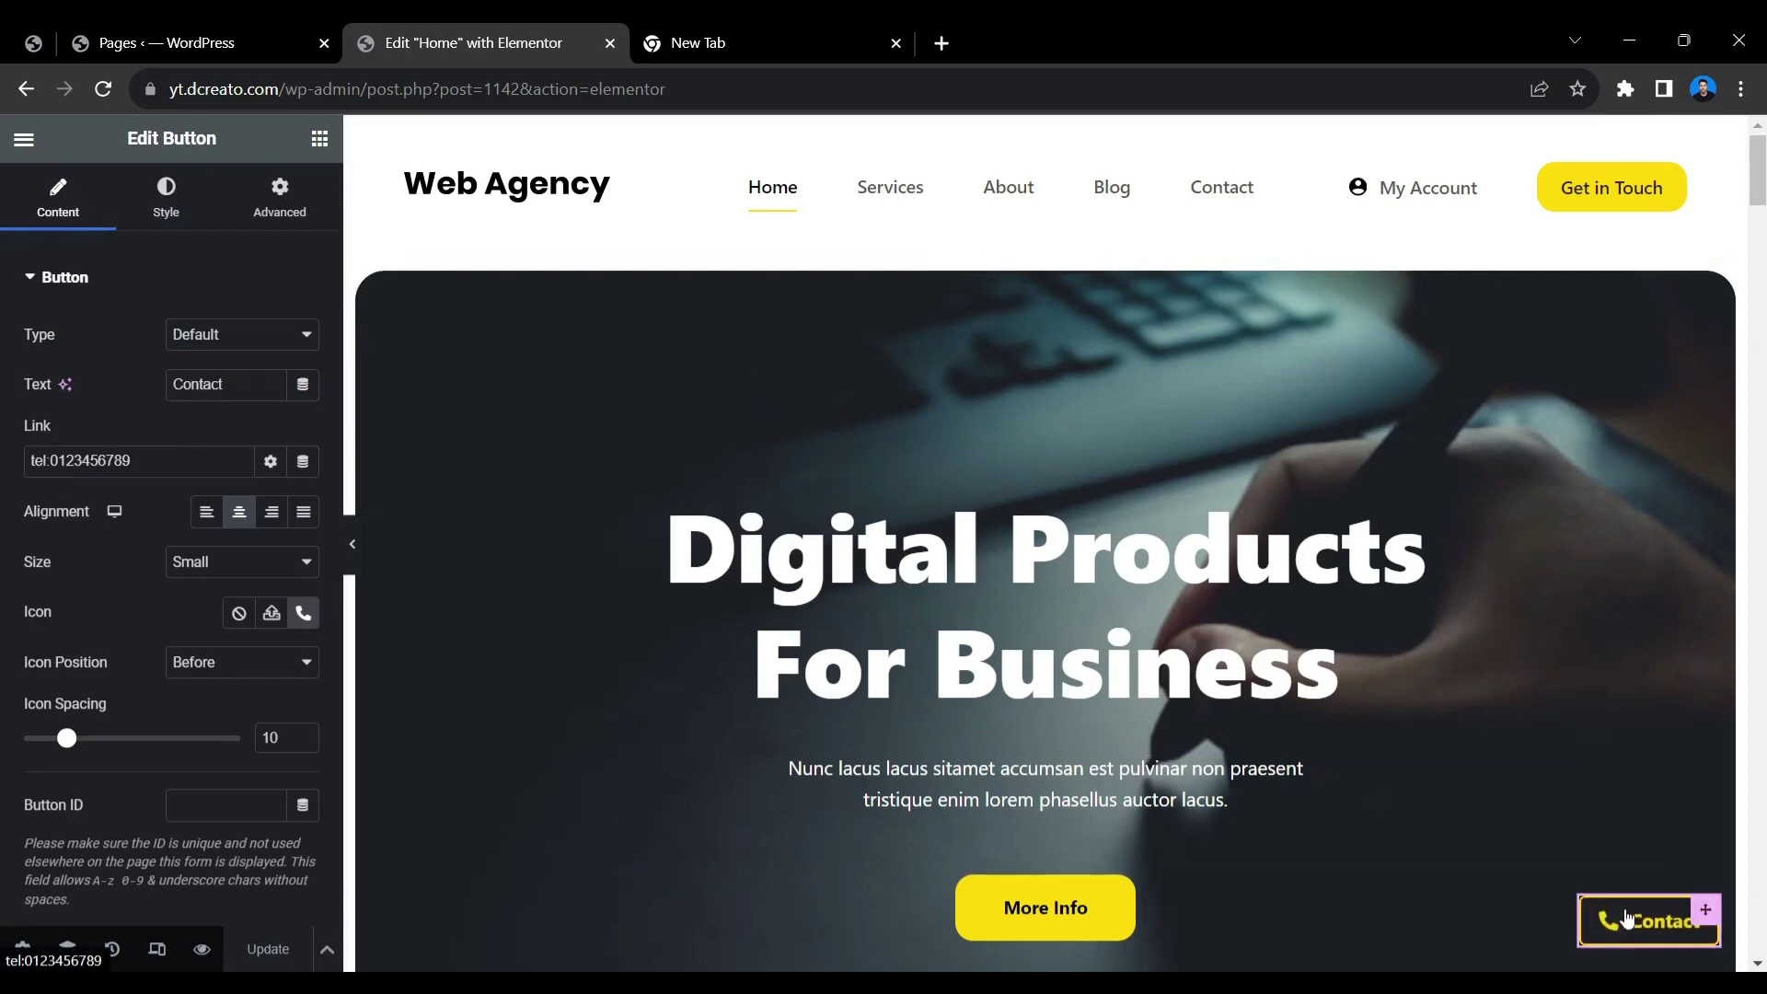
right_click(1671, 918)
click(1627, 948)
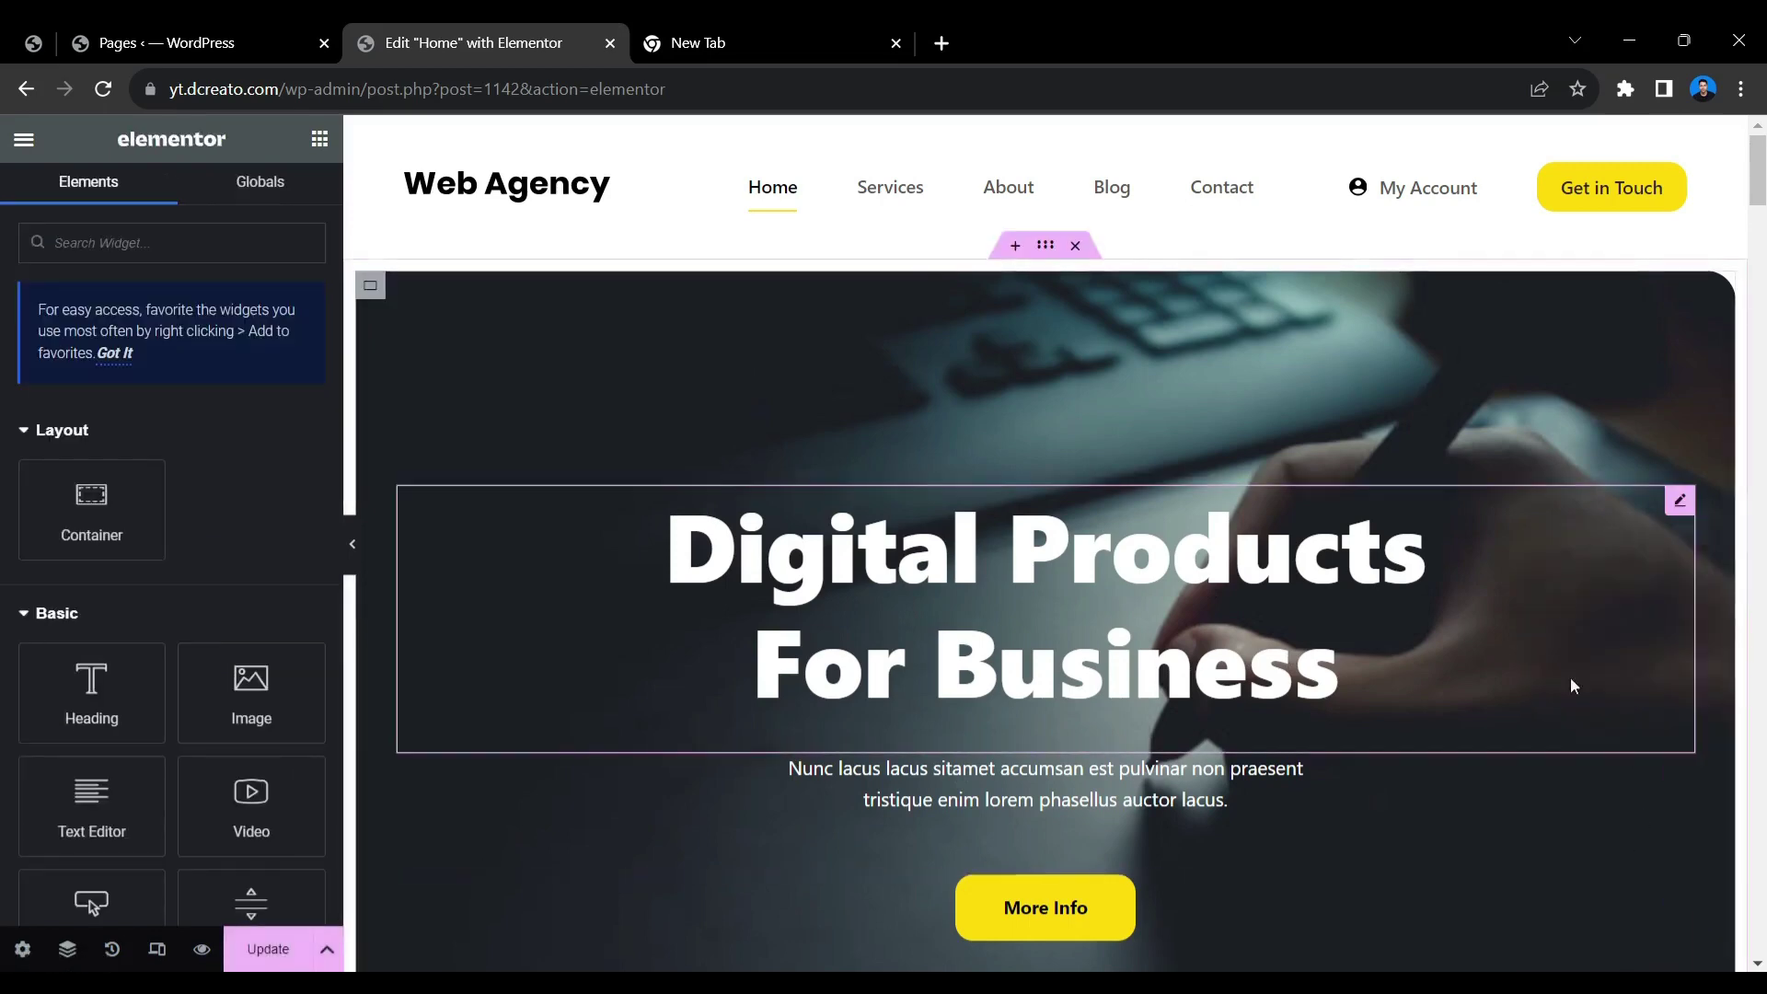
scroll(813, 659, down, 6)
click(268, 948)
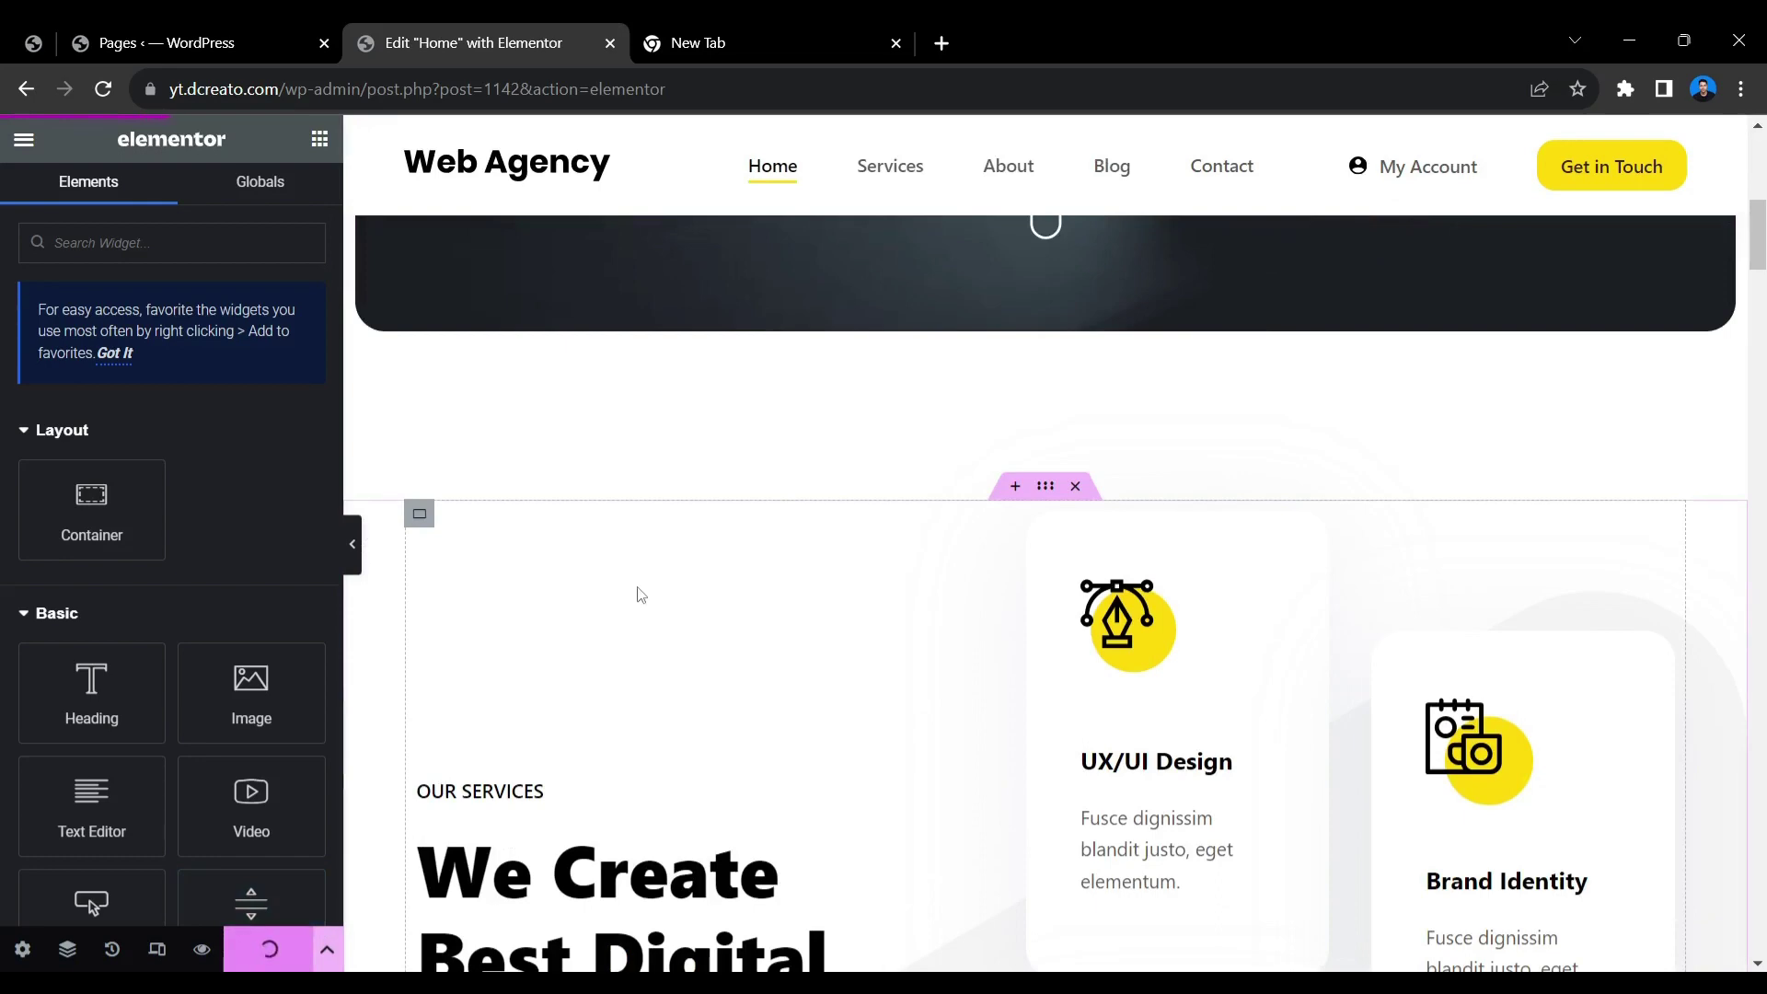
Step: Add a Button widget directly below the Explore More button in the services section
scroll(635, 592, down, 10)
scroll(729, 502, up, 4)
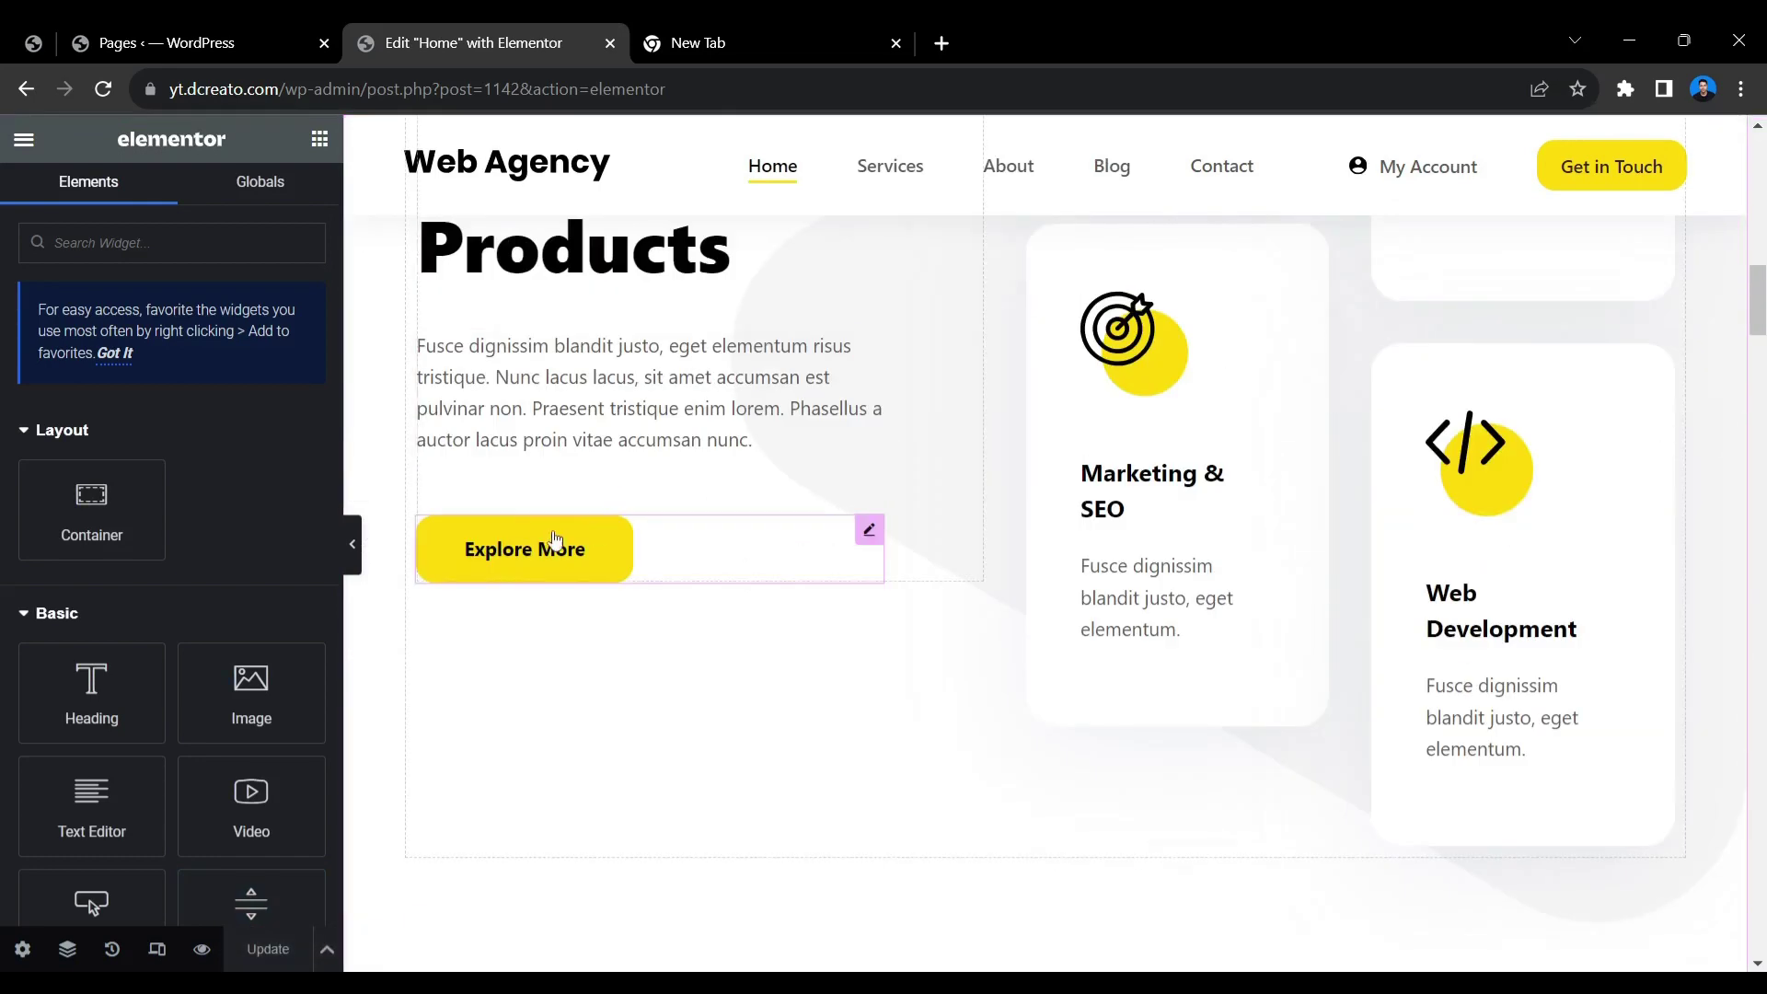
click(869, 530)
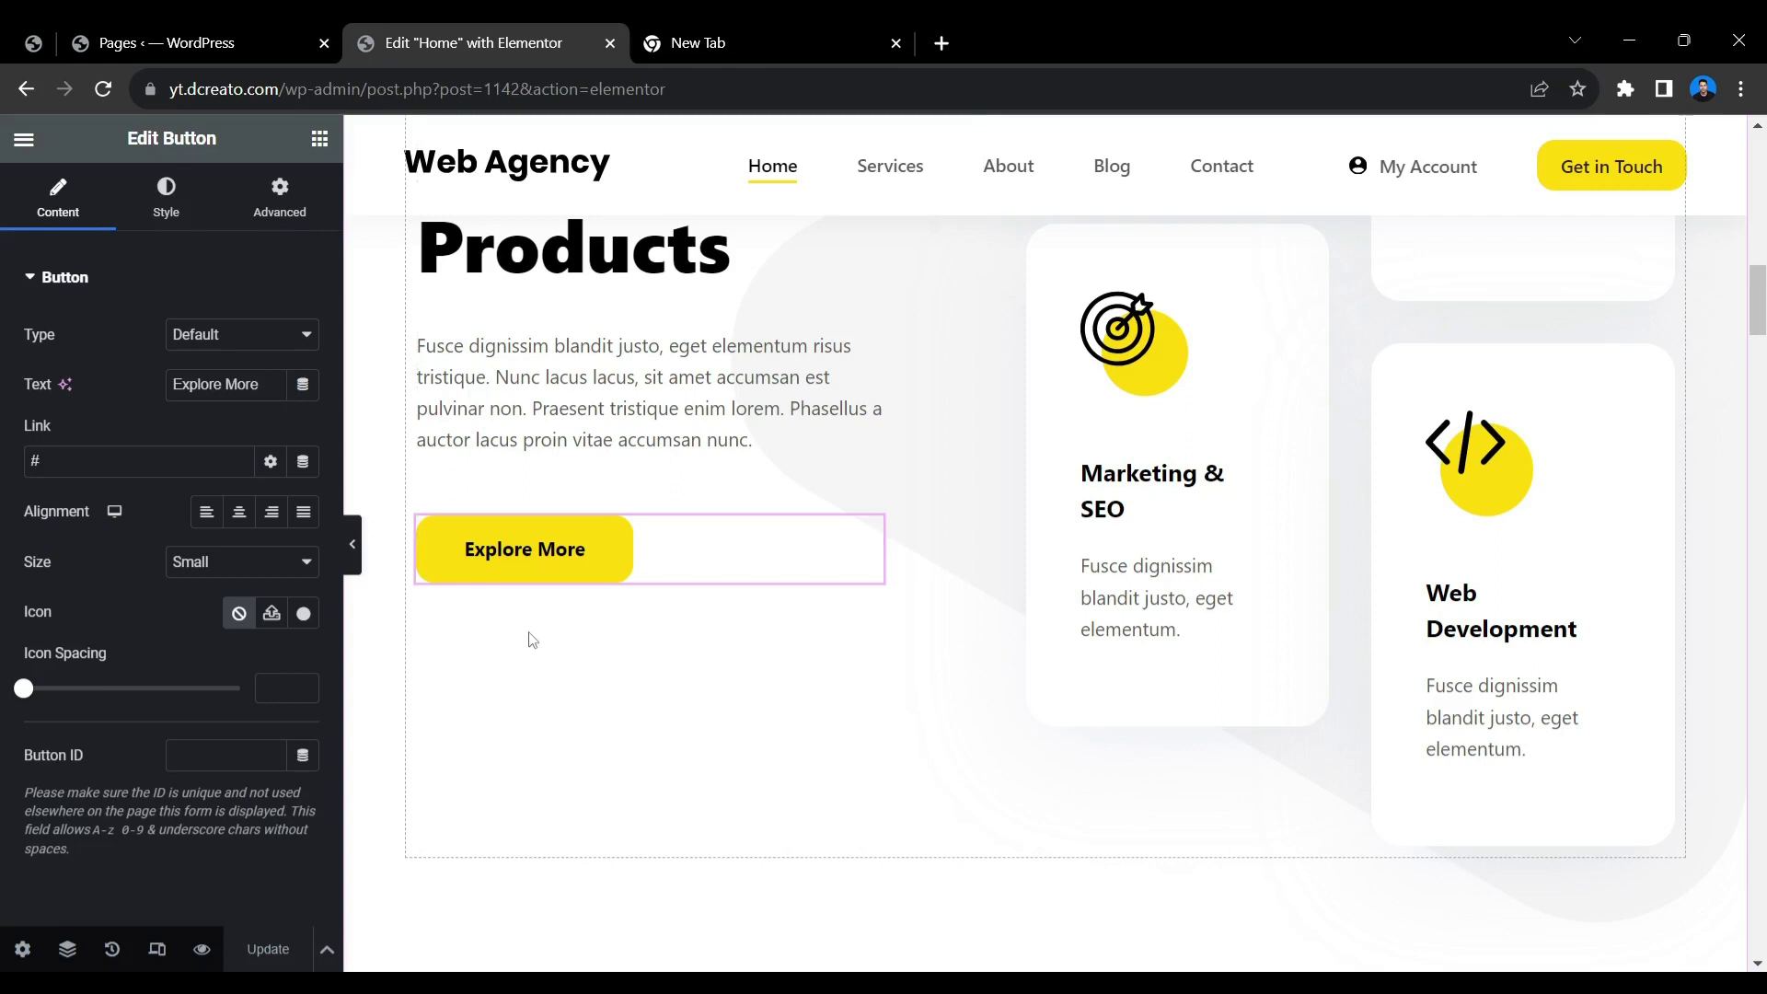
click(319, 138)
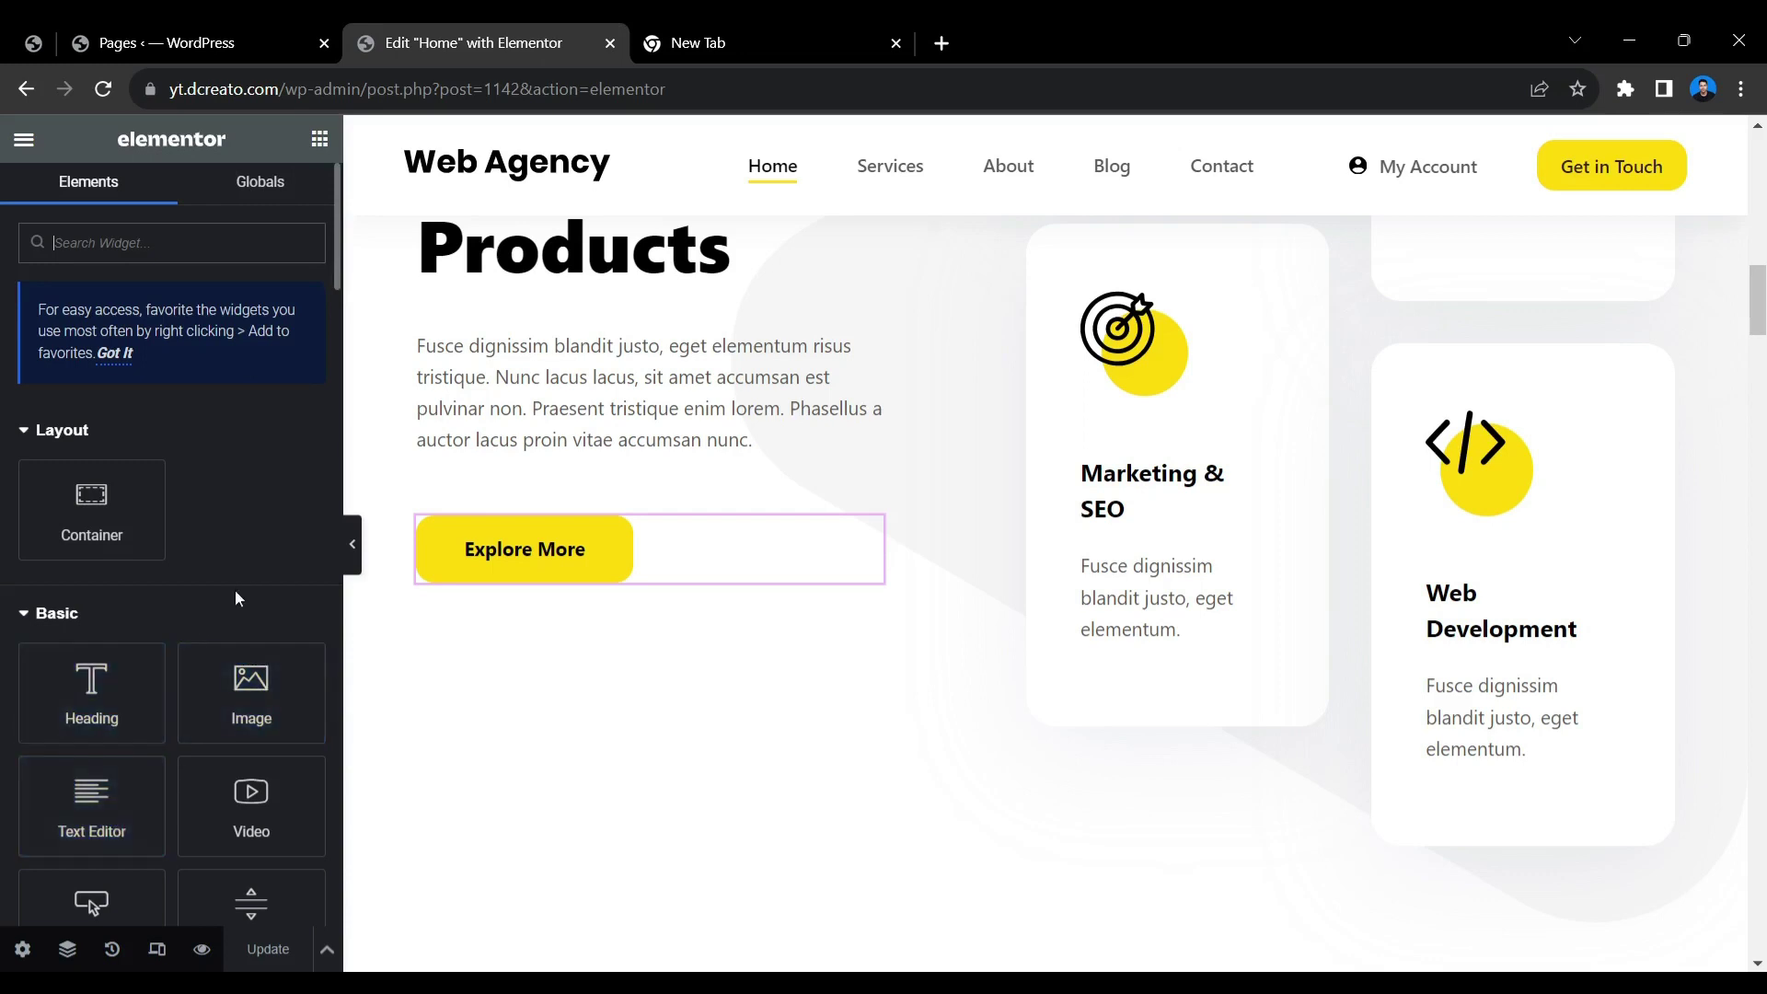
scroll(163, 819, down, 4)
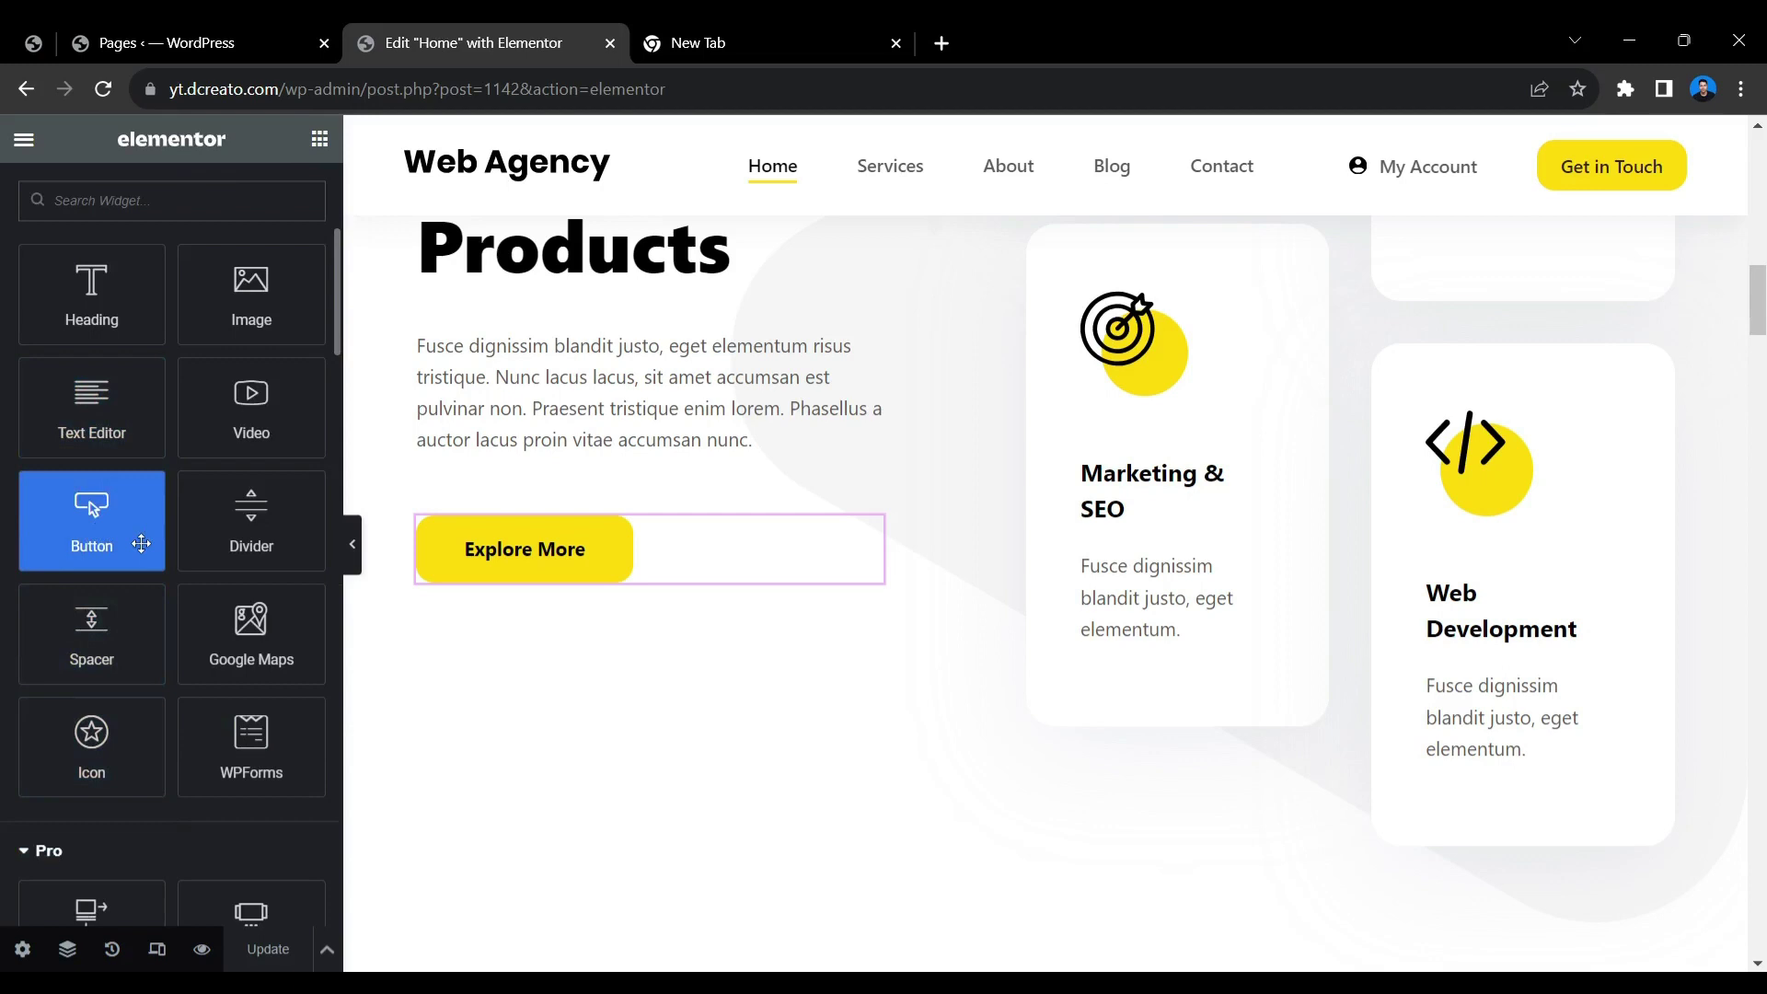
drag(60, 526, 490, 573)
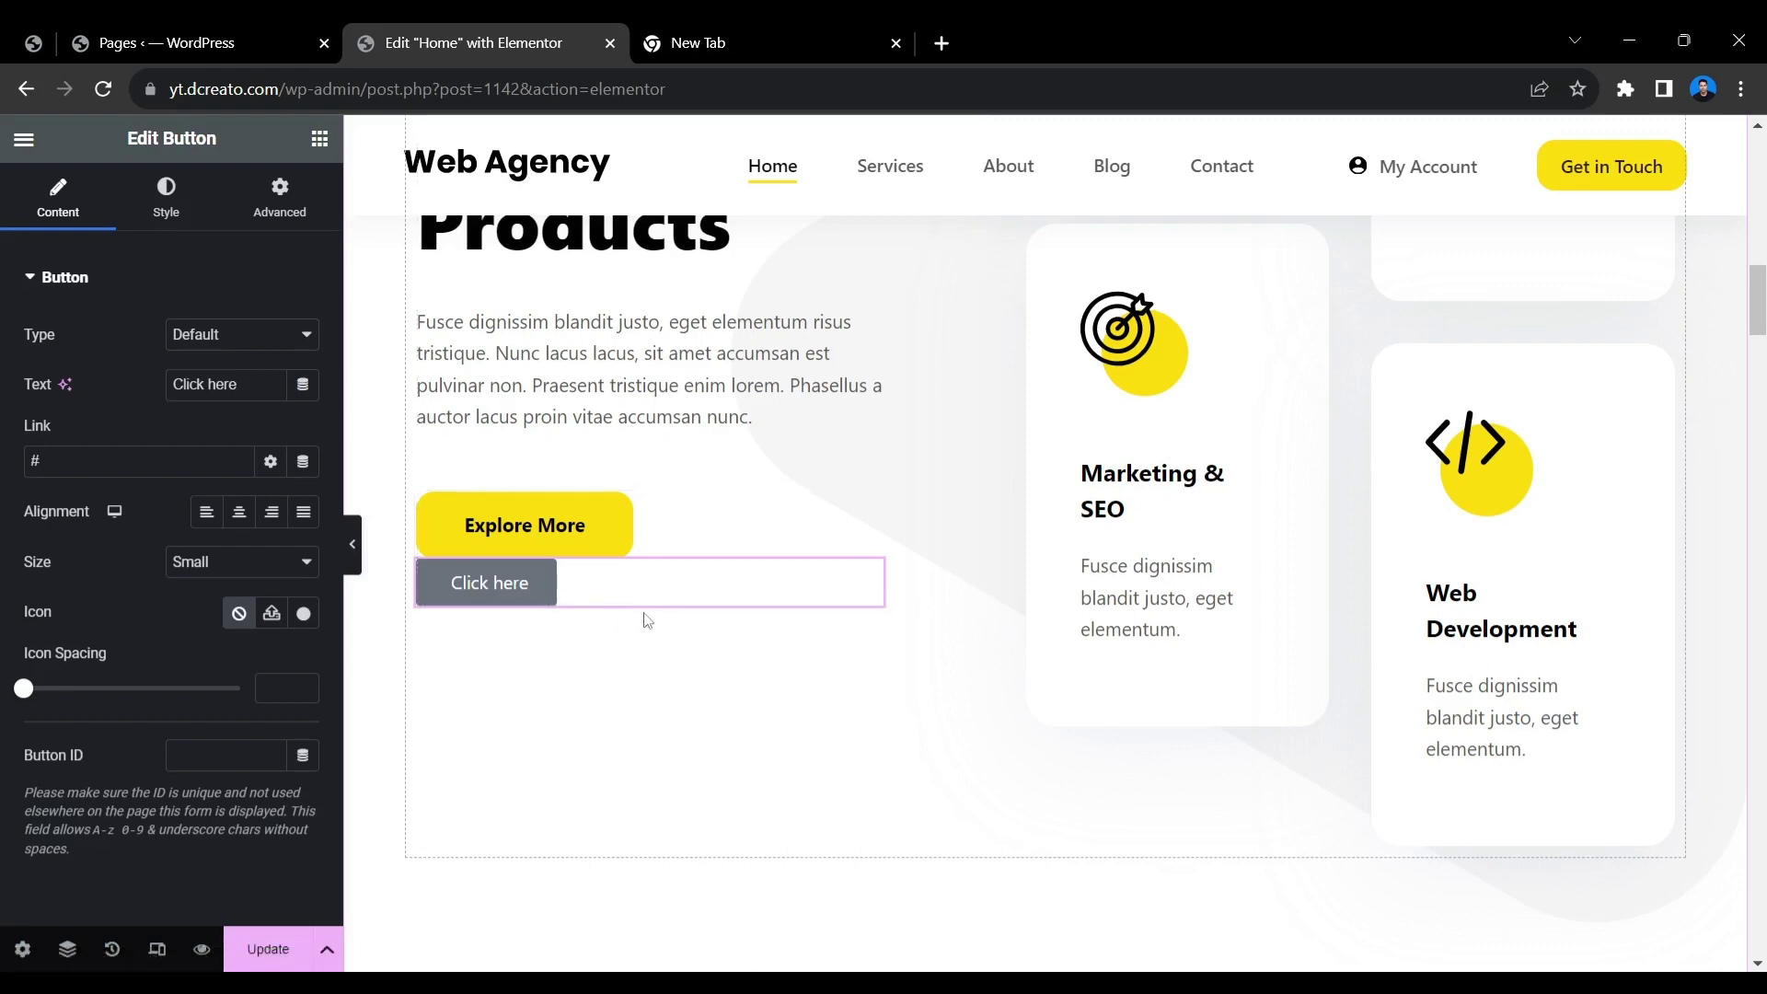
Step: Review the themes installed on the WordPress site
click(33, 42)
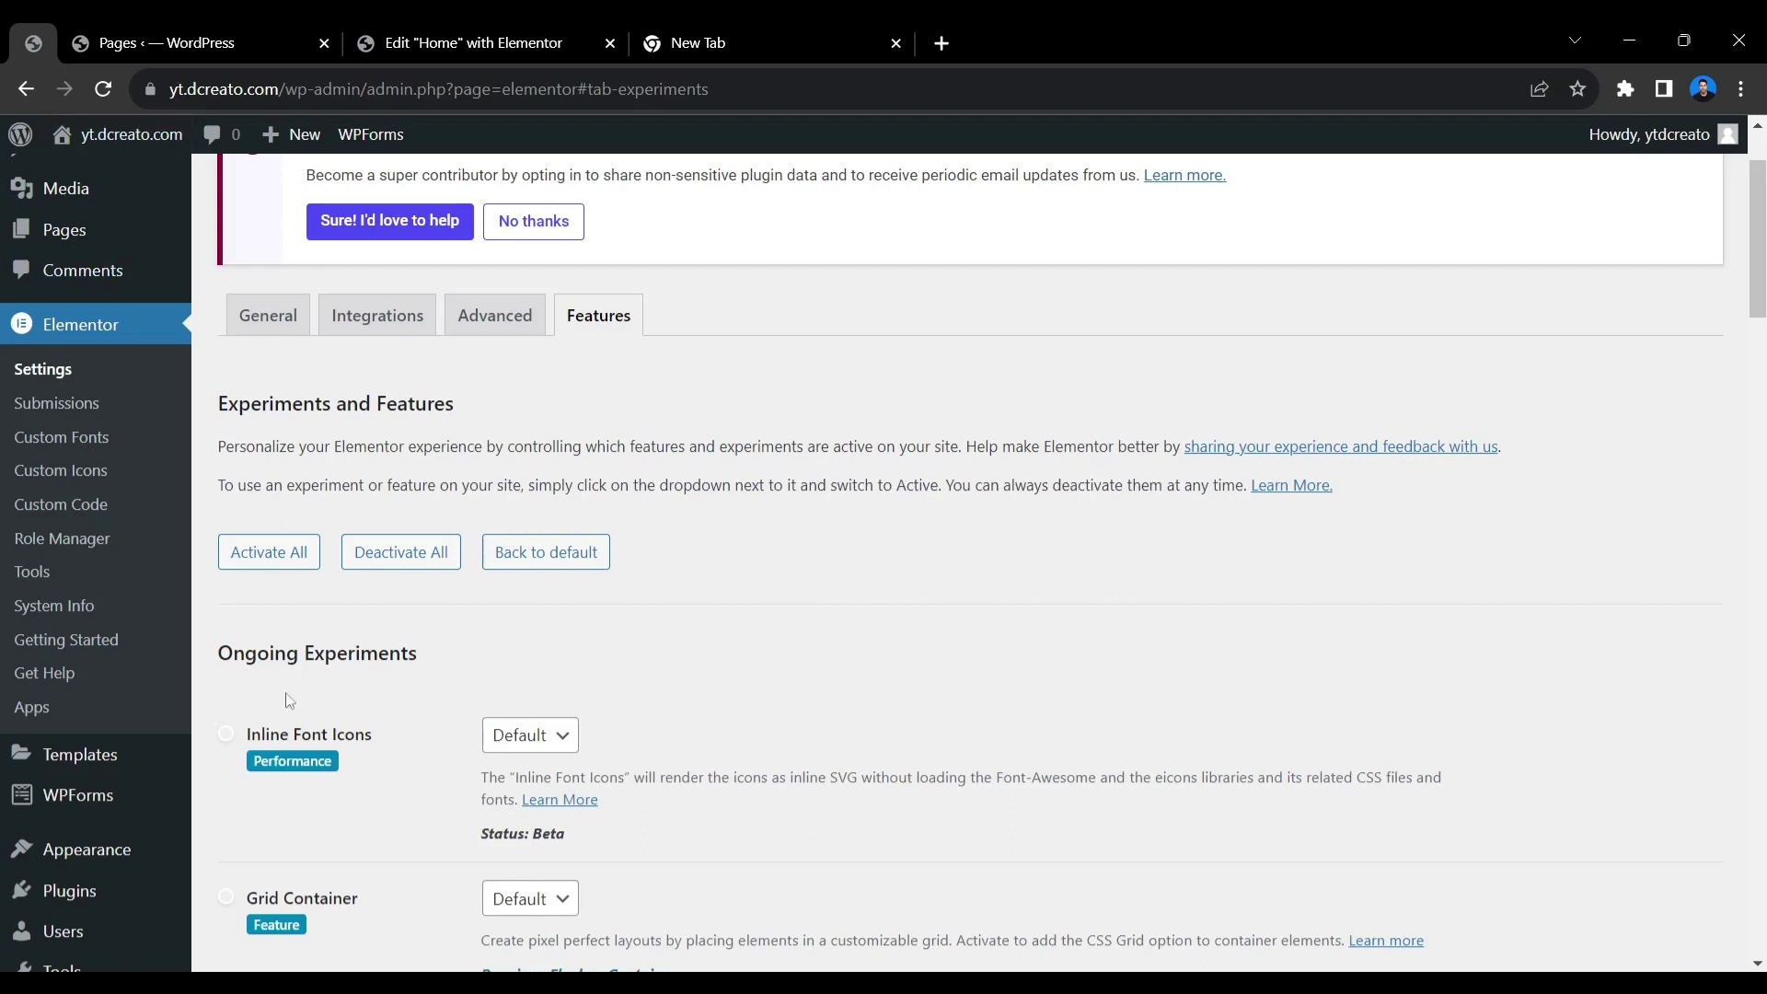
mouse_move(104, 871)
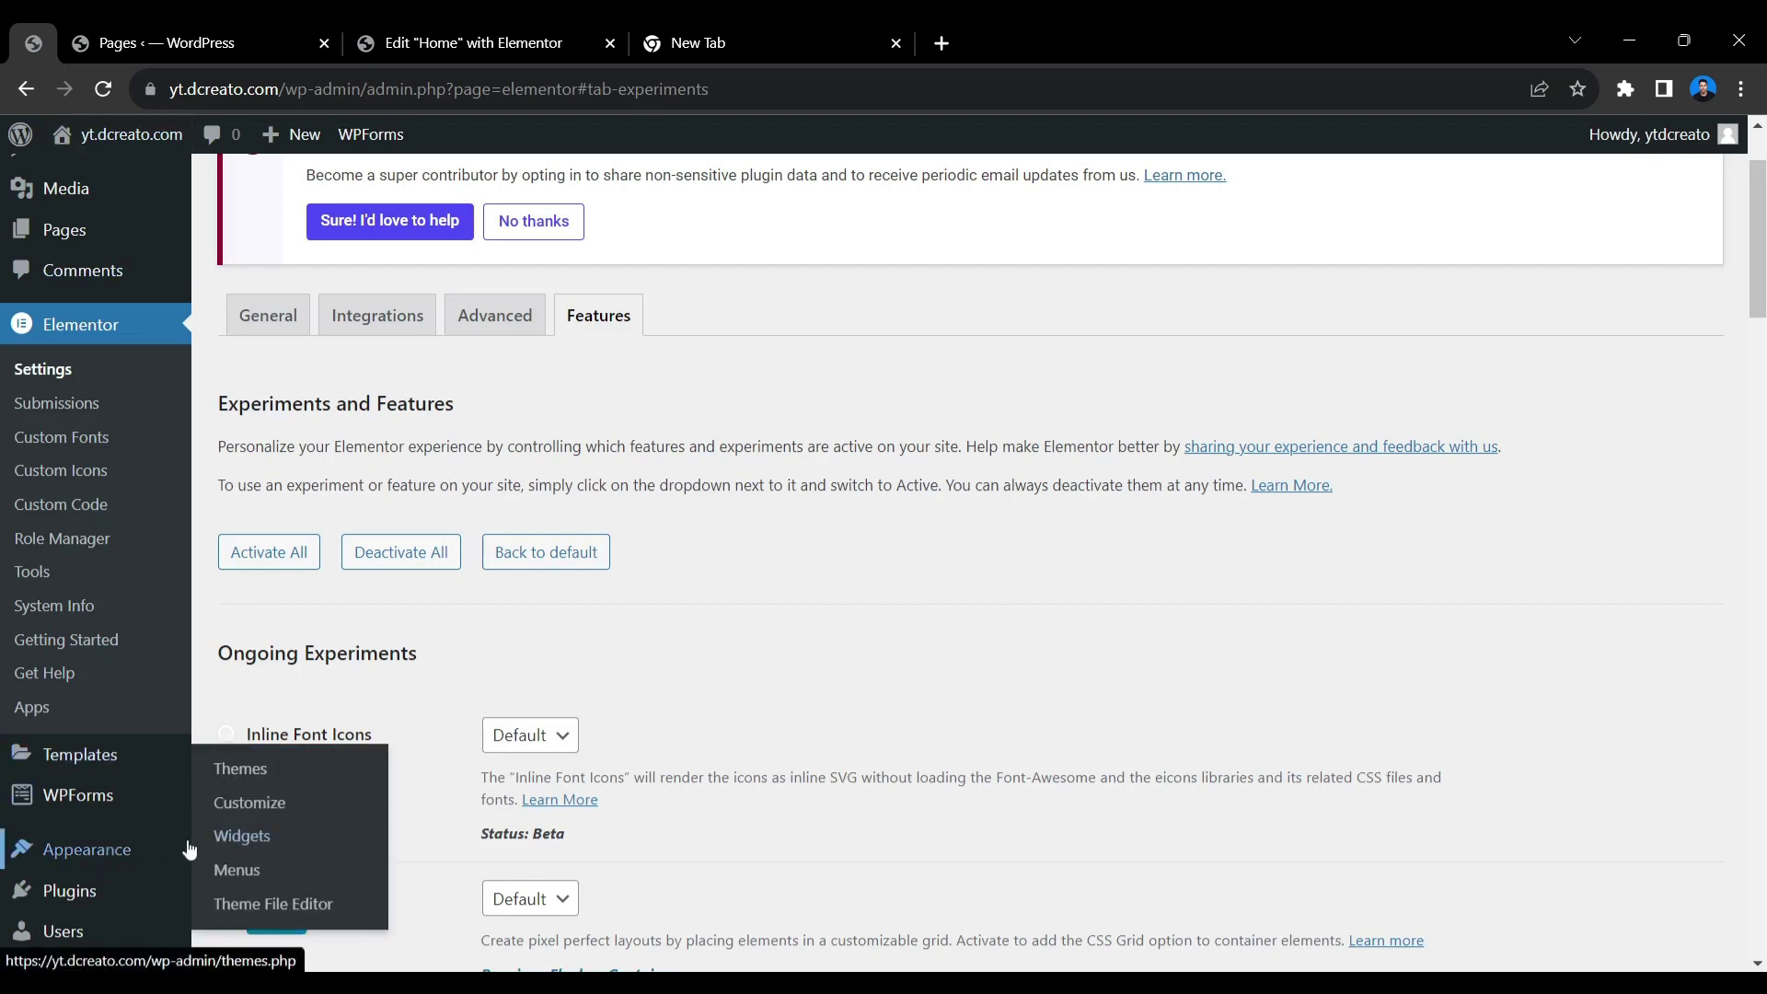
click(241, 776)
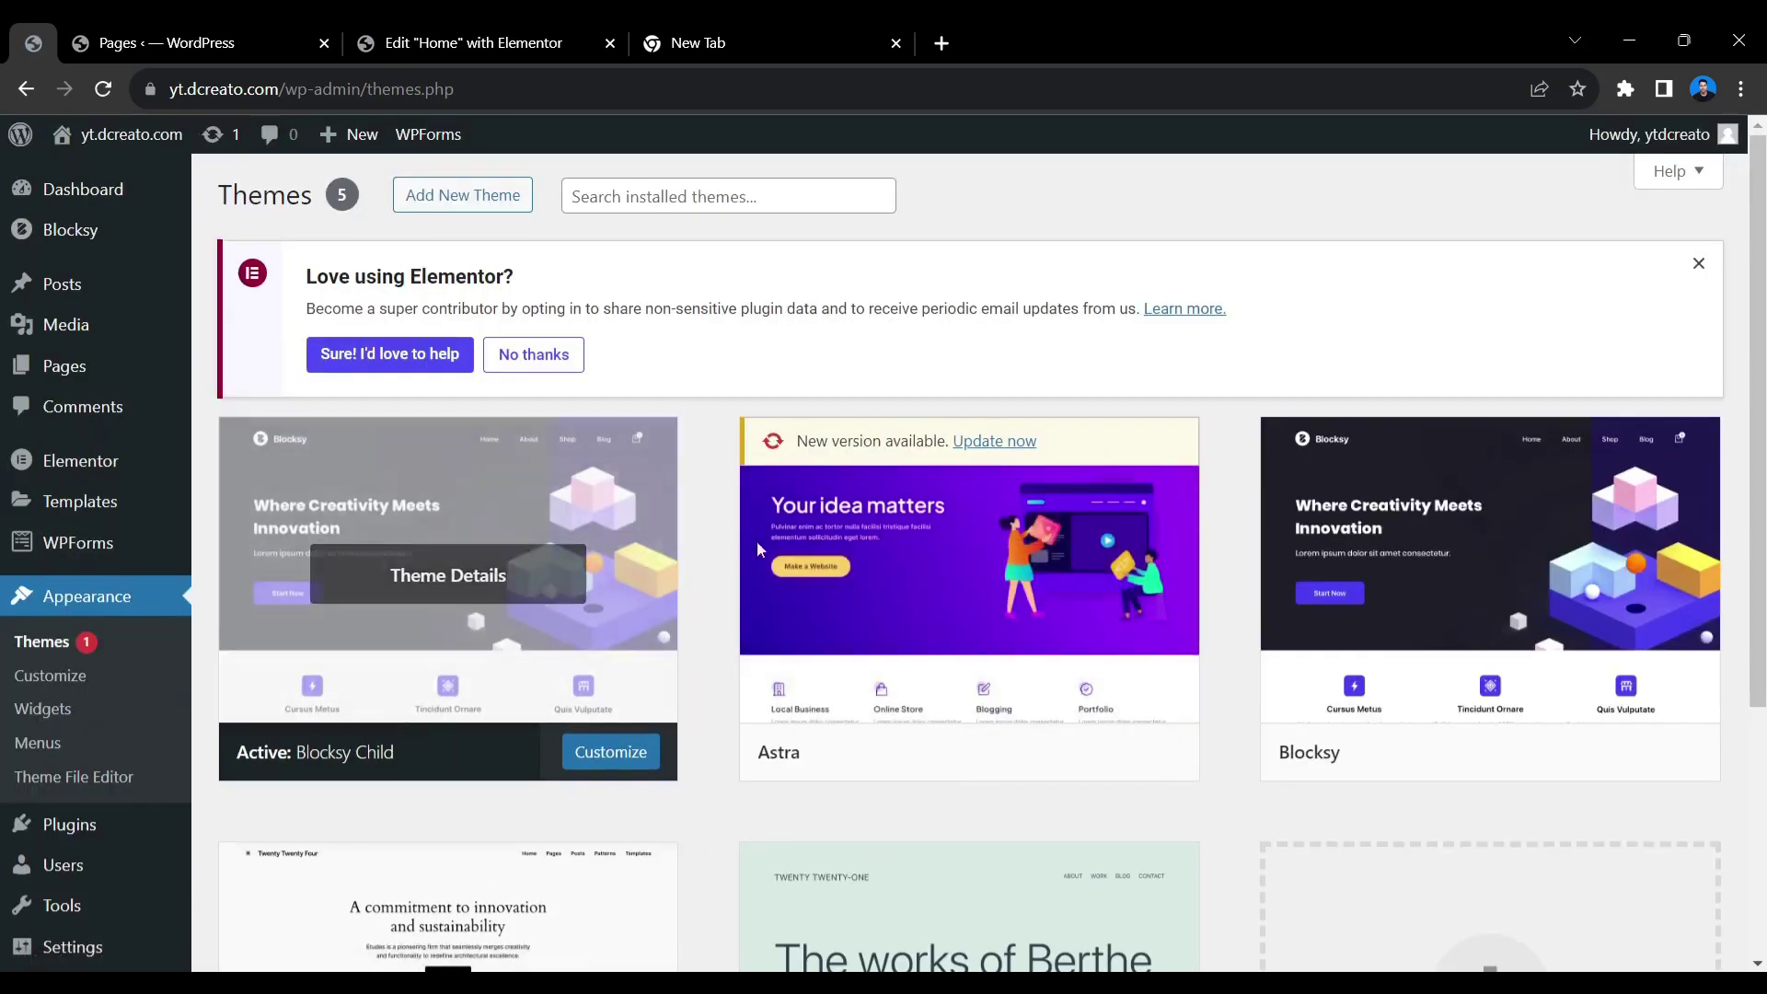
scroll(488, 744, down, 1)
scroll(488, 744, down, 3)
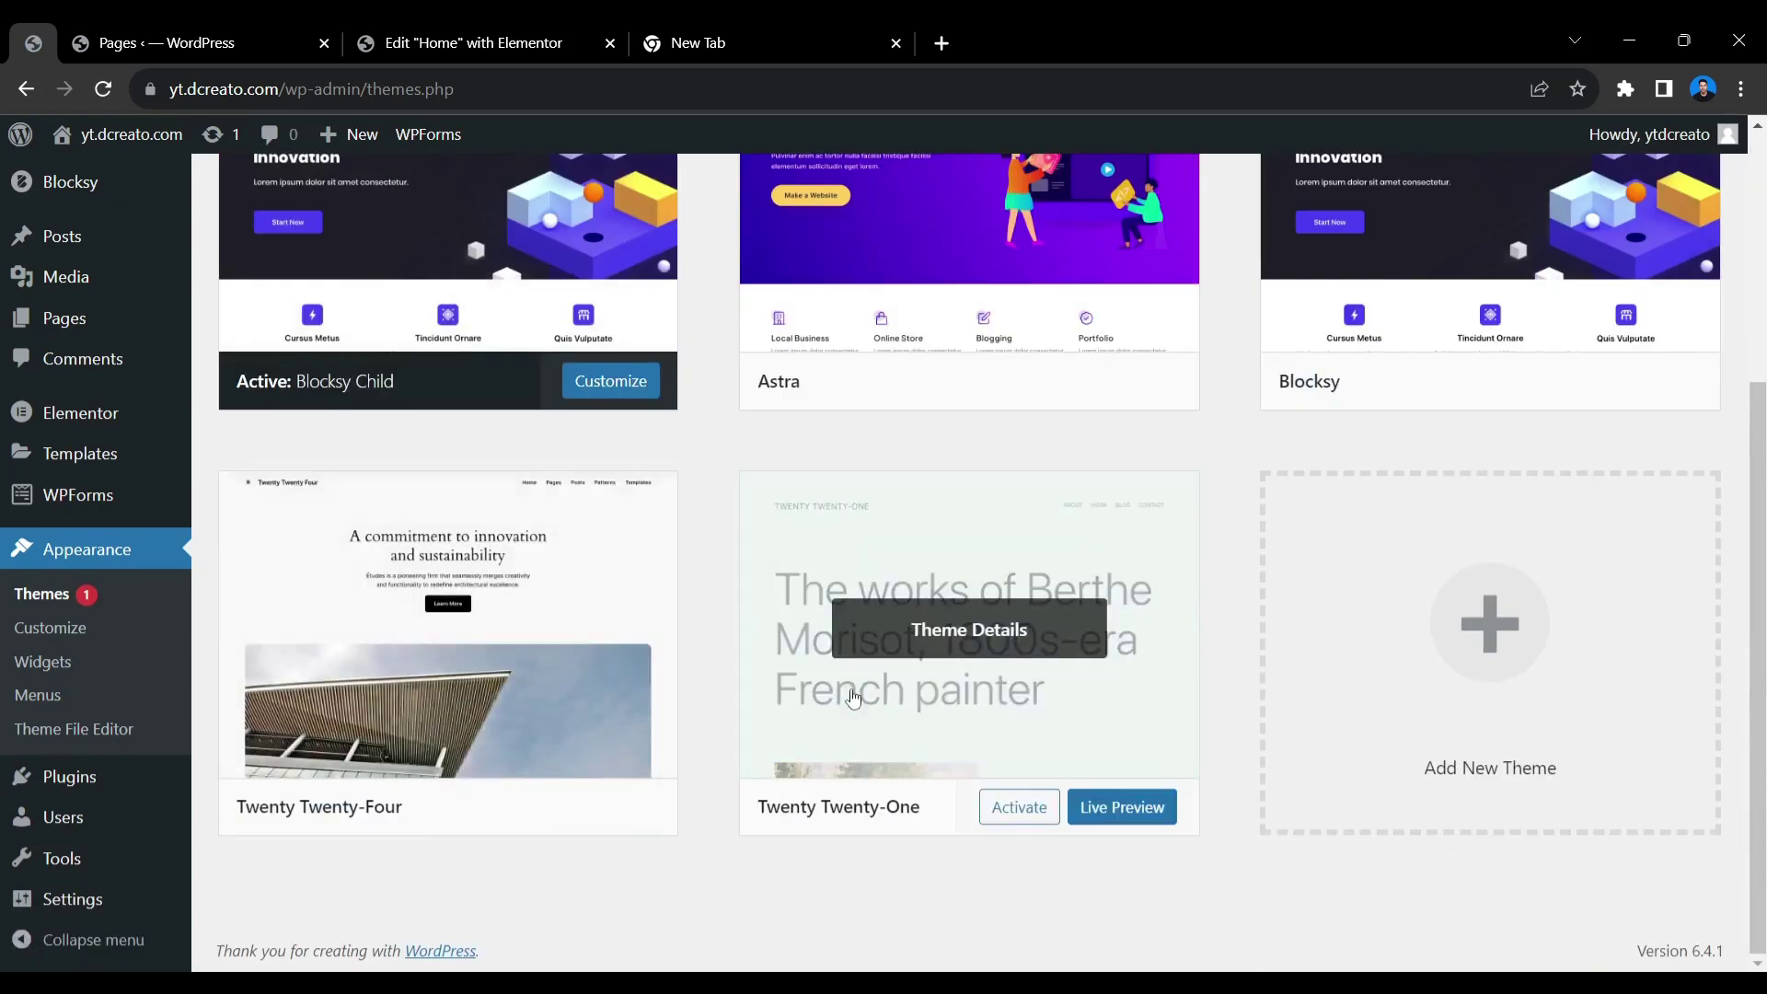
scroll(734, 627, up, 4)
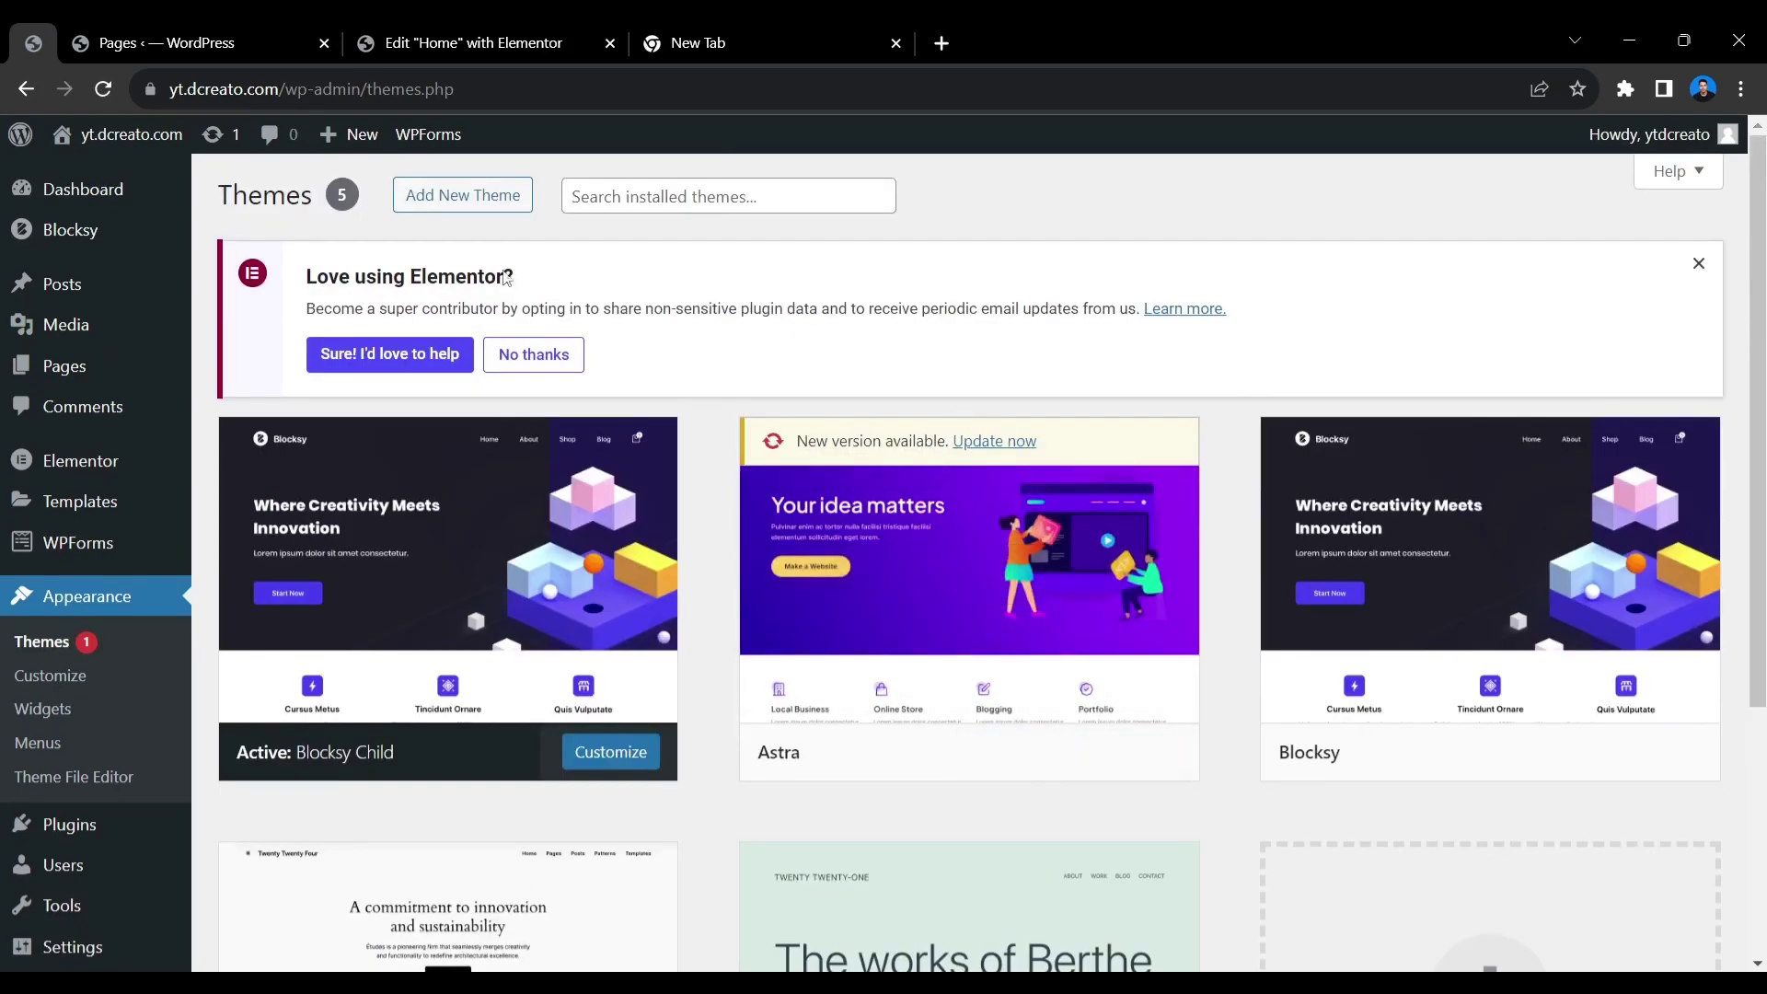
Step: Return to the Home page editor and set the new button's text to "Call Us"
click(424, 37)
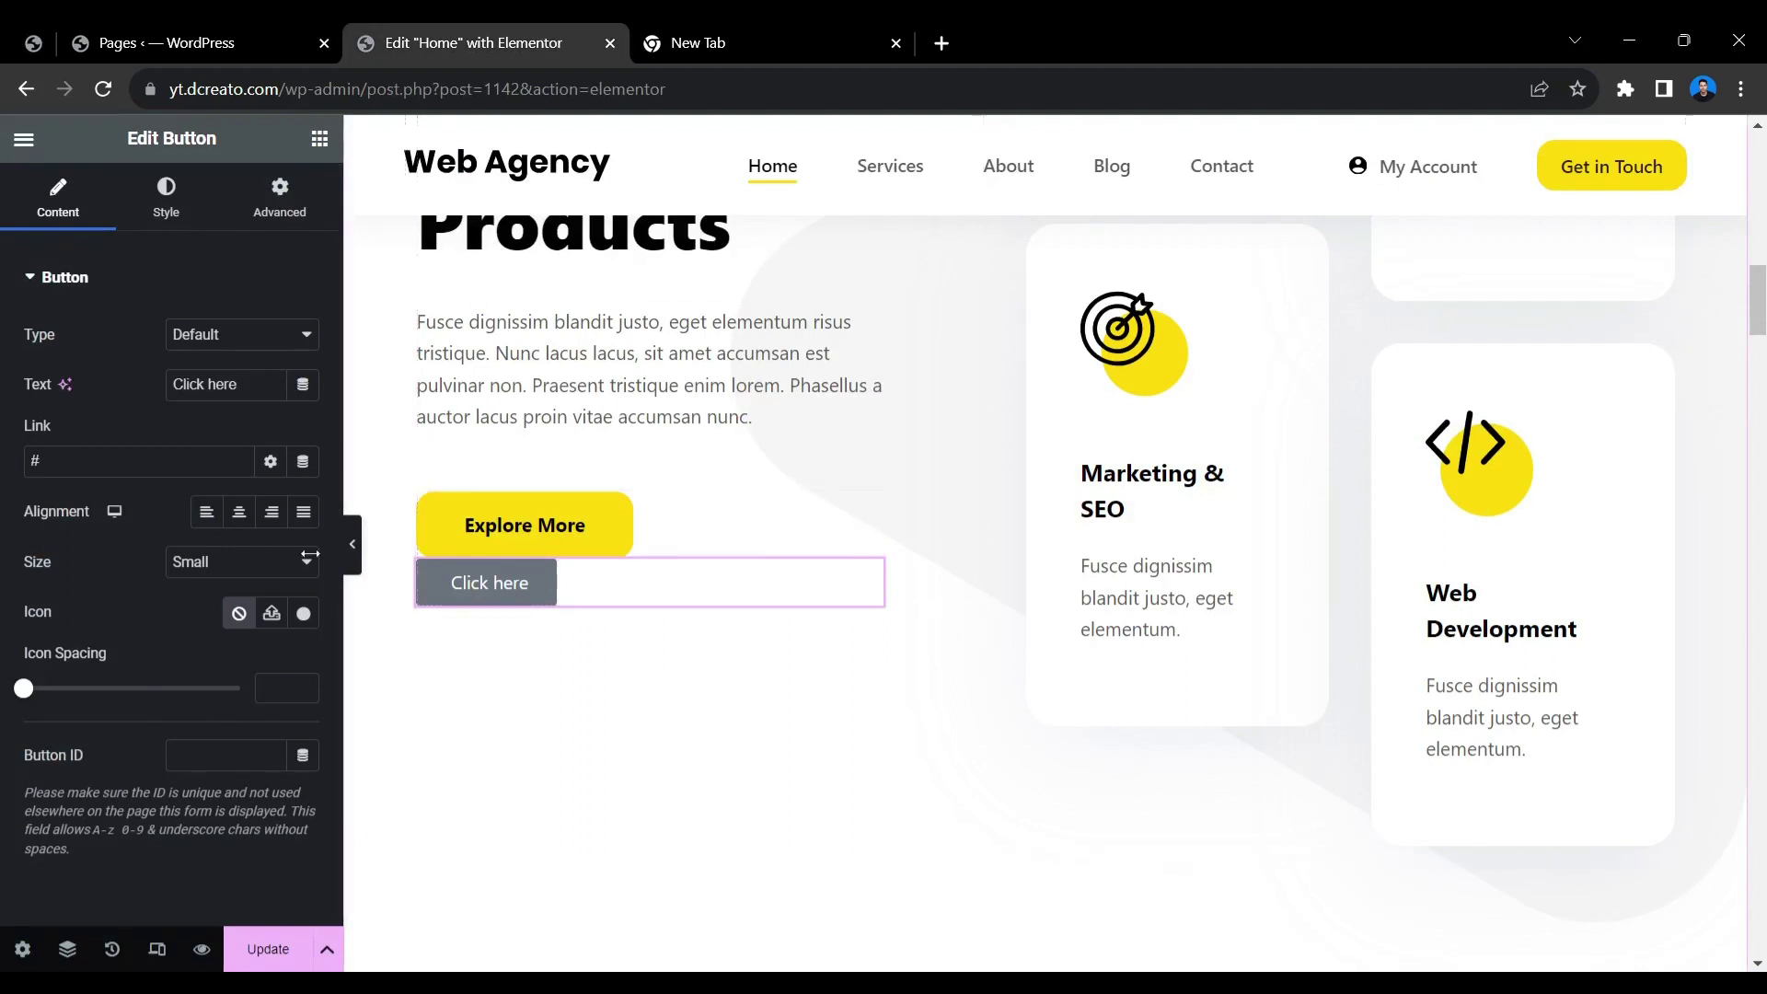
drag(245, 383, 187, 386)
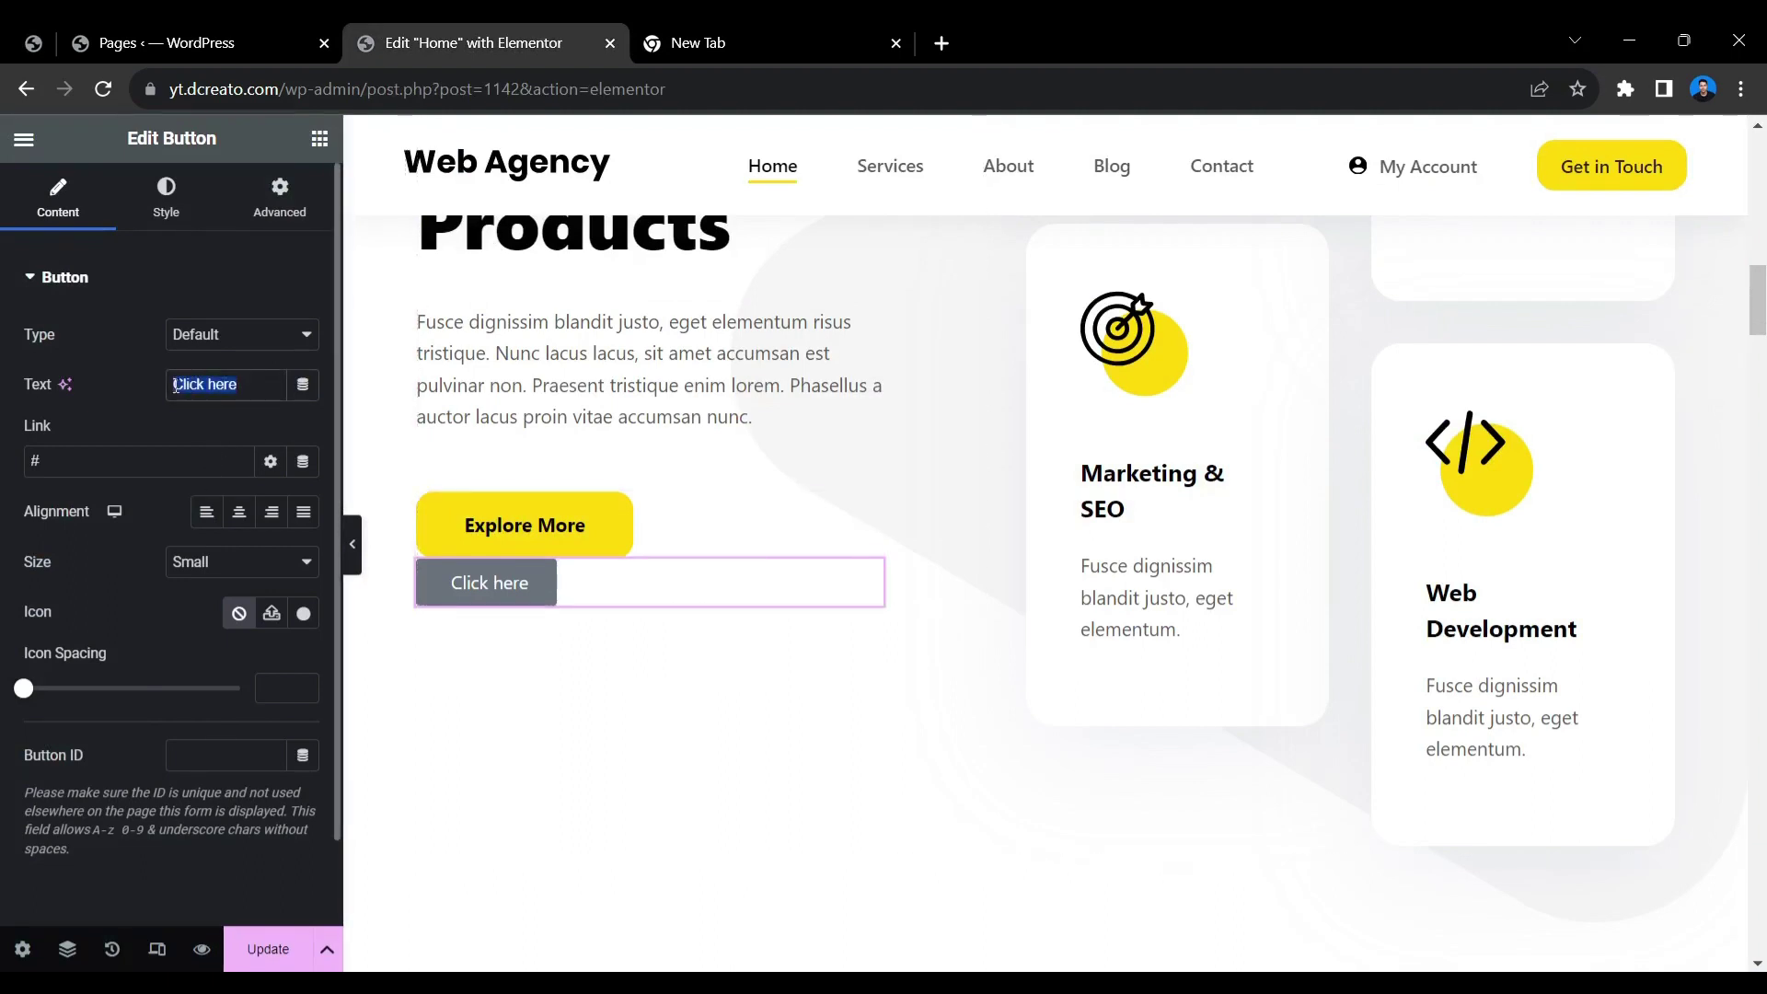
text(Cli)
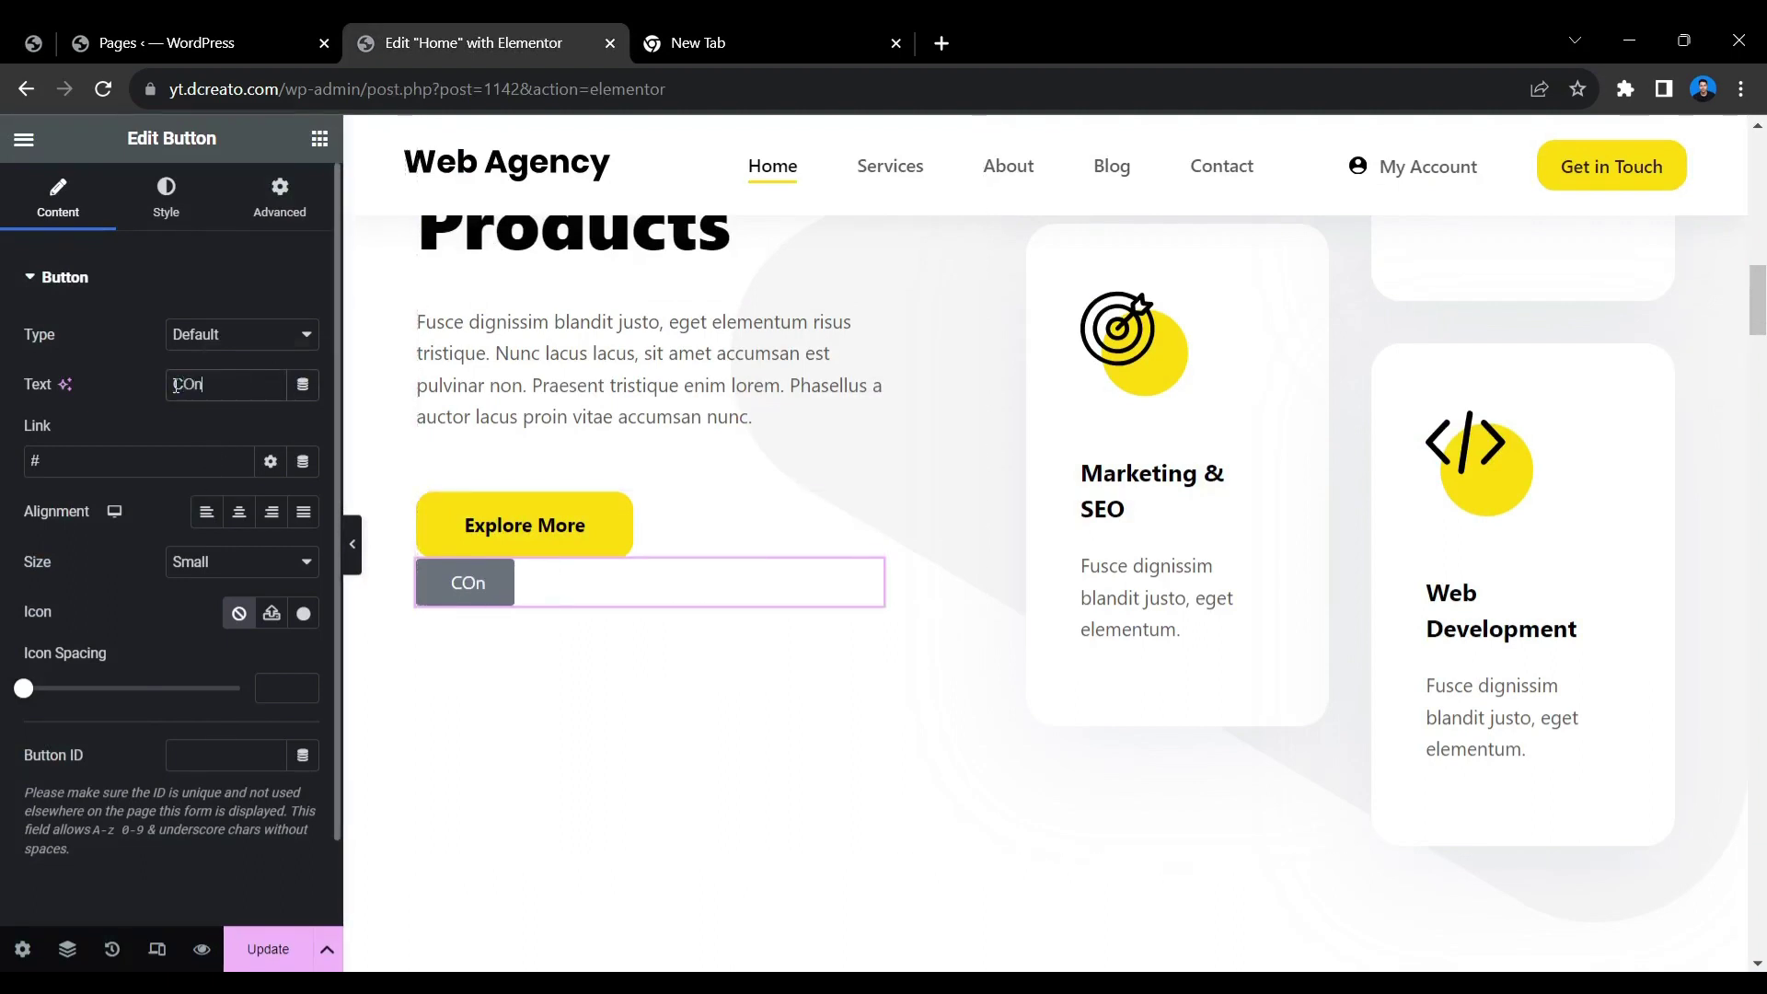
key(BackSpace)
key(BackSpace)
text(on)
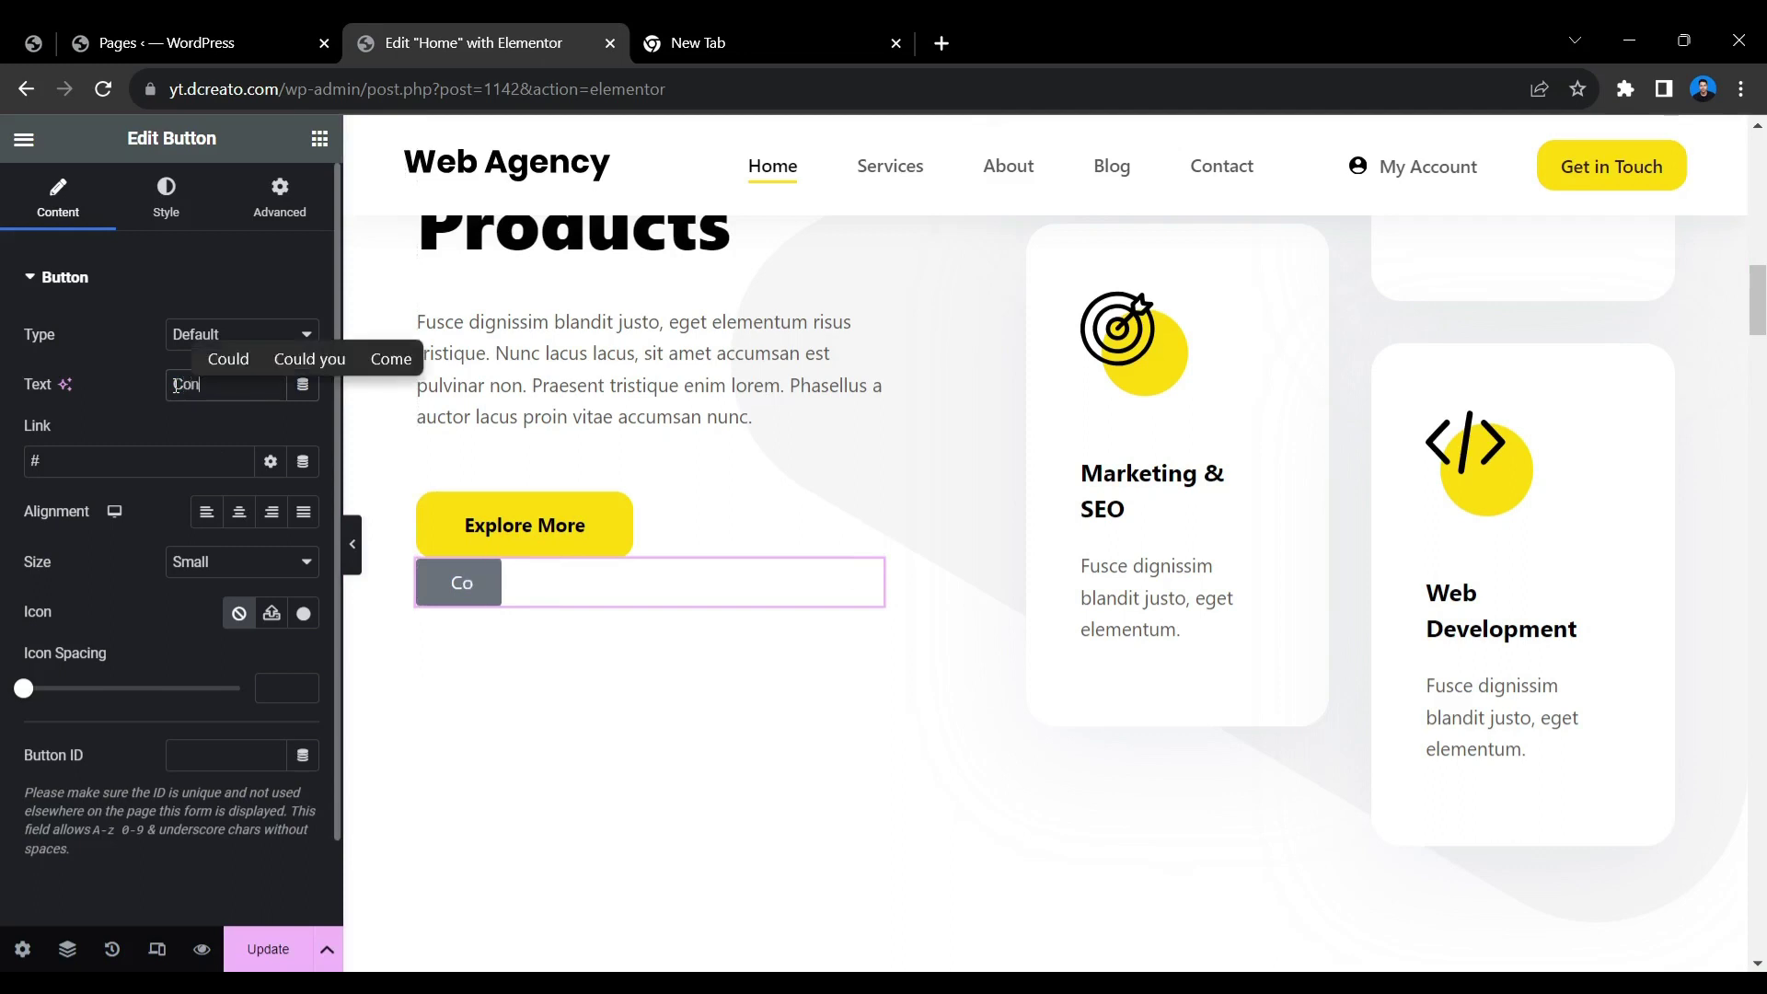
text(tact Us)
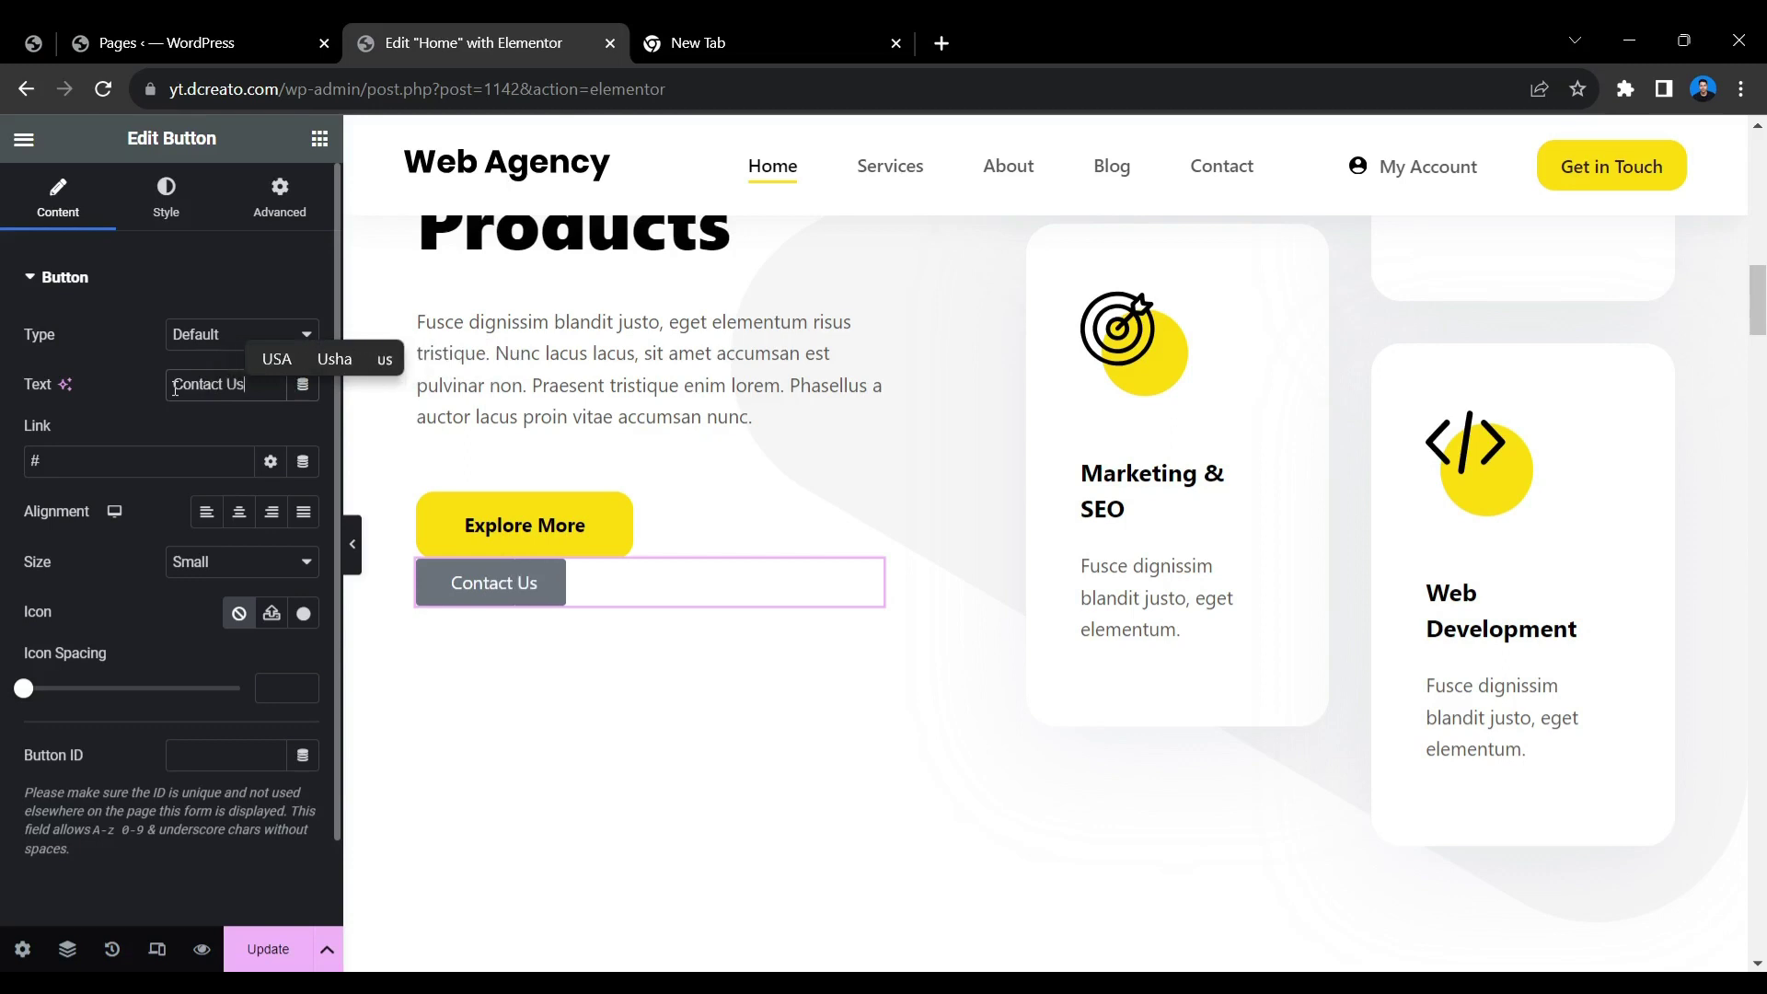
click(228, 414)
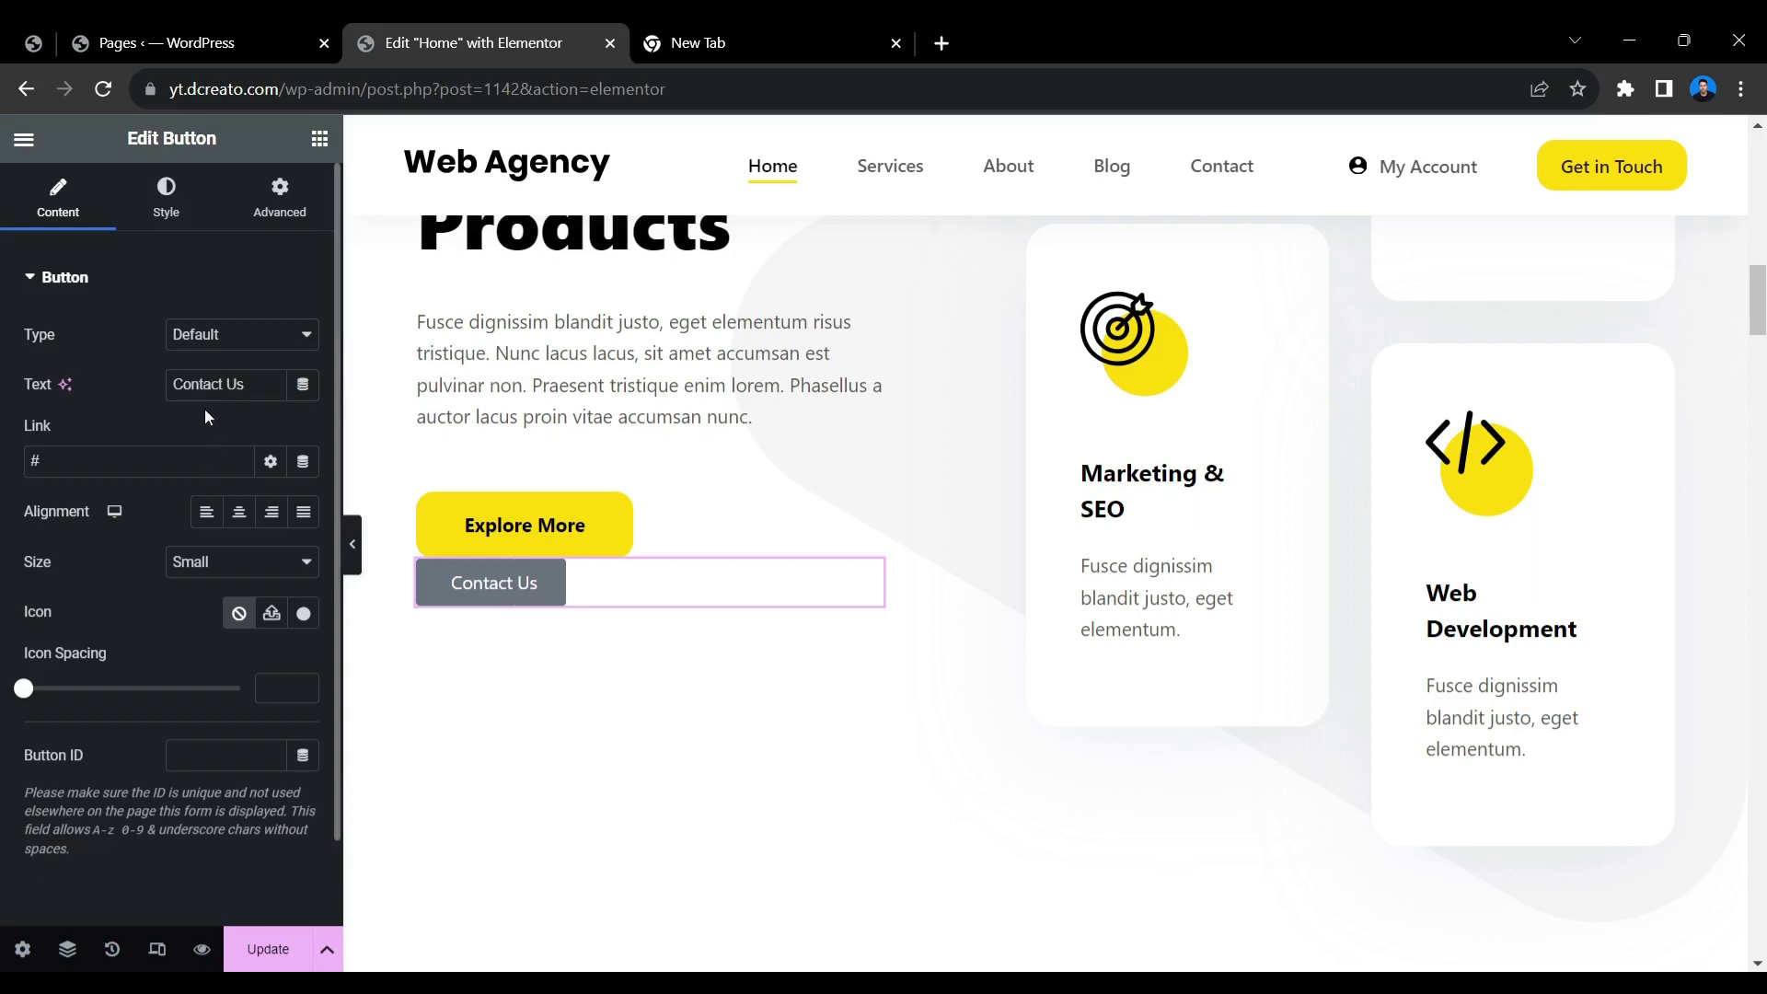
double_click(204, 393)
text(Call)
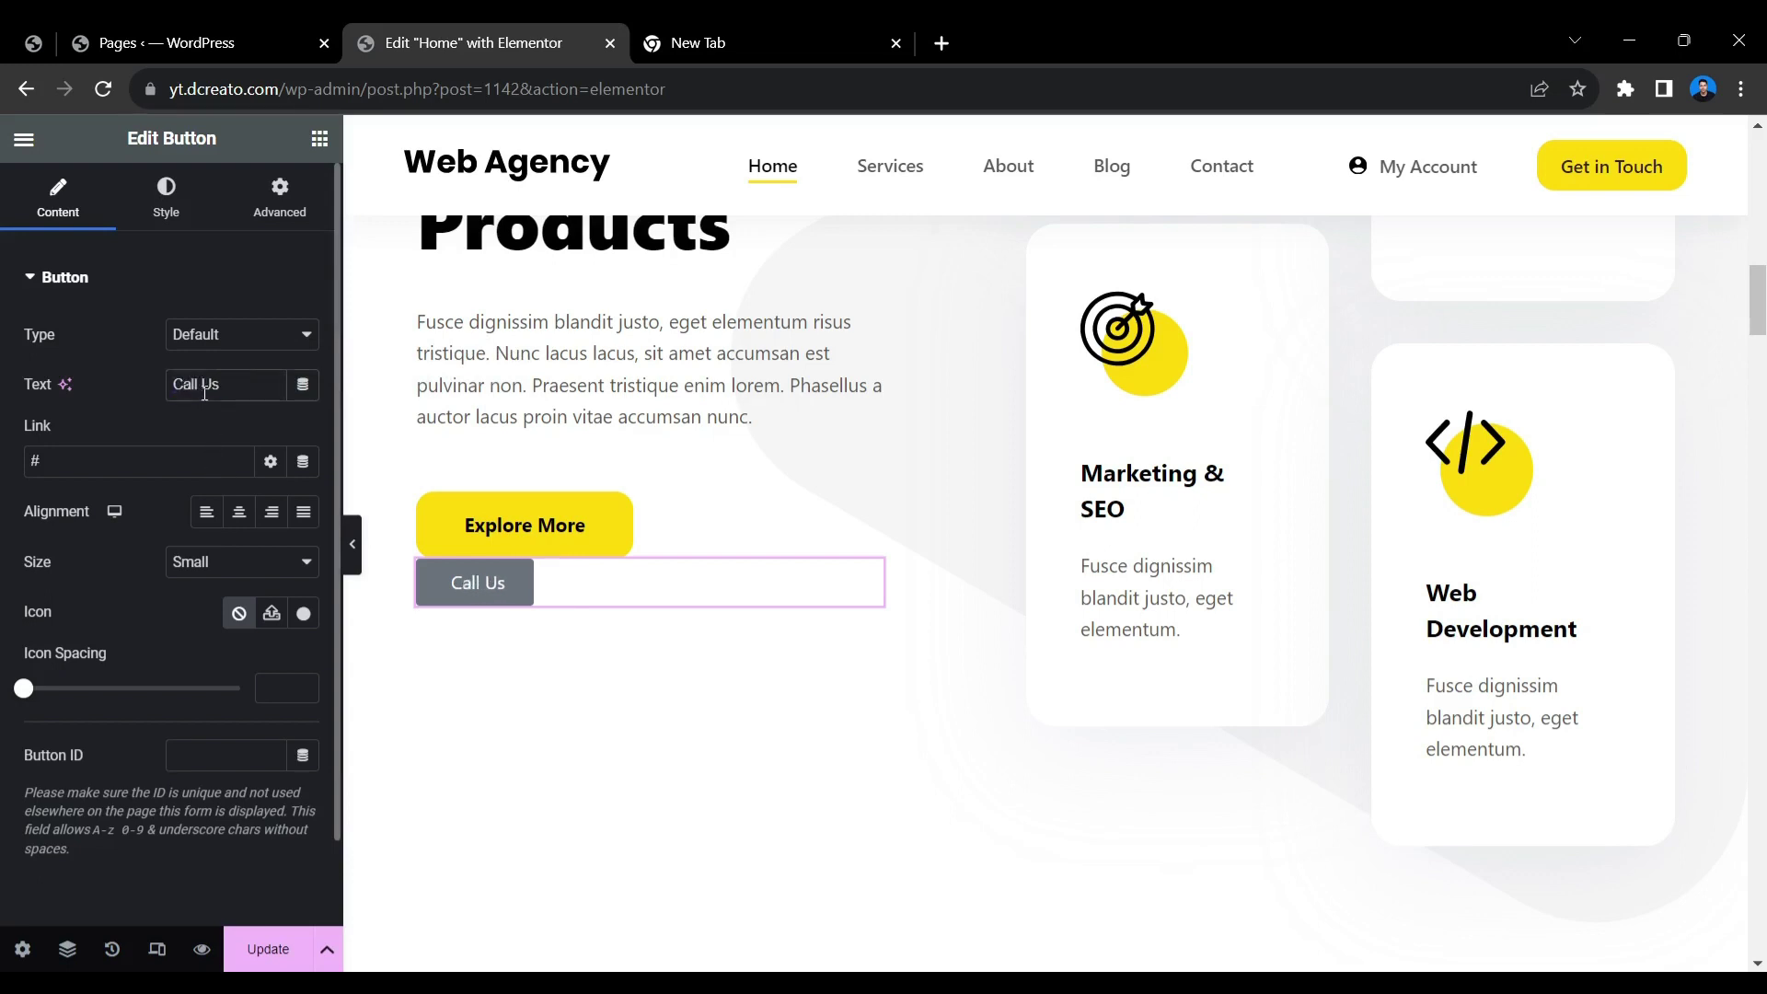
click(302, 614)
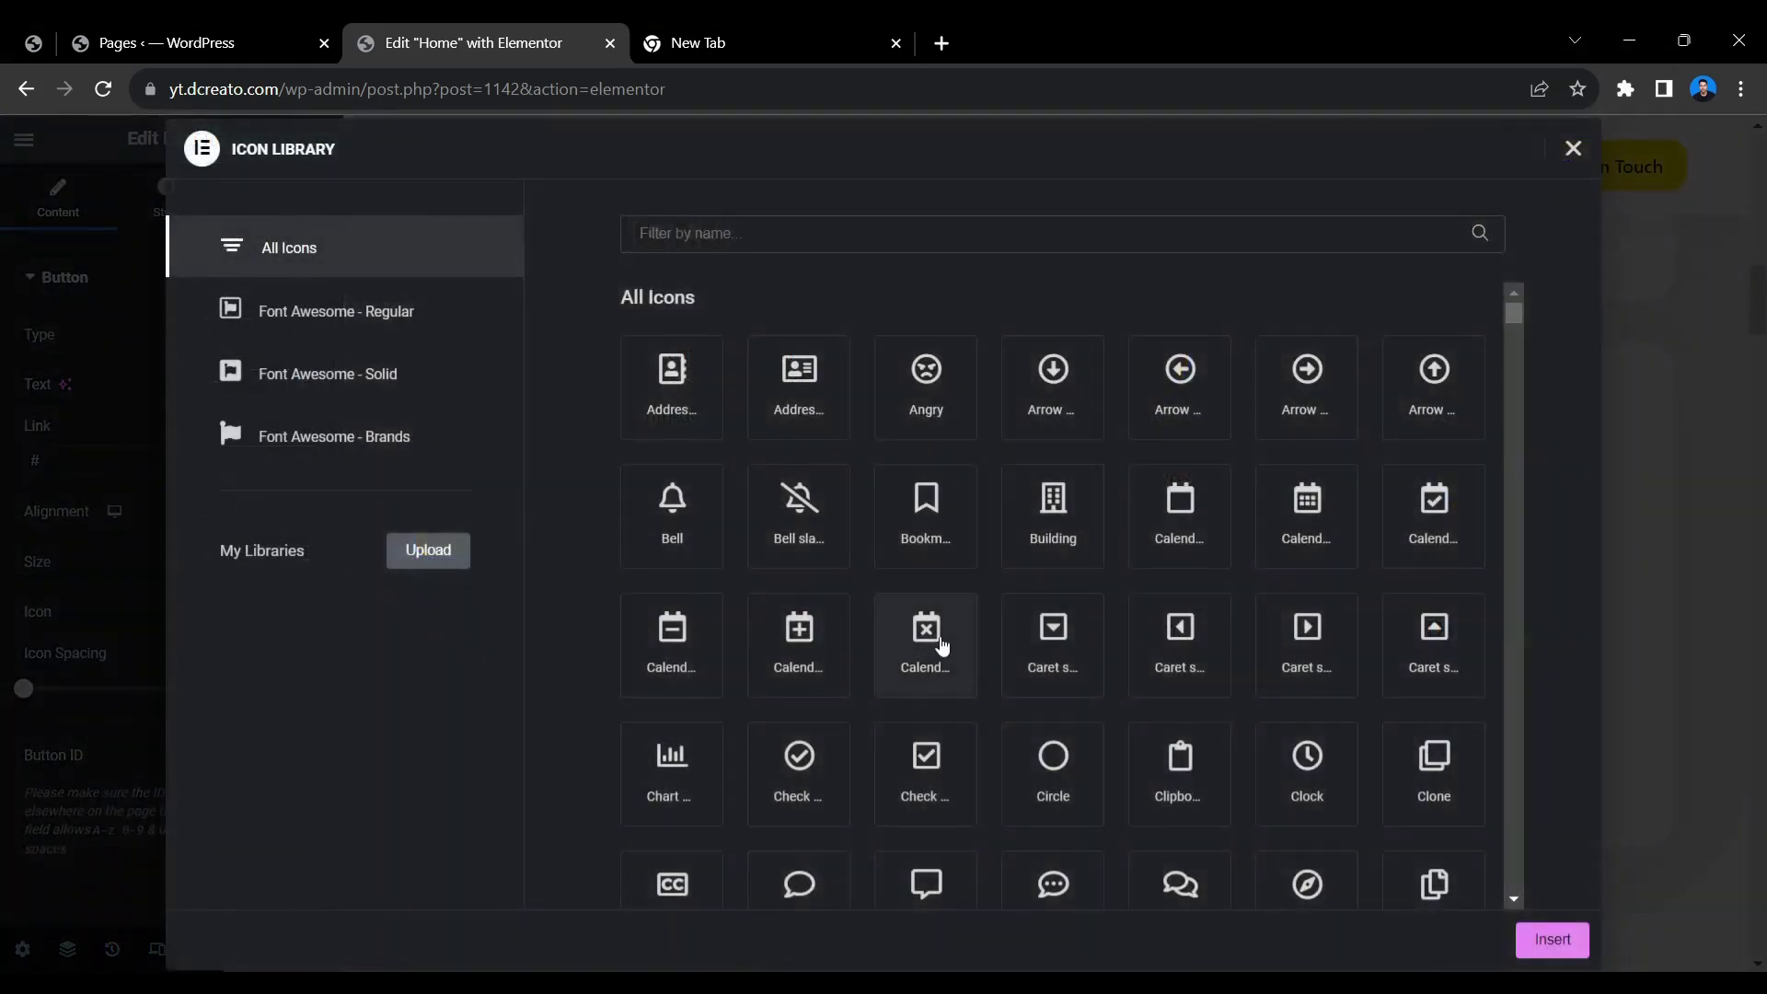
click(859, 233)
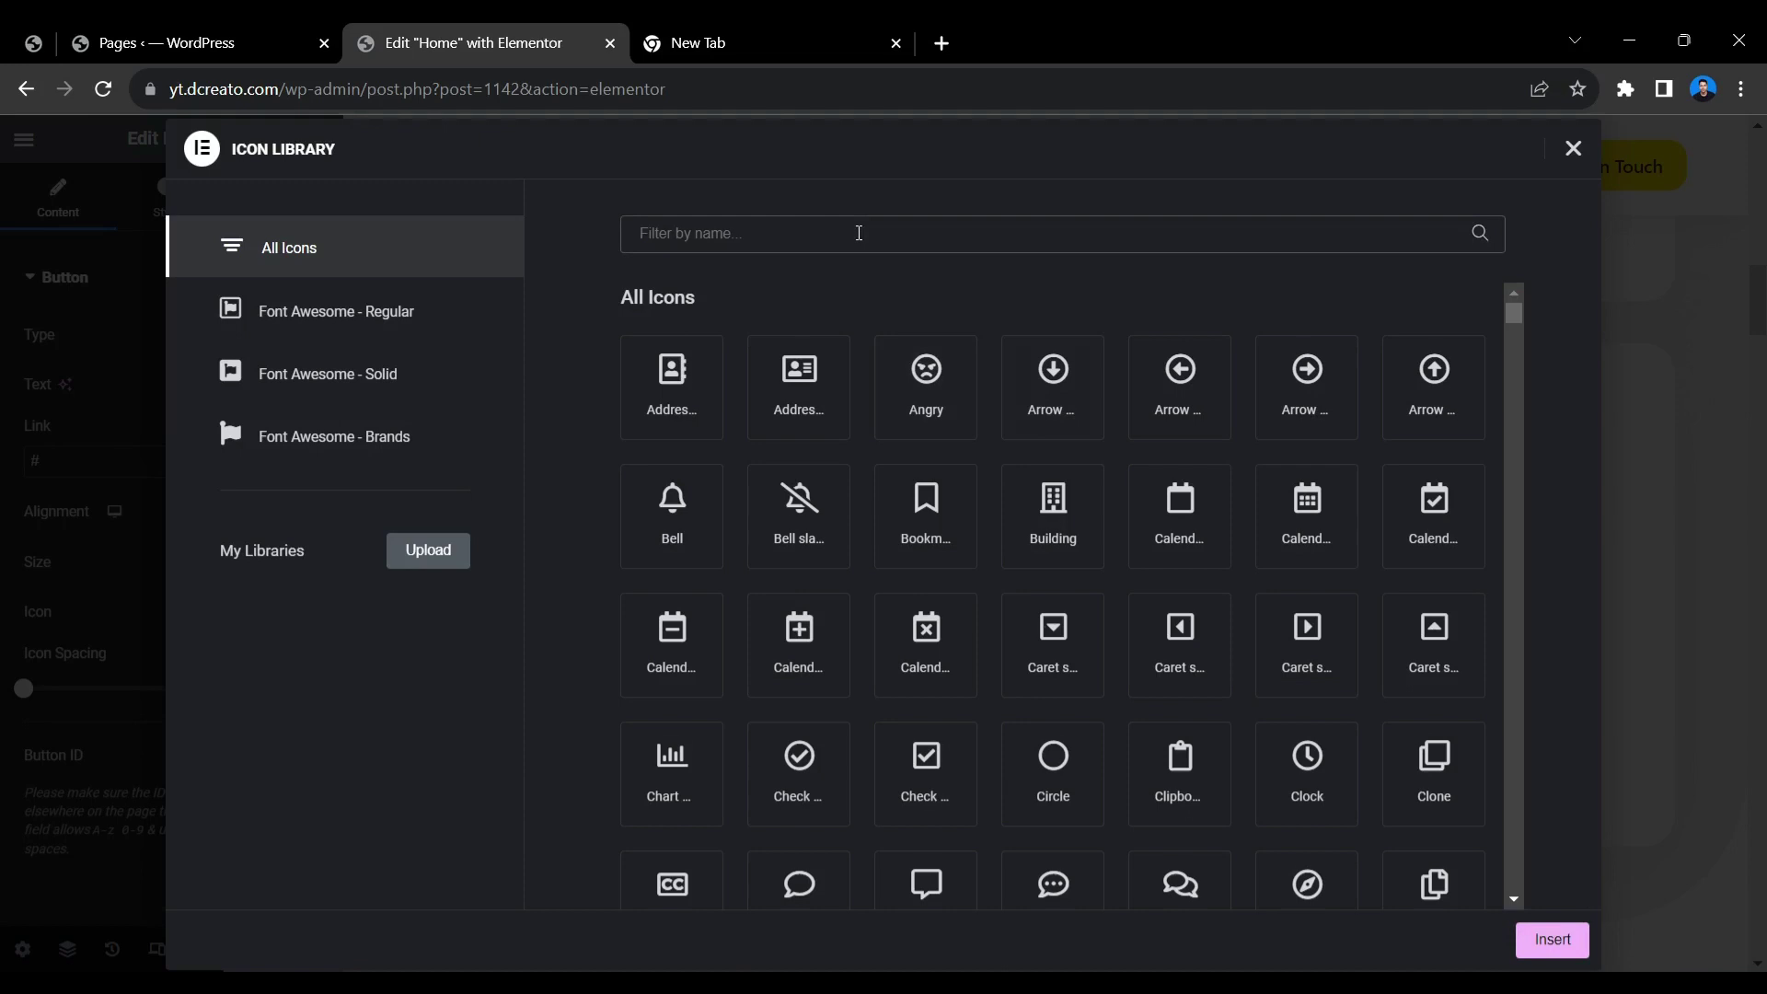
text(call)
key(BackSpace)
key(BackSpace)
key(BackSpace)
key(BackSpace)
text(phone)
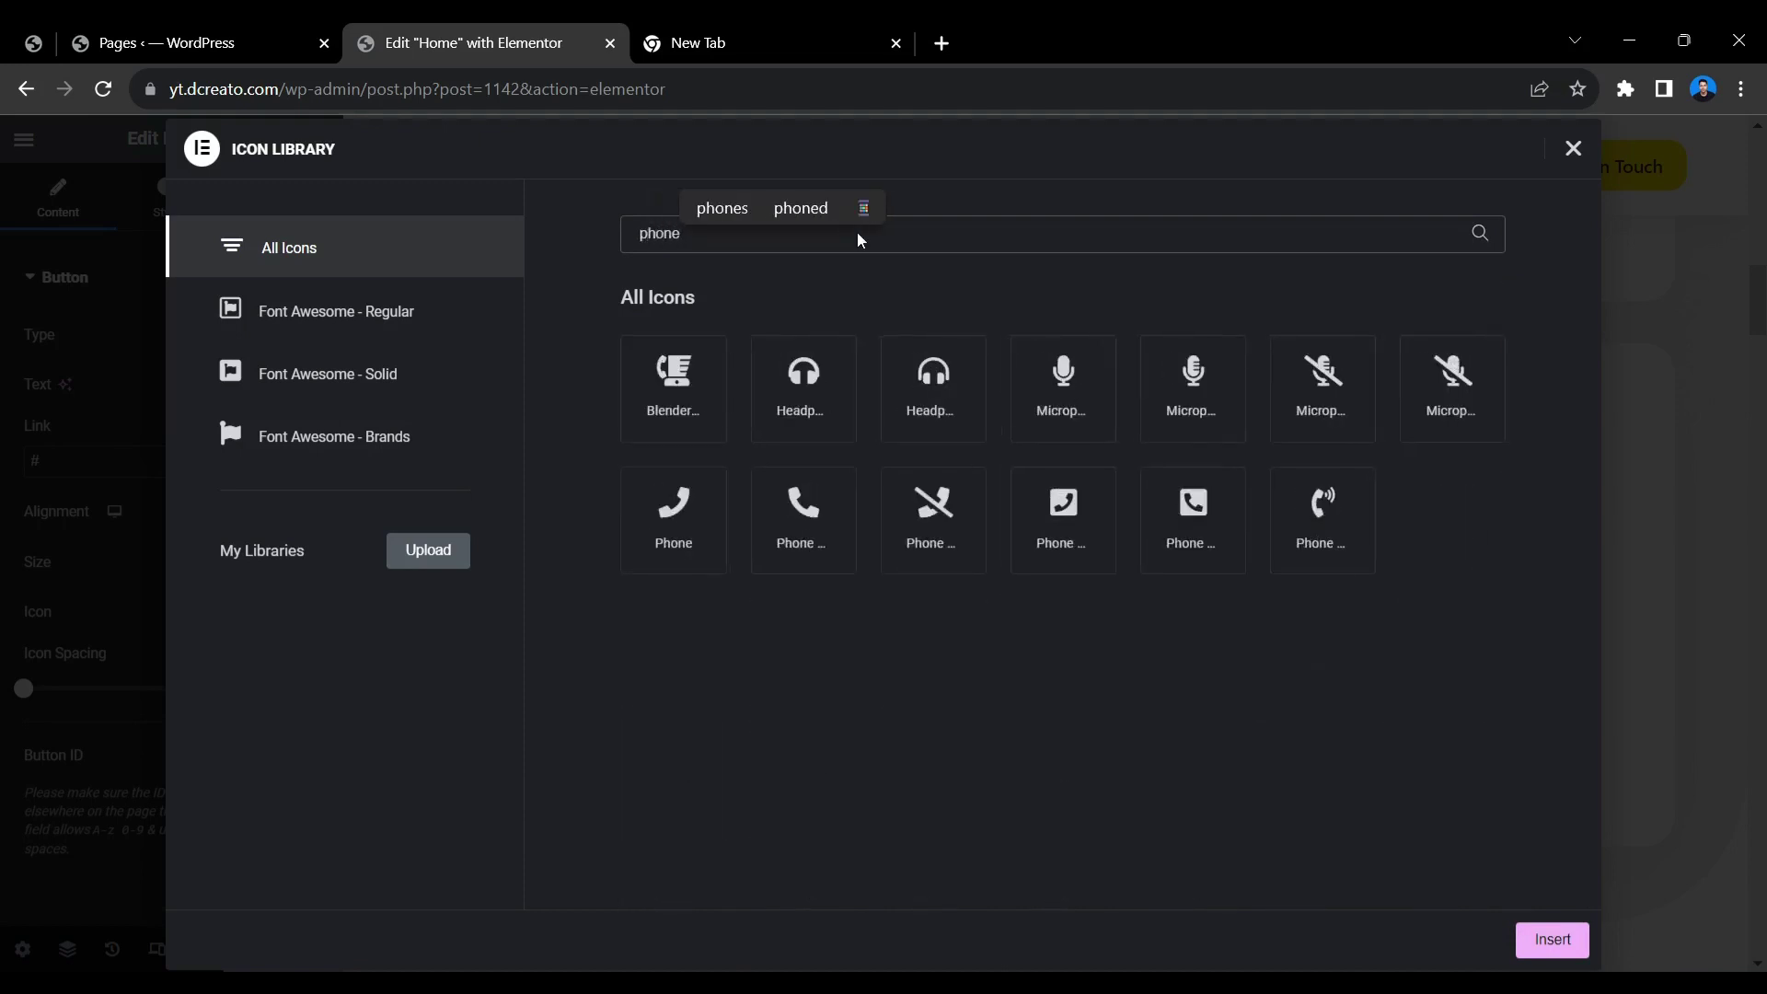
click(764, 523)
click(1573, 149)
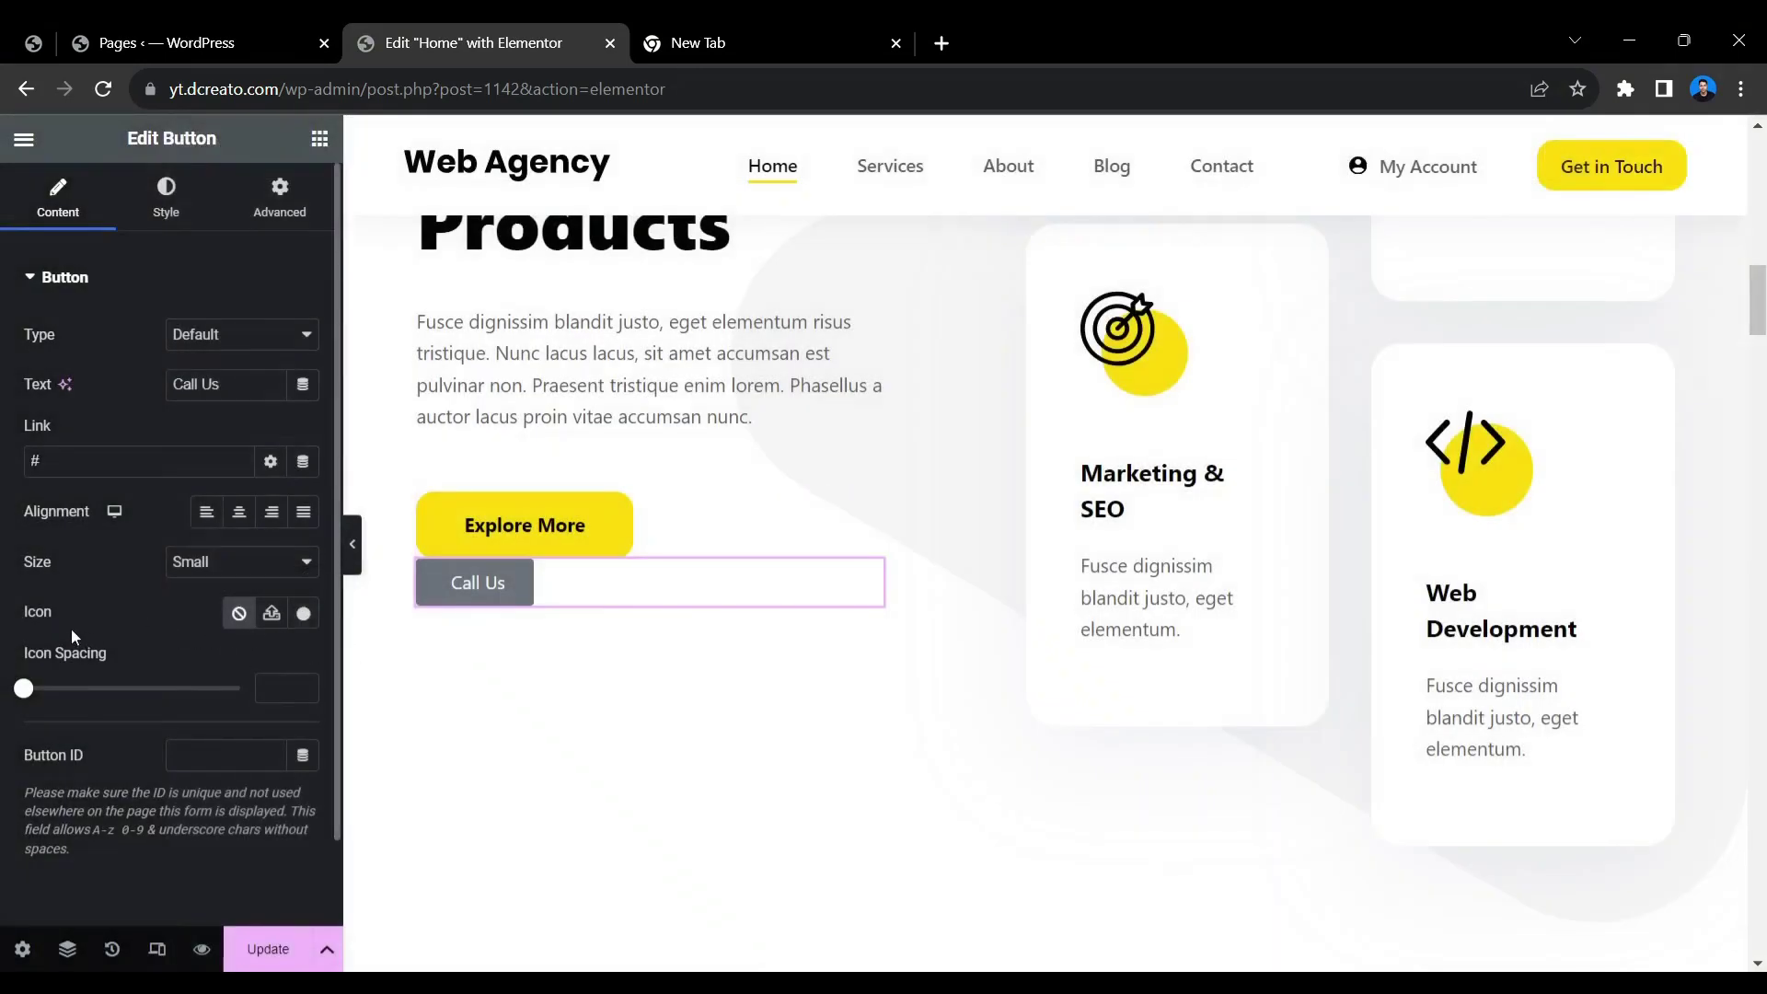
Step: Search the icon library for "phone", insert a solid phone handset icon on the Call Us button, and set its icon spacing to 10
click(304, 614)
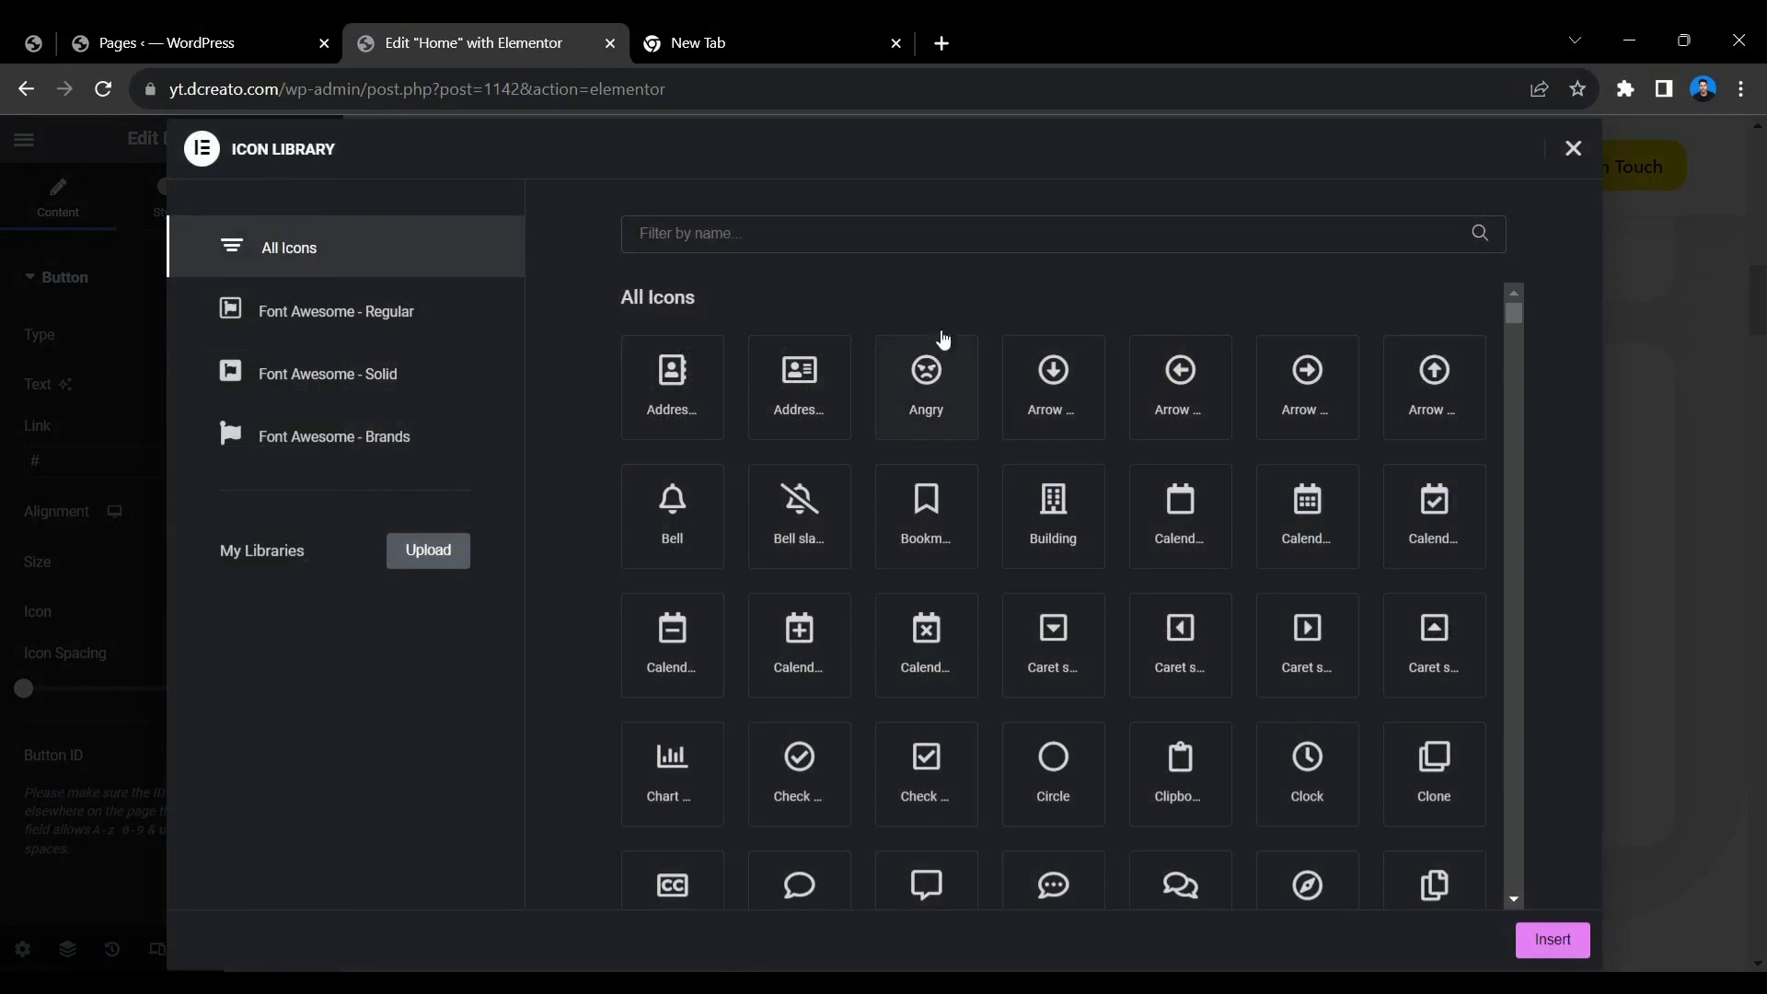
text(phone)
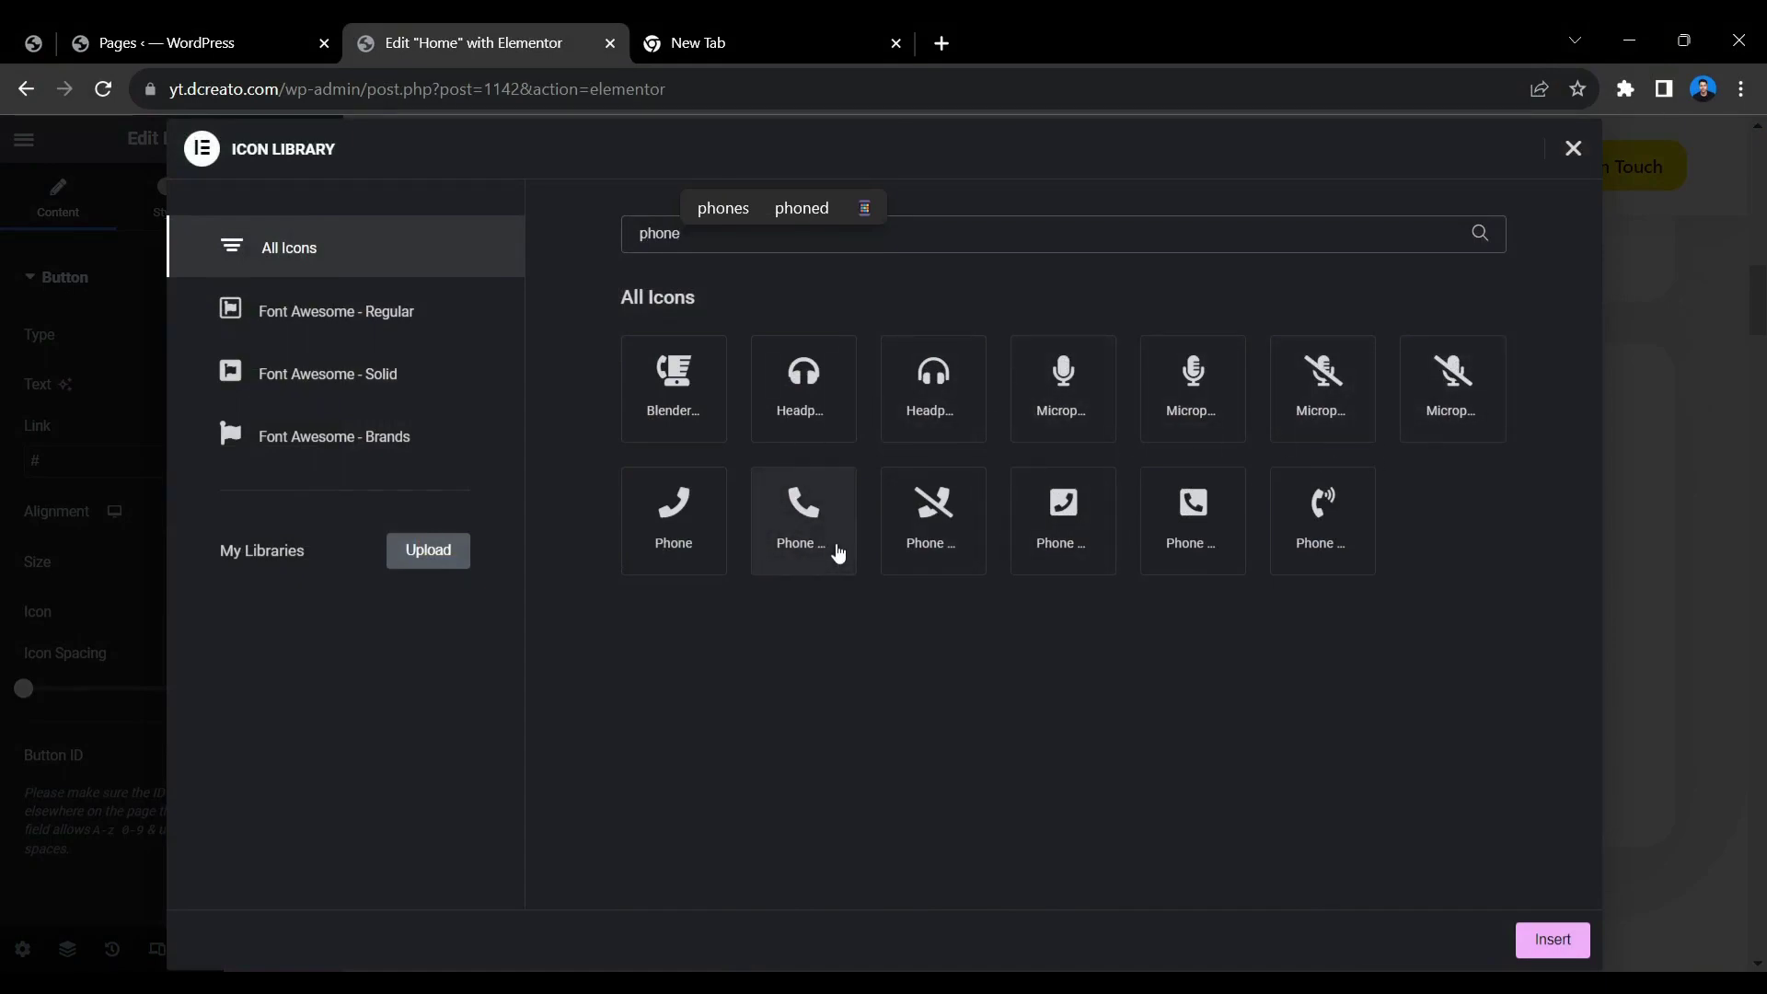
click(833, 551)
click(1551, 939)
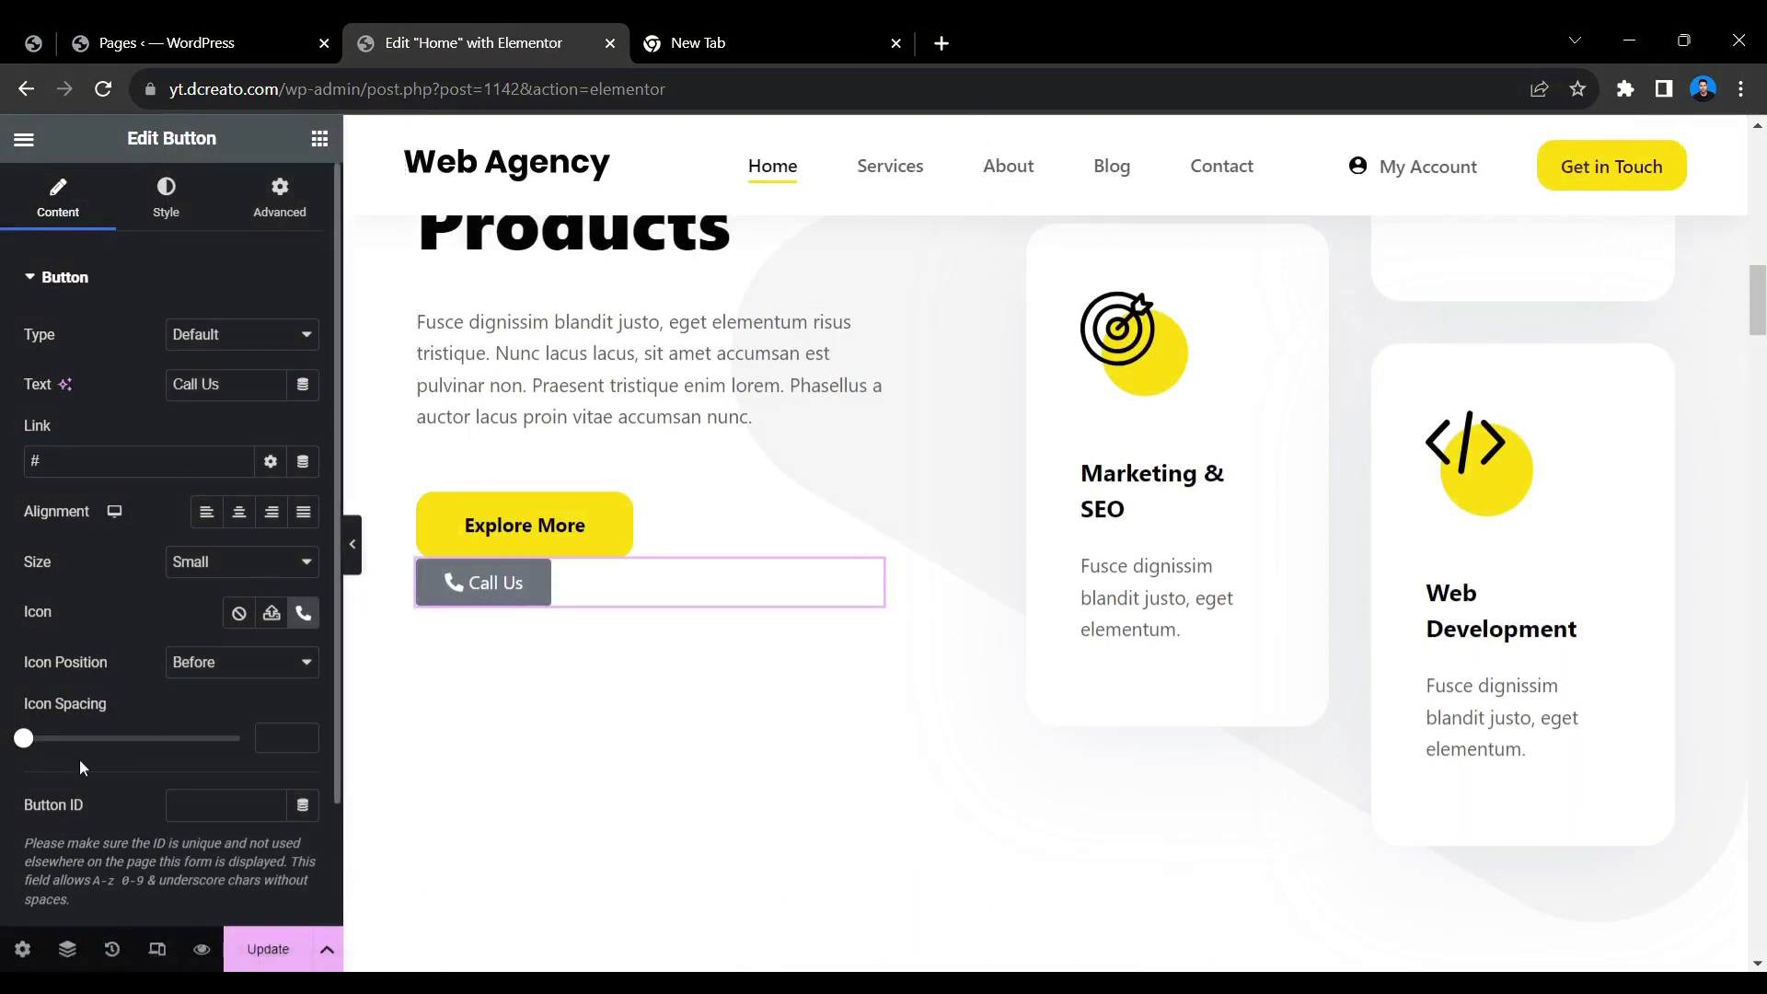
drag(33, 747, 77, 747)
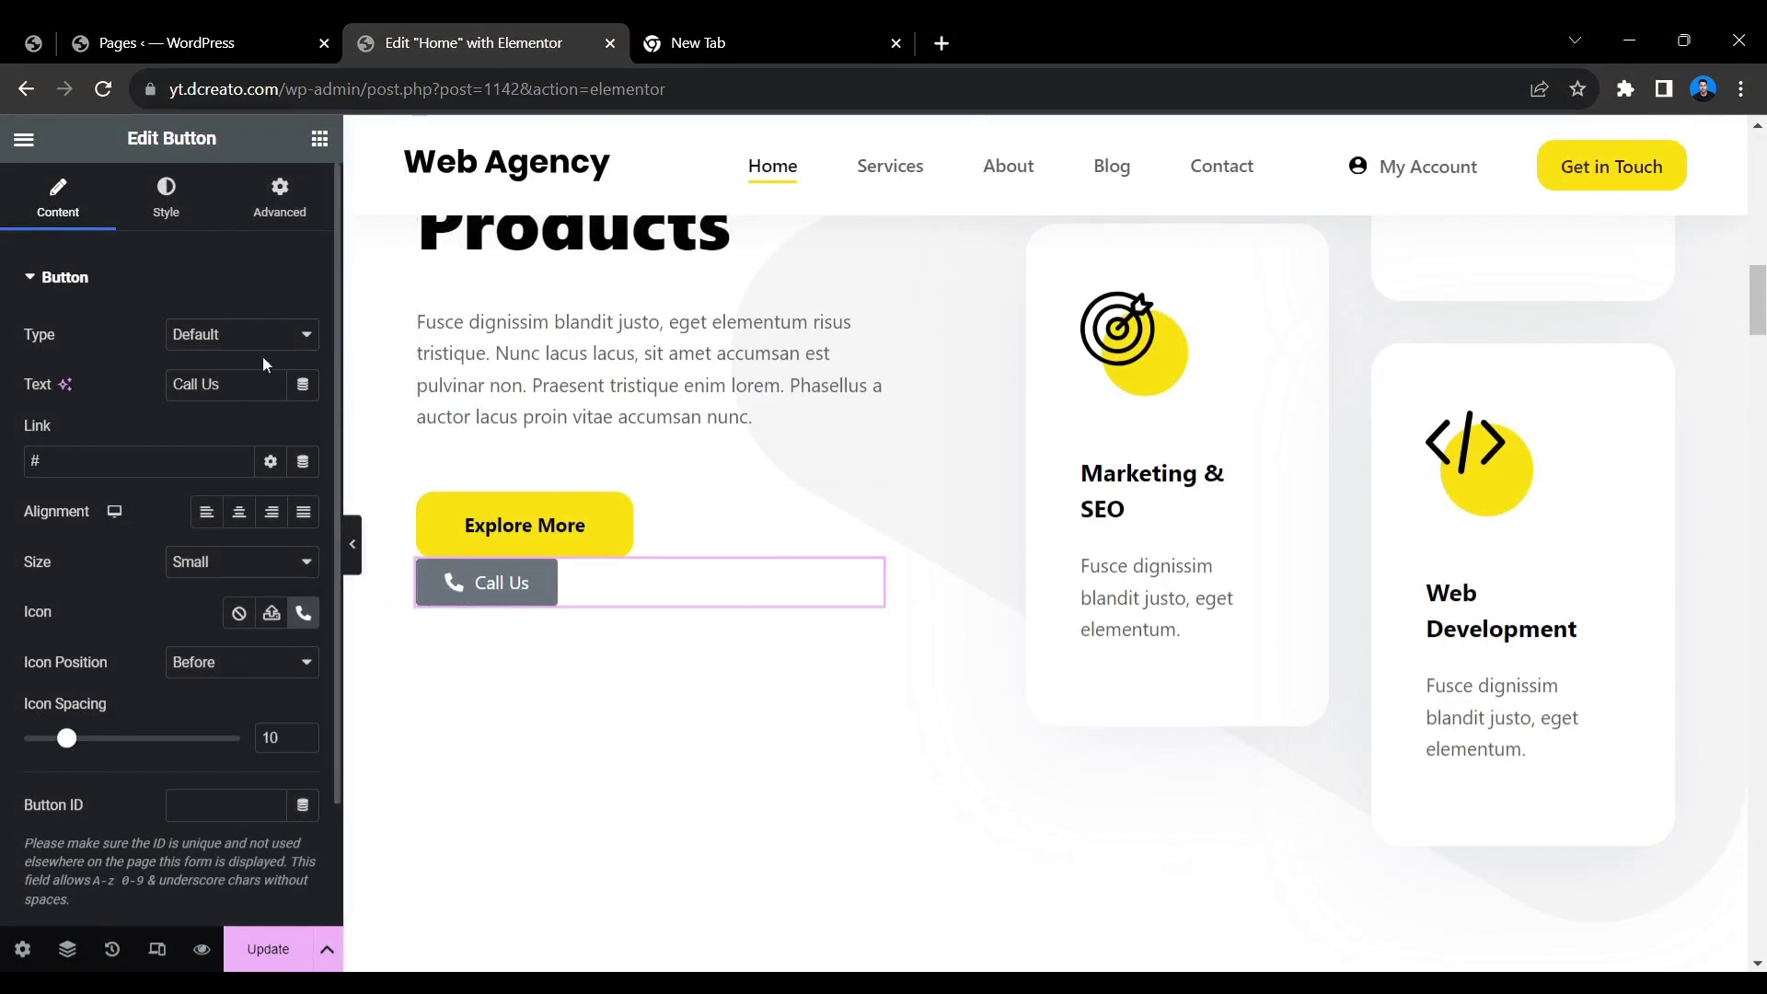
Step: Set the Call Us button's normal text color to a custom black
click(145, 221)
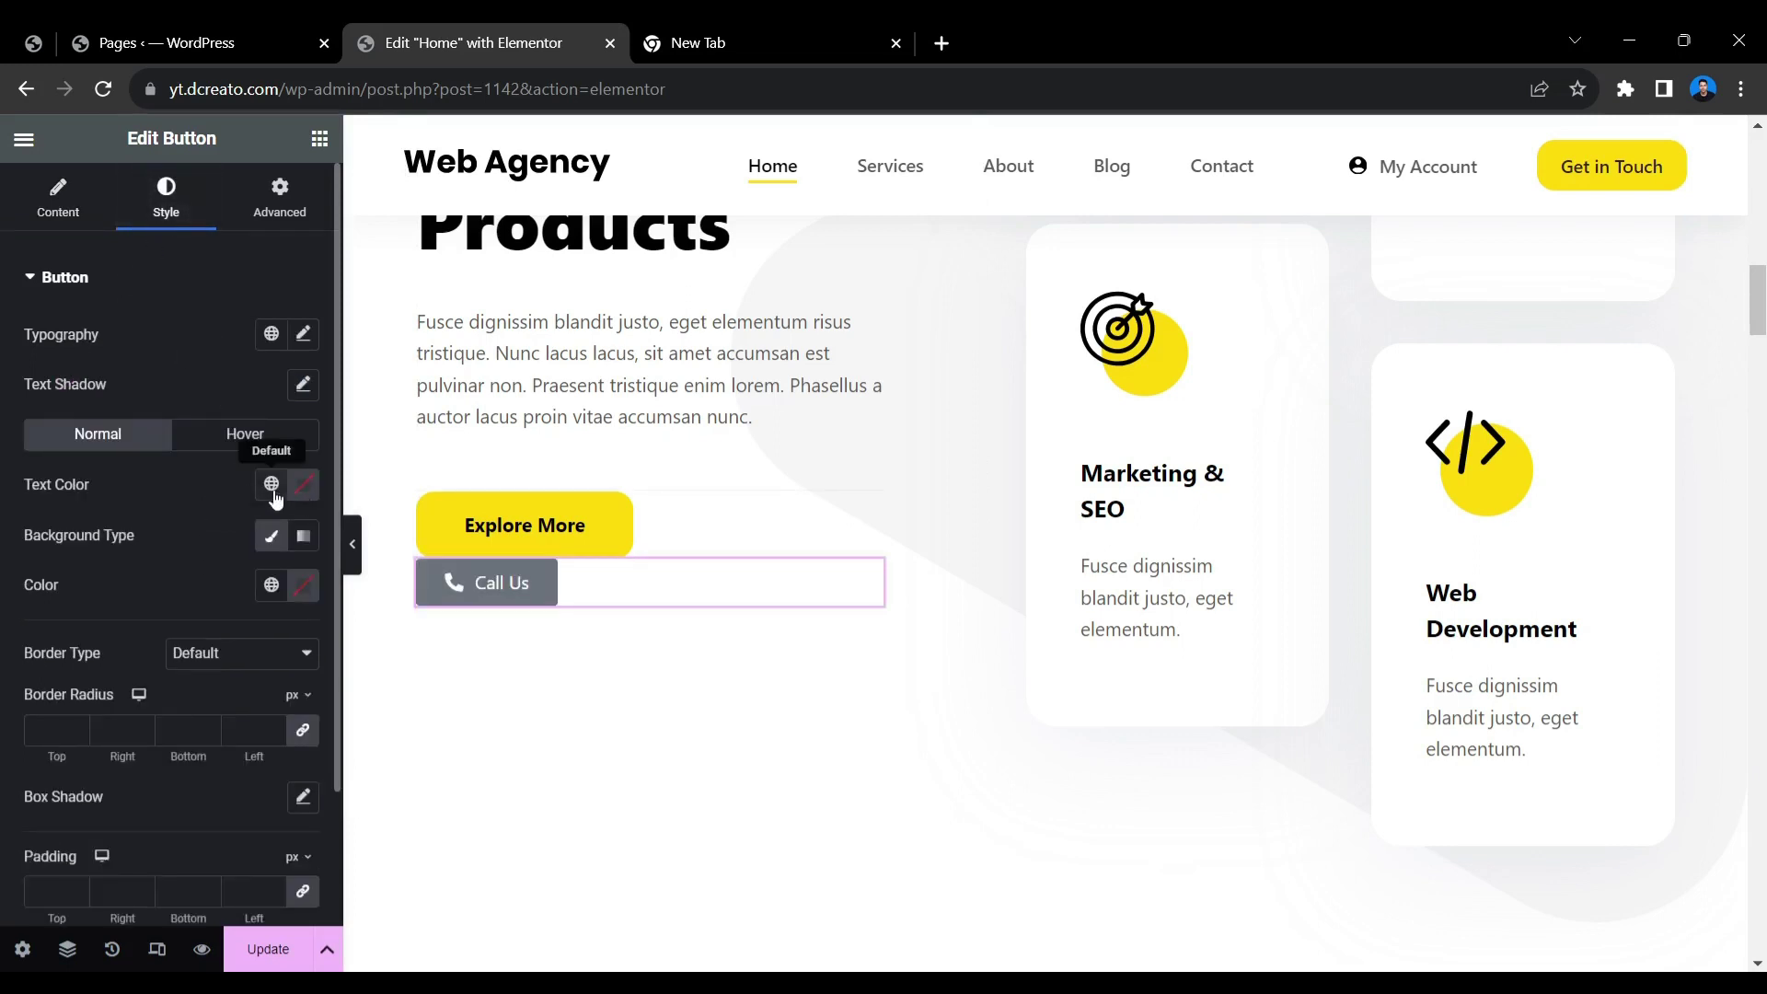
click(271, 483)
scroll(218, 681, down, 3)
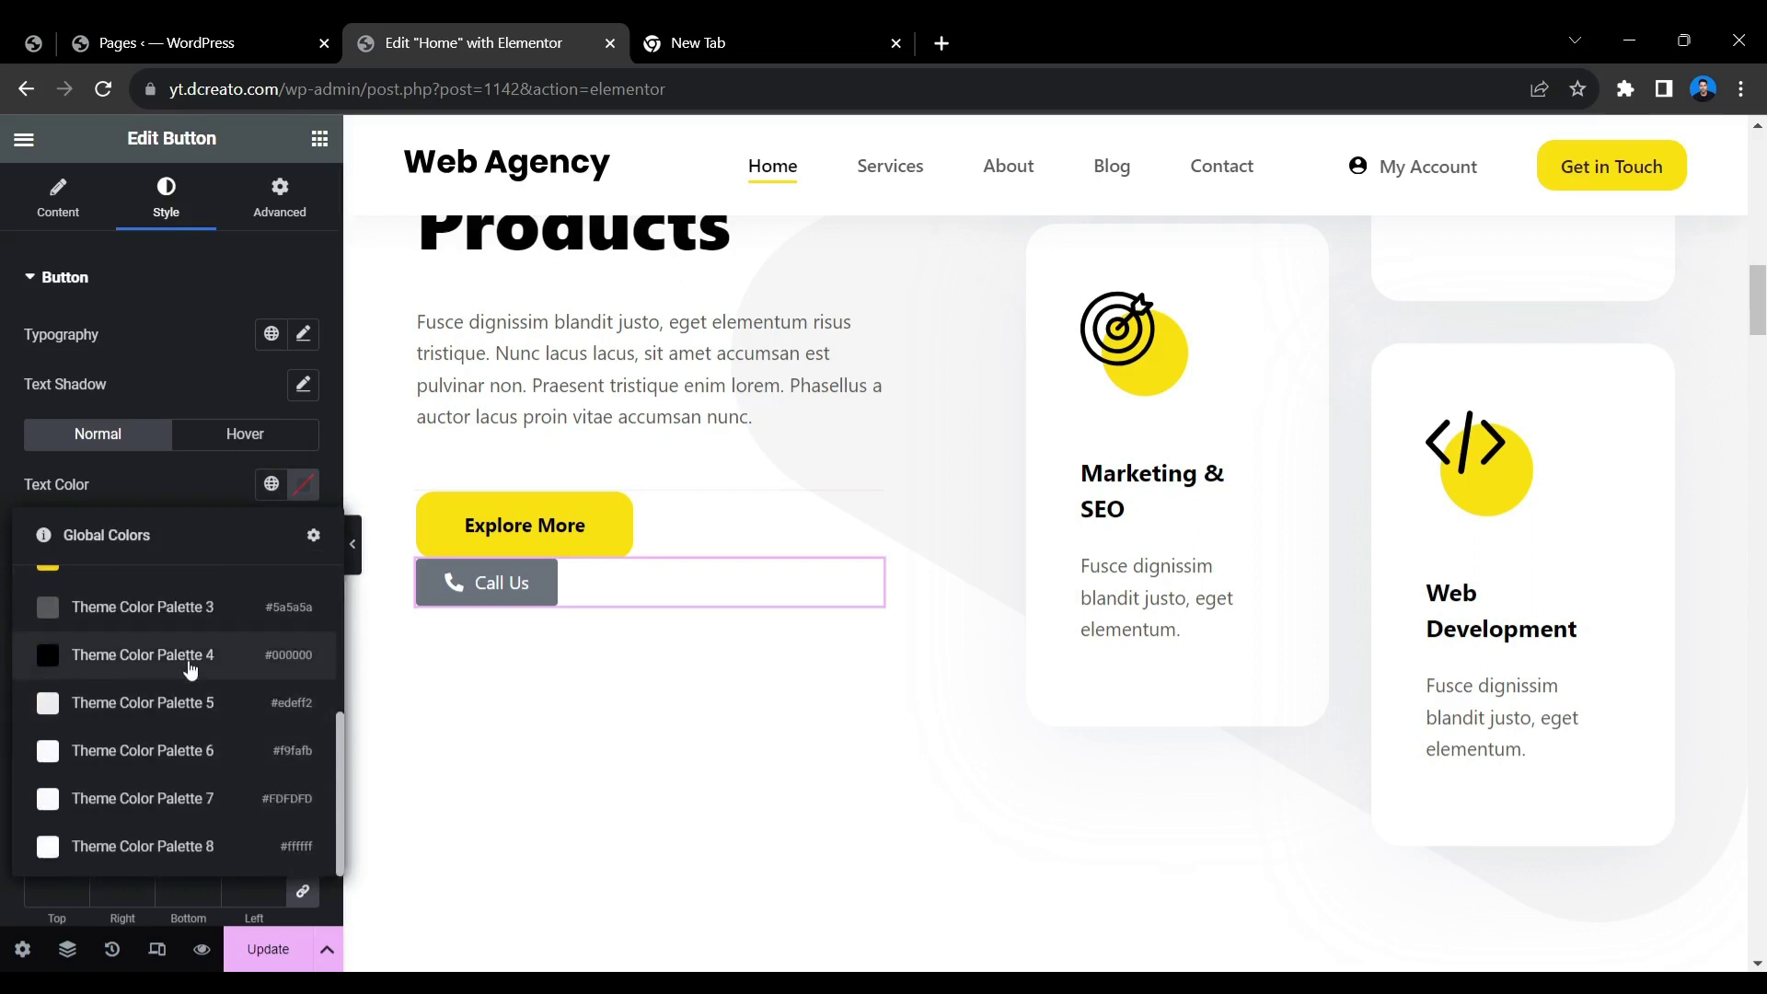
click(189, 659)
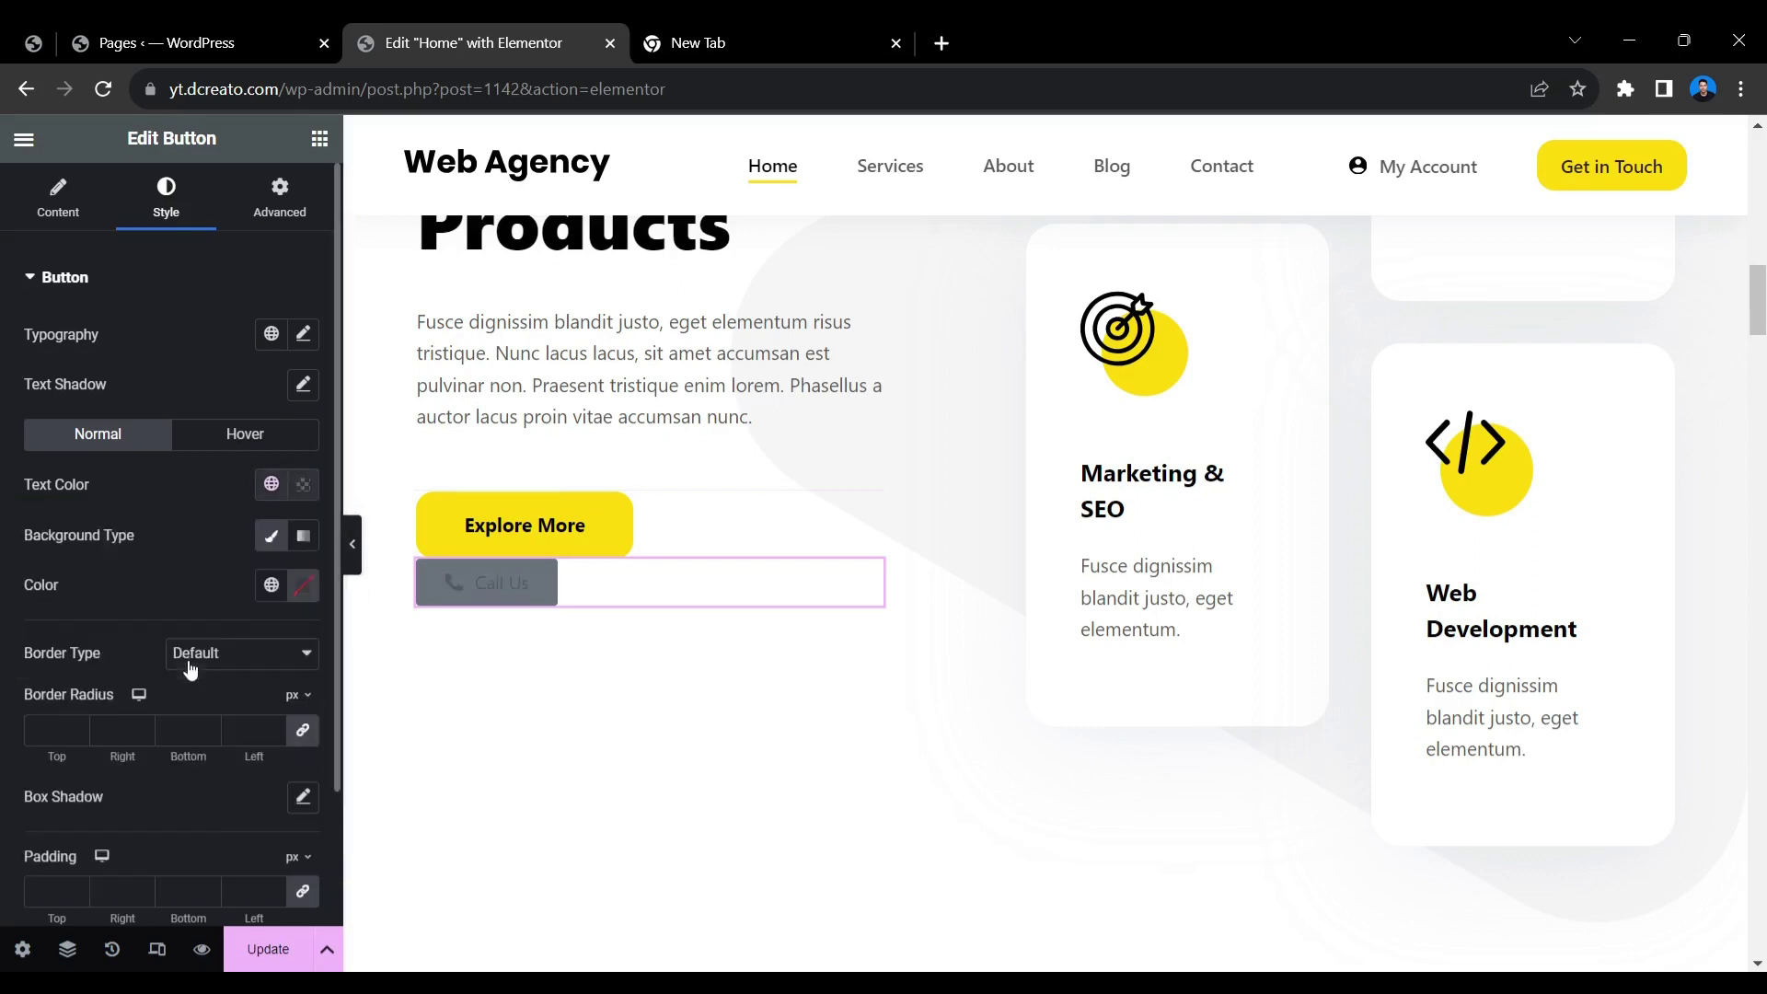
click(302, 486)
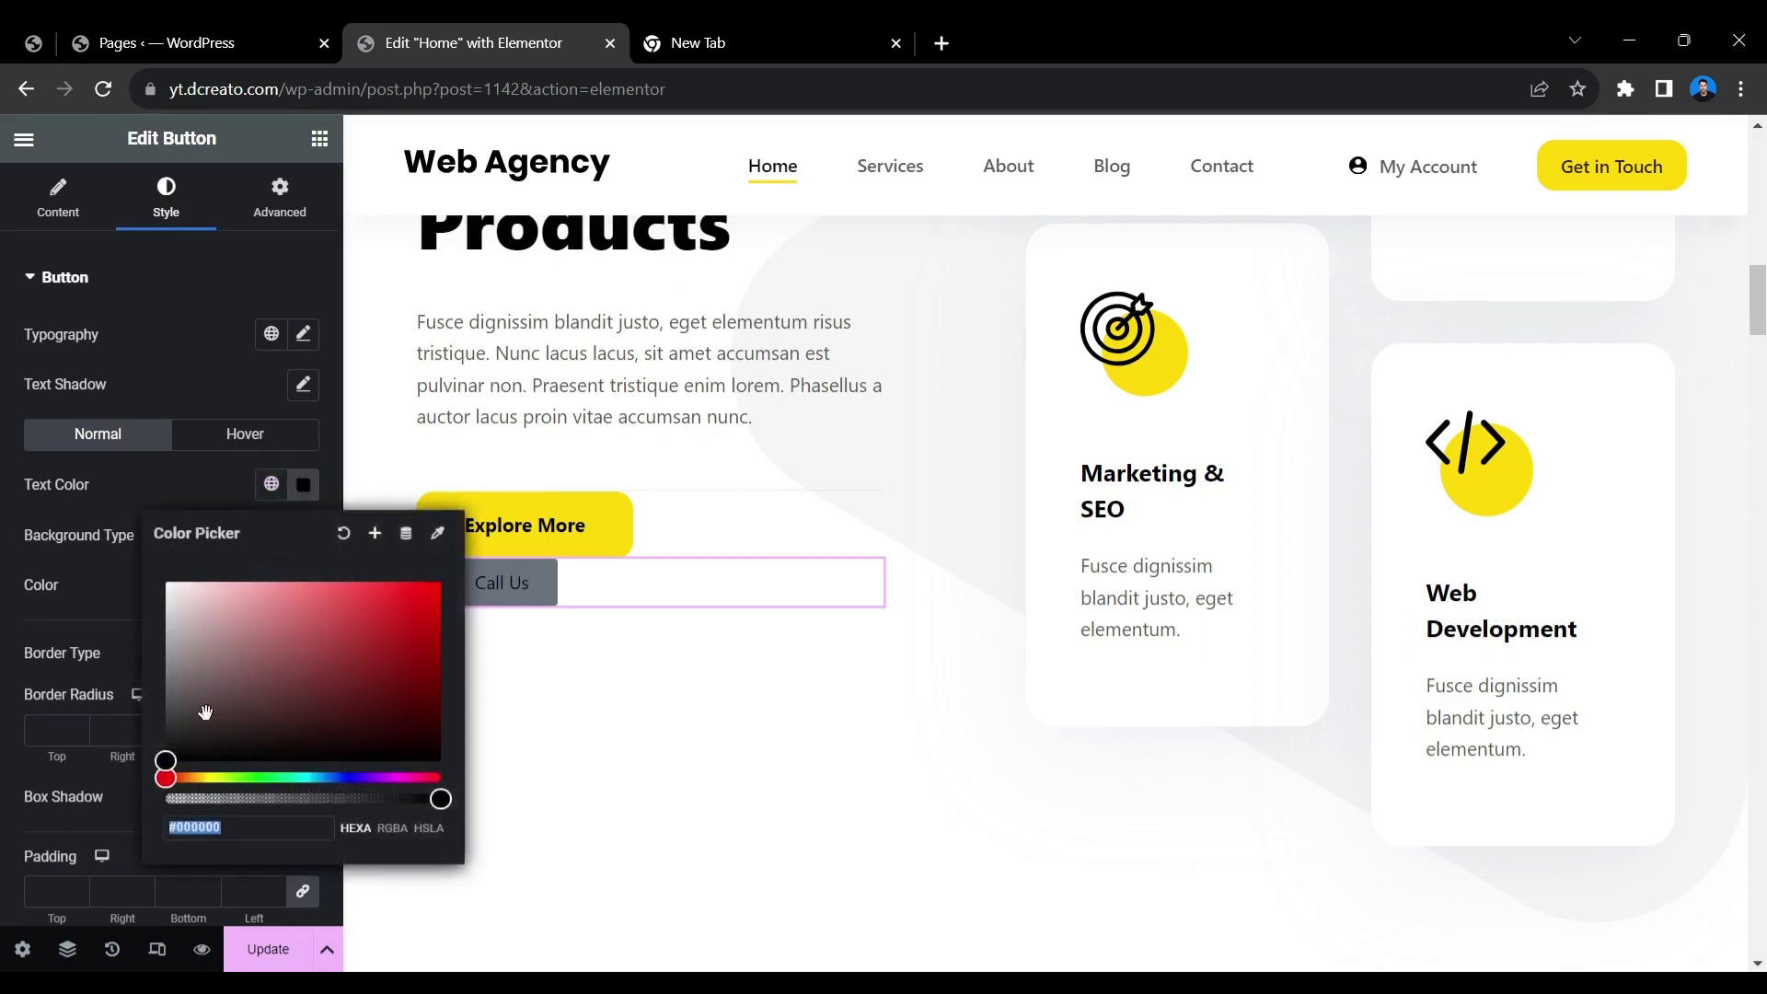
mouse_move(157, 766)
mouse_down()
mouse_move(209, 675)
mouse_move(152, 775)
mouse_up()
click(120, 543)
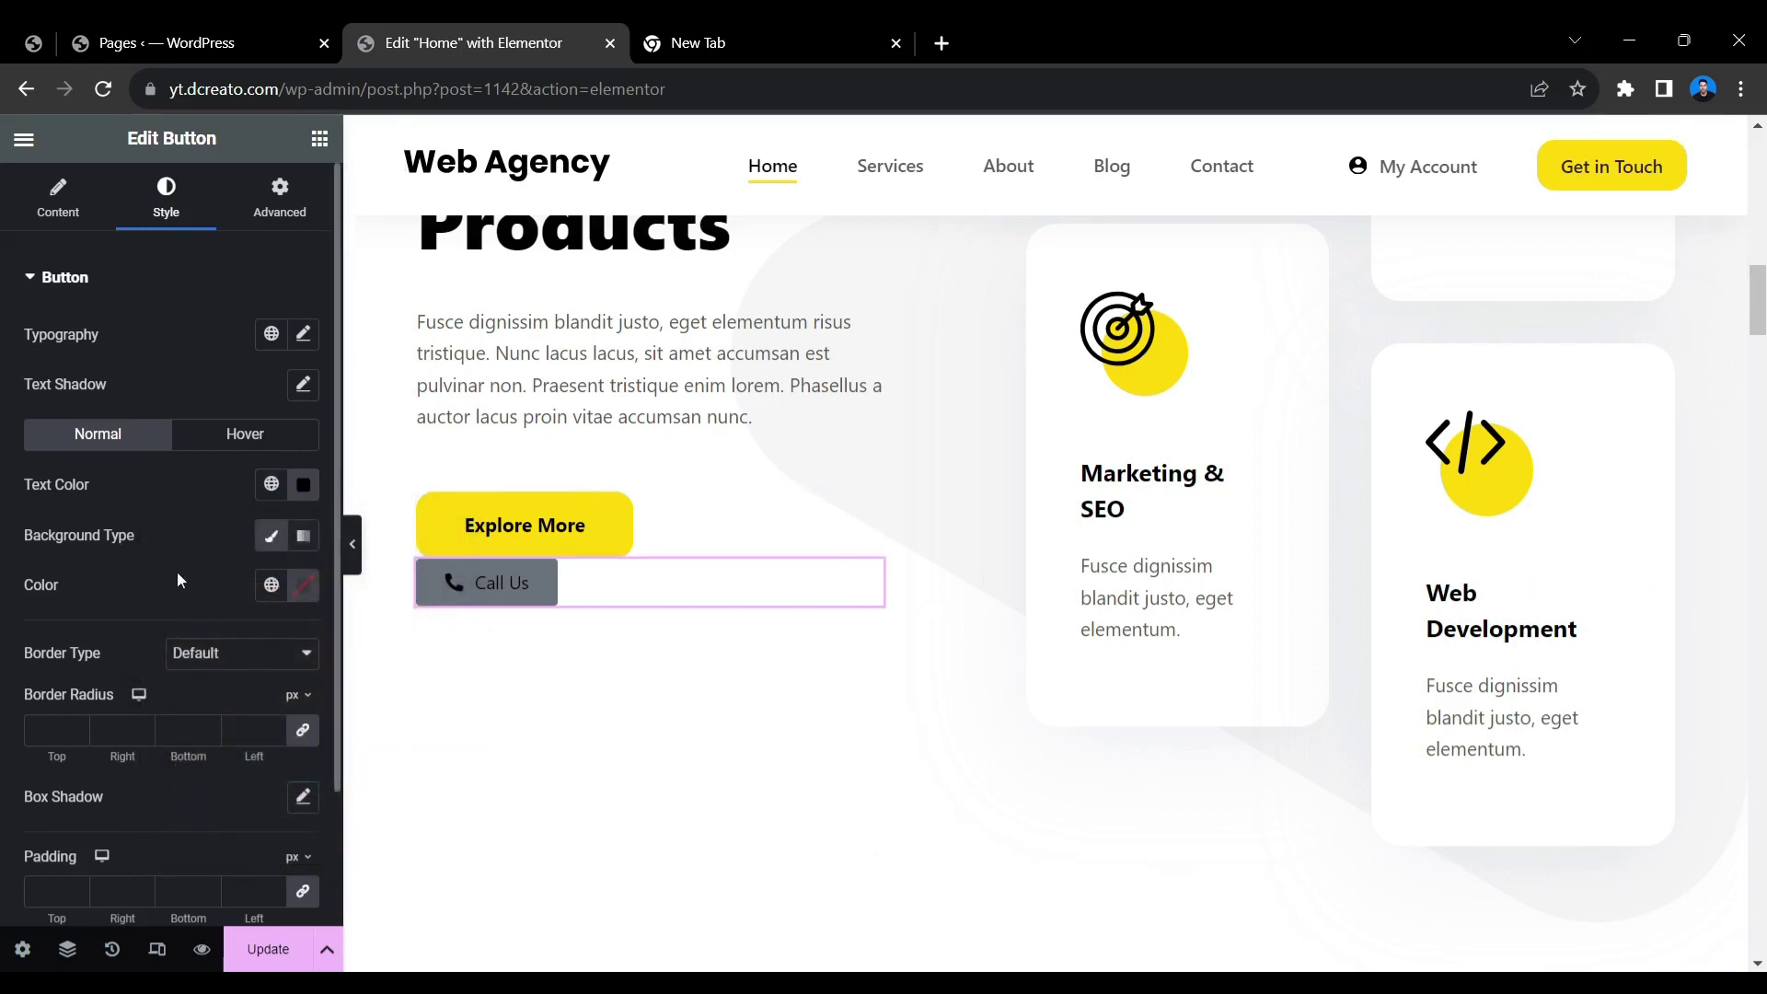
Step: Try the custom bright yellow #FFFA03 as the Call Us button's background color
click(304, 584)
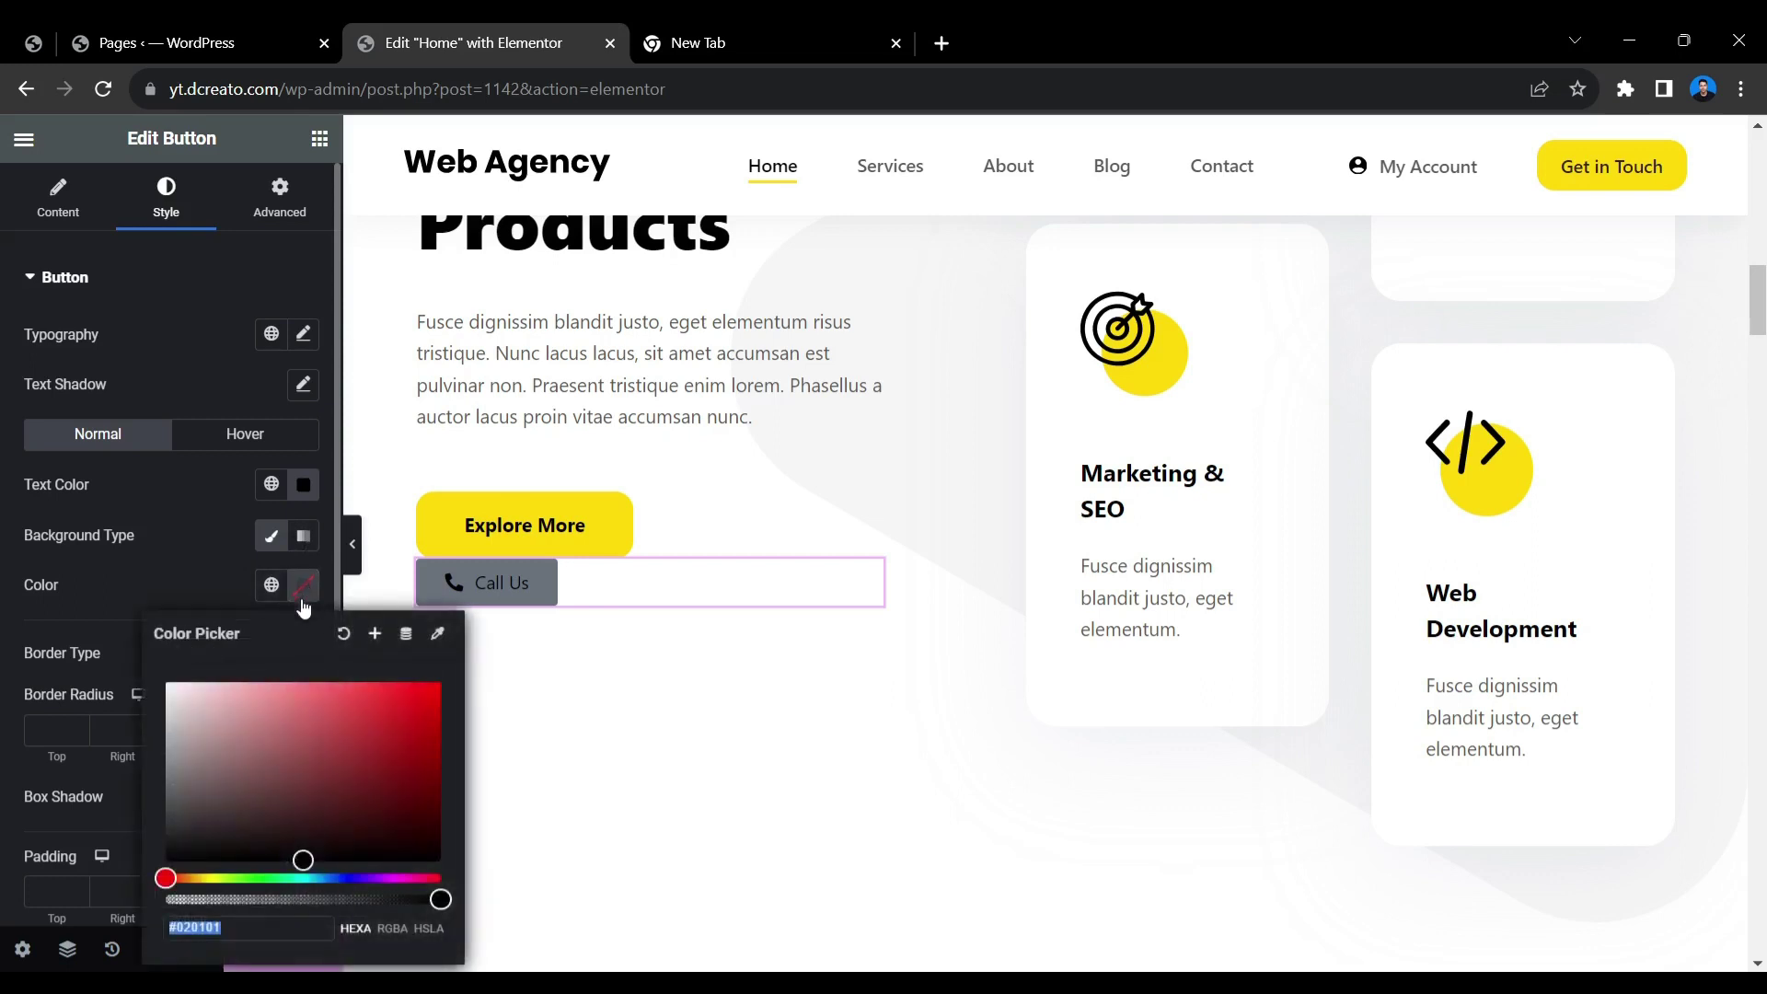
drag(197, 879, 211, 879)
click(436, 681)
click(312, 782)
key(ctrl+z)
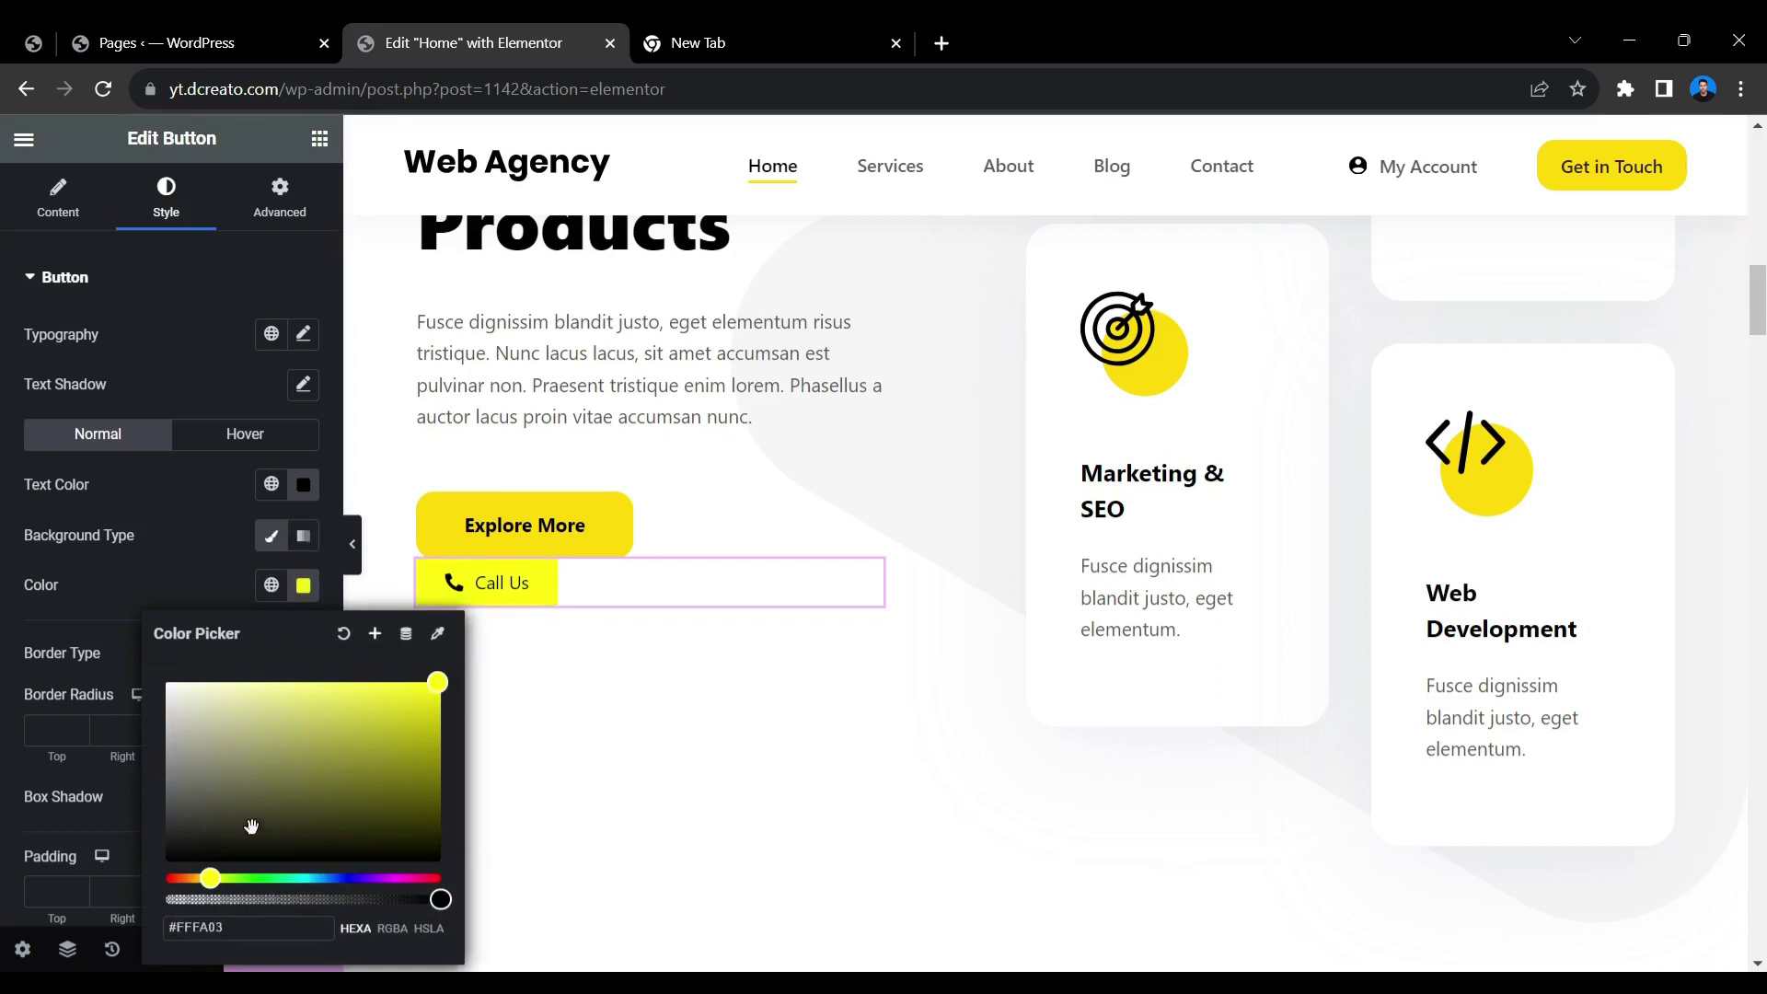
click(228, 573)
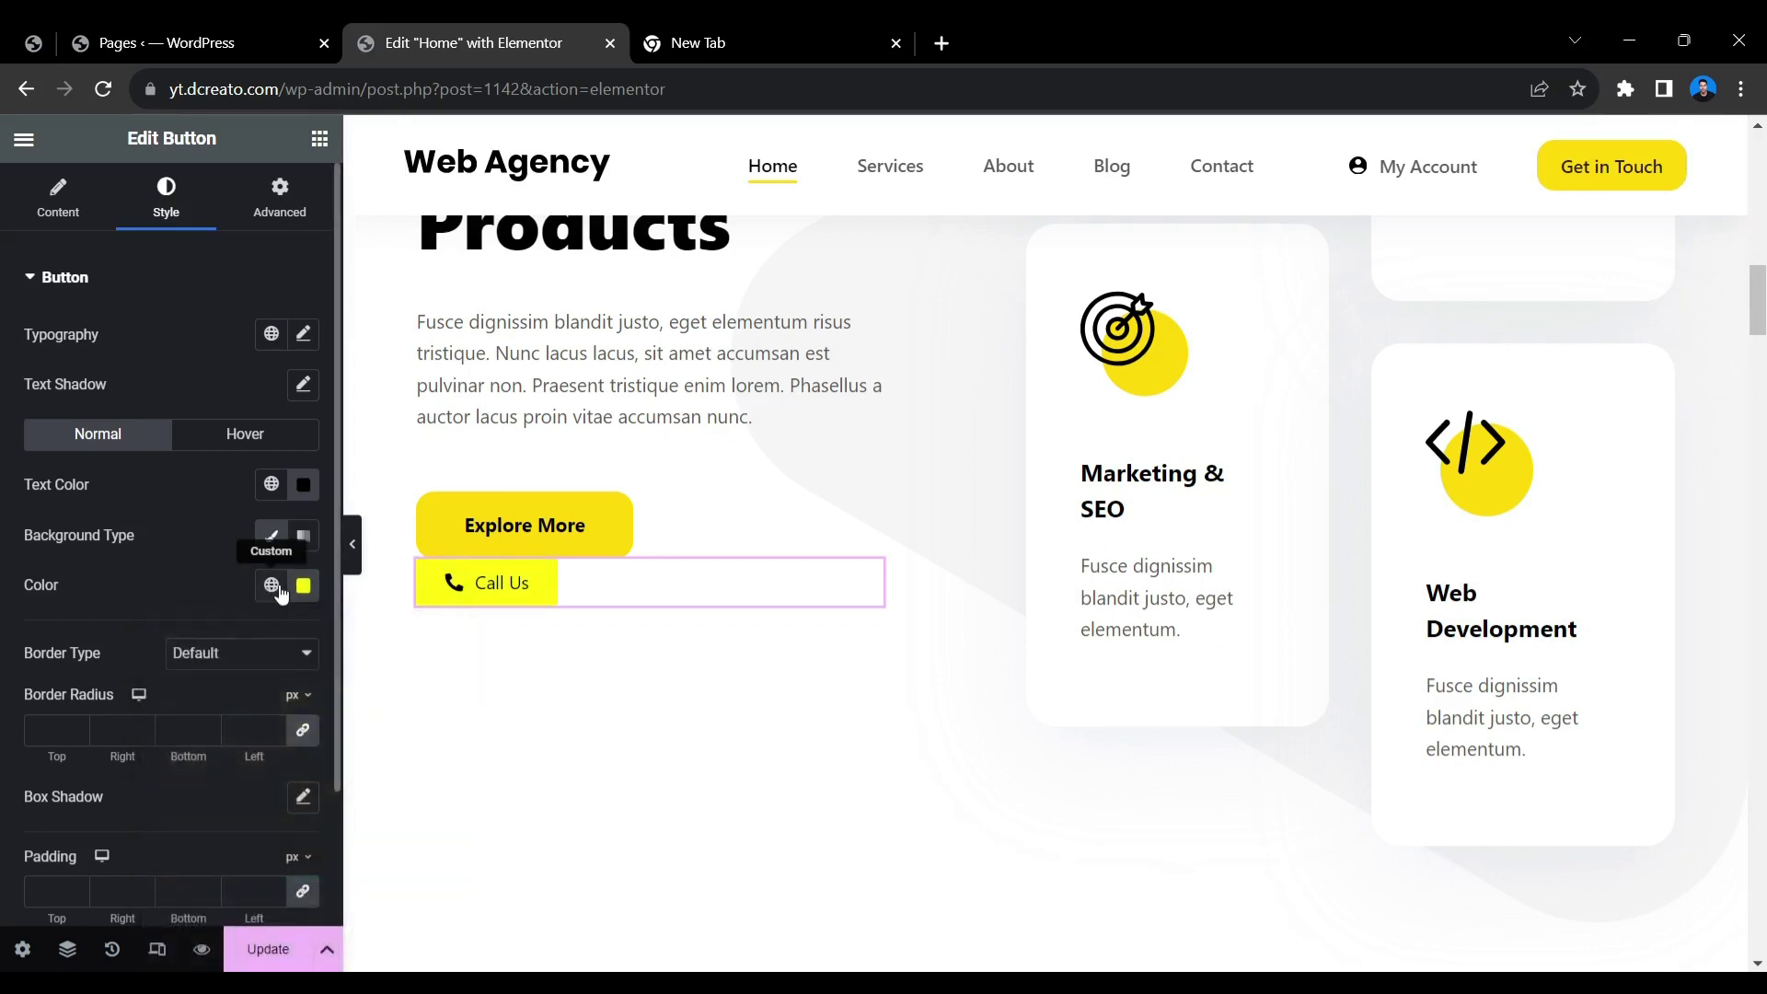
Step: Apply the theme's yellow global color to the Call Us button's background
click(271, 585)
click(81, 471)
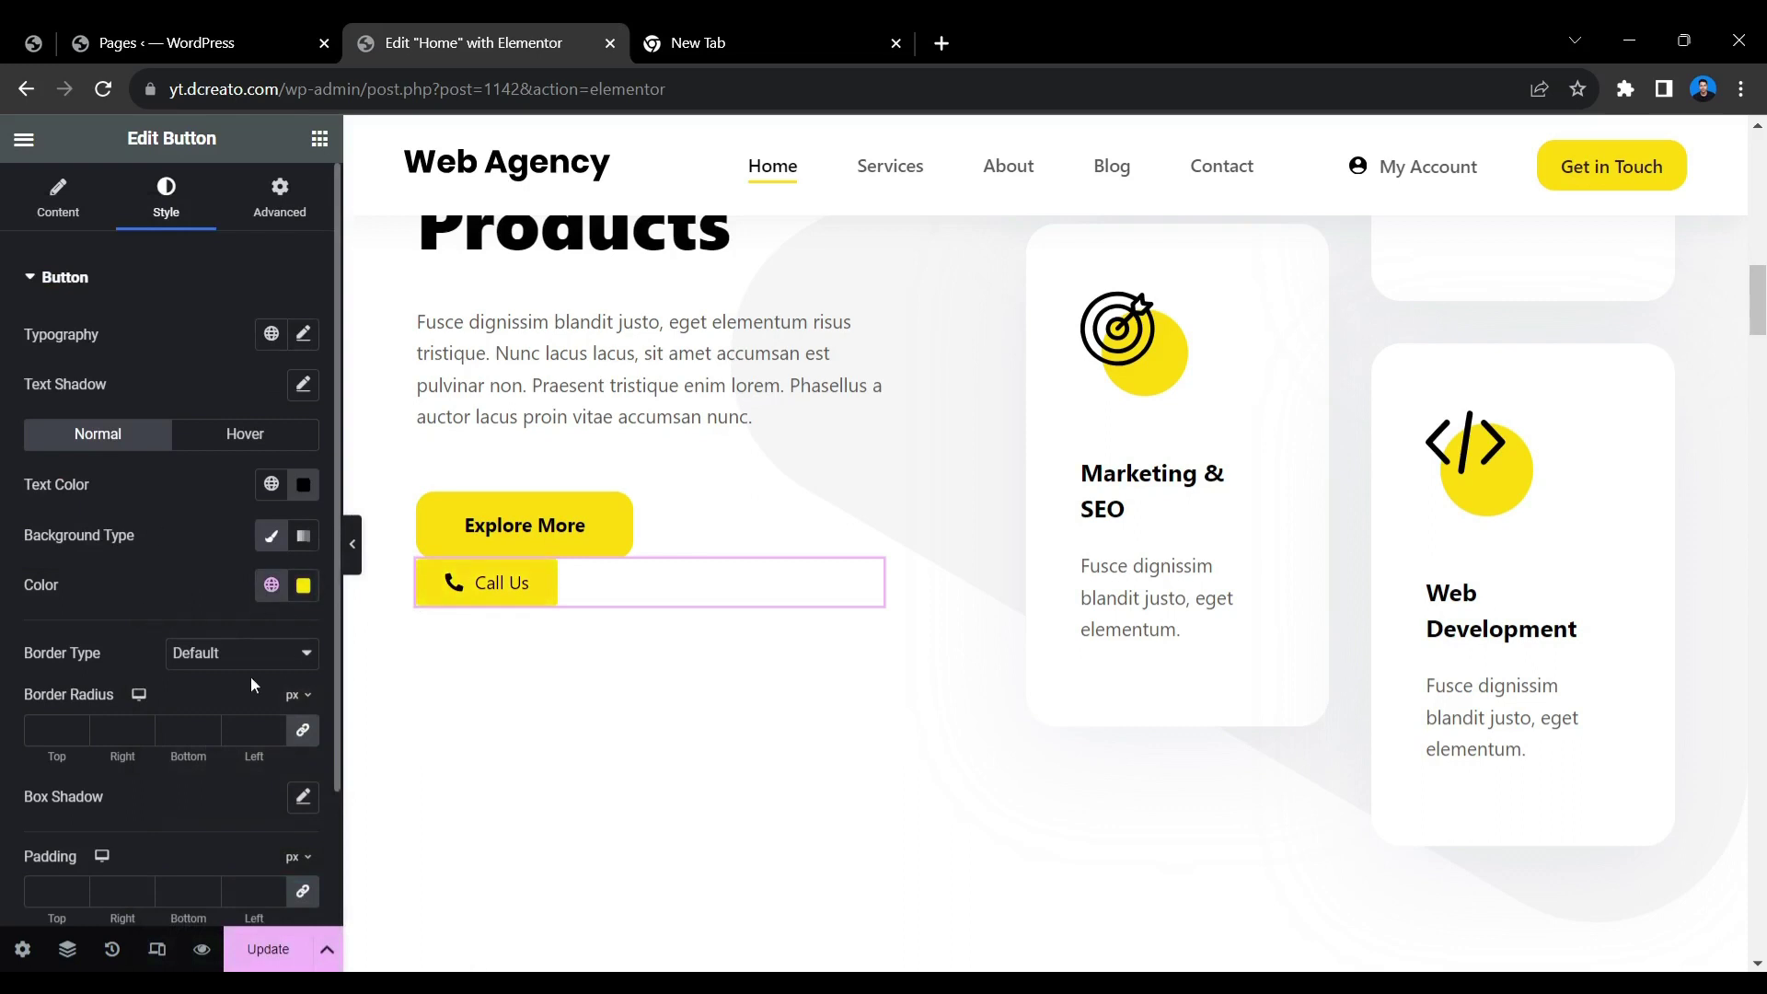
Step: Set the Call Us button's typography to the Poppins font family with weight 600 (Semi Bold)
click(303, 337)
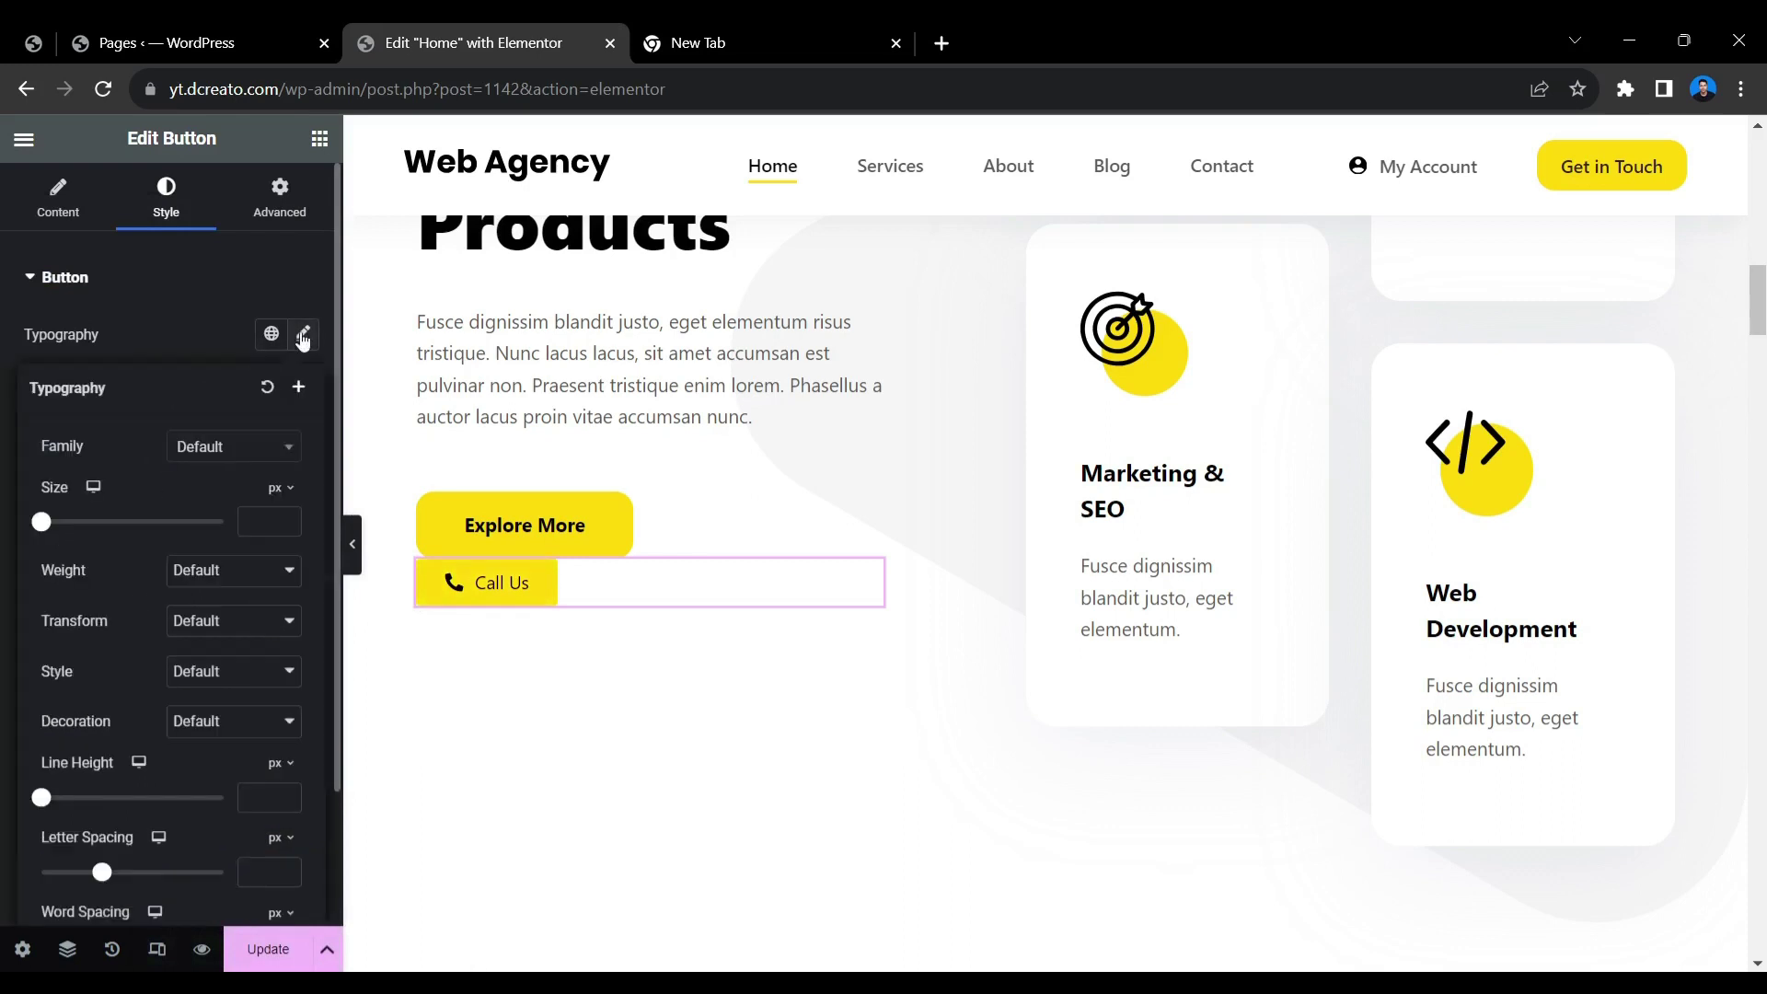
click(213, 454)
text(pop)
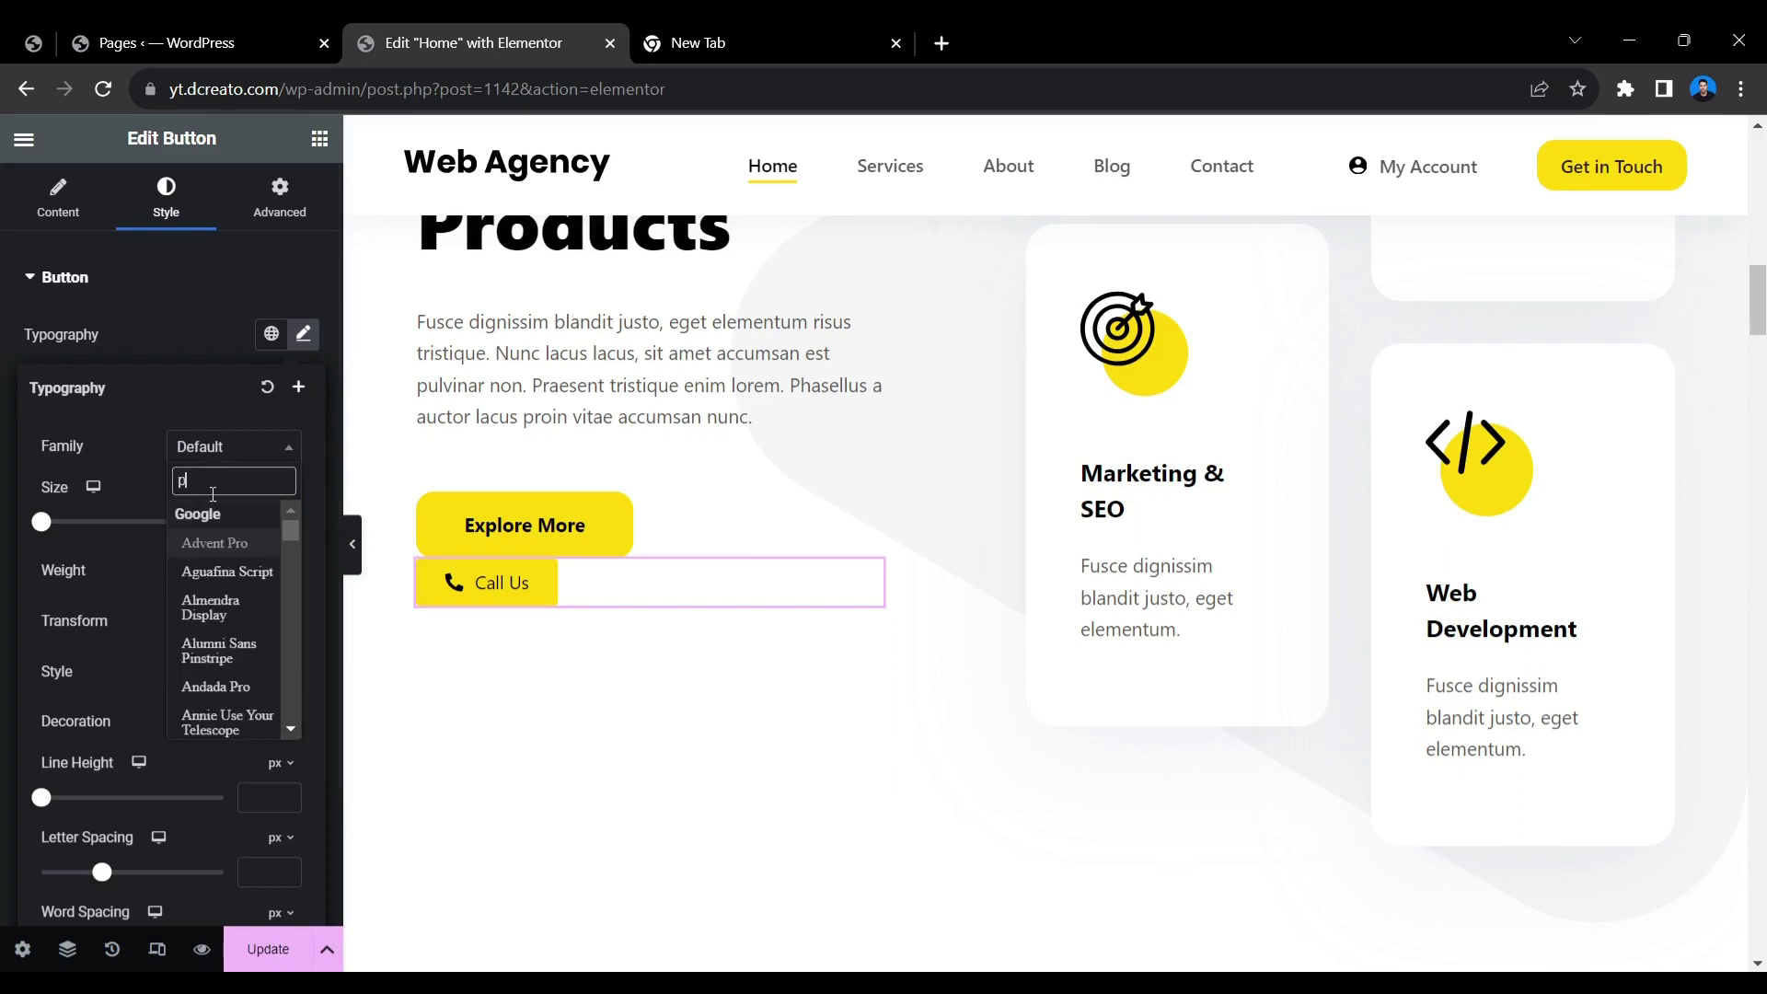
click(228, 627)
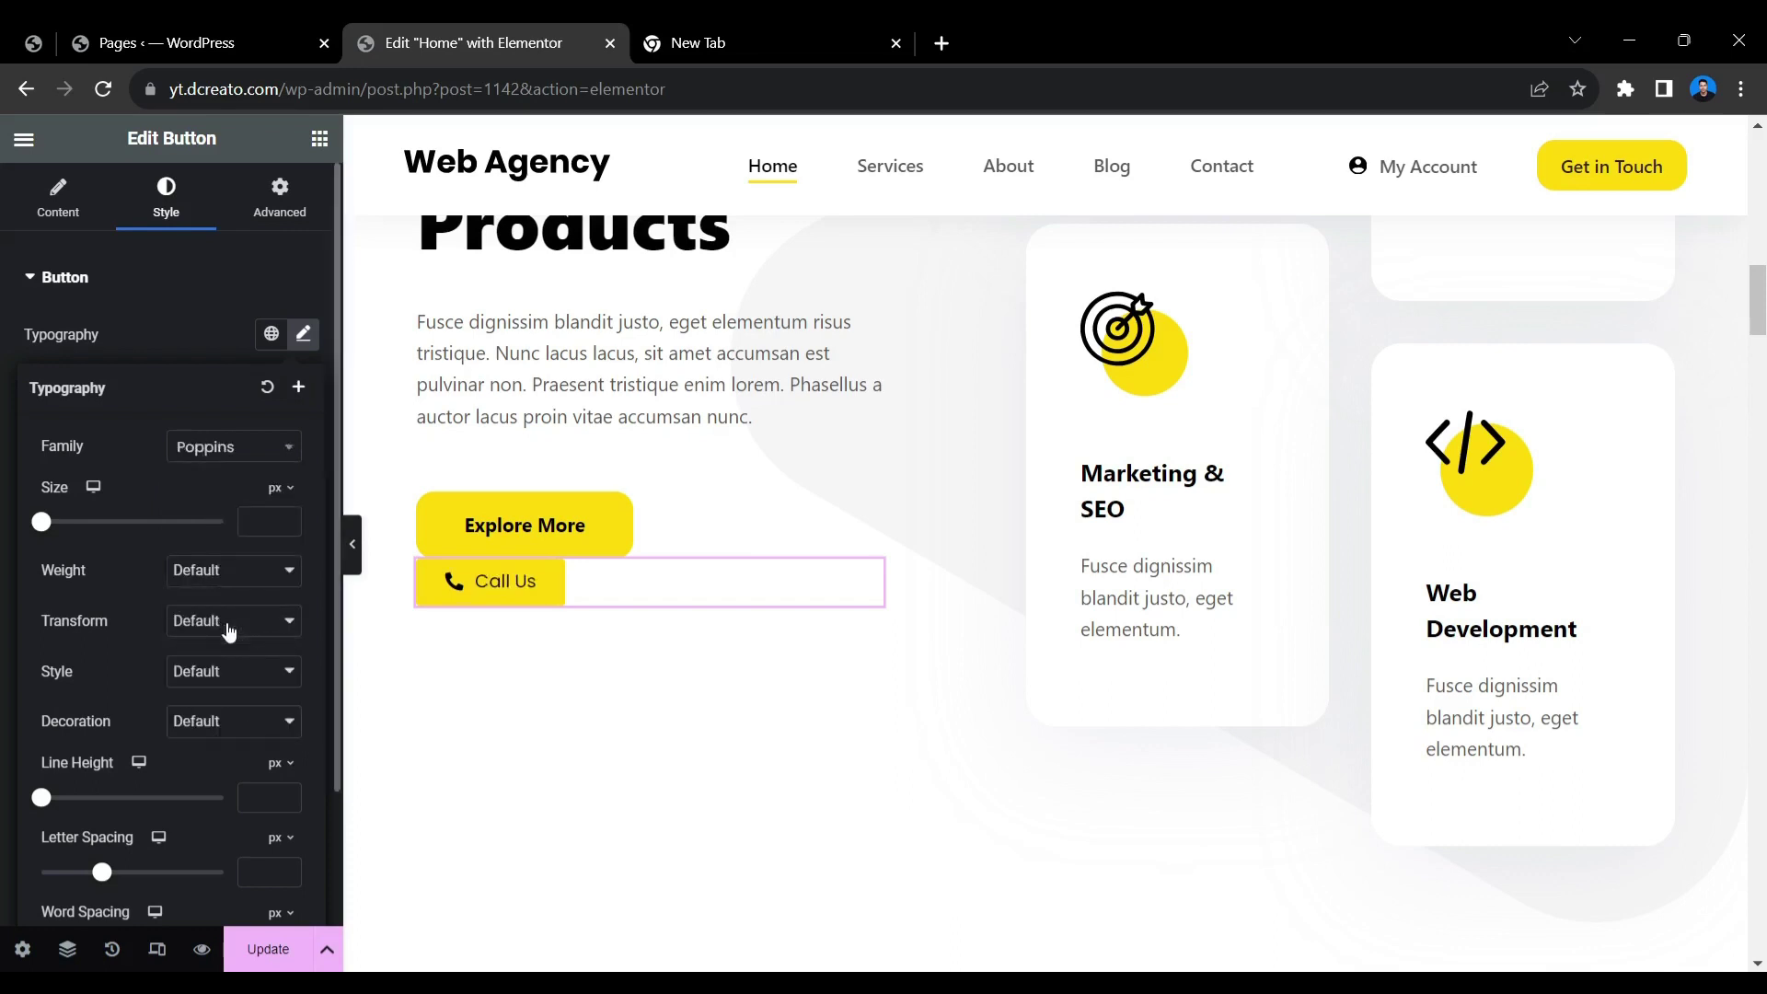
click(226, 571)
click(213, 686)
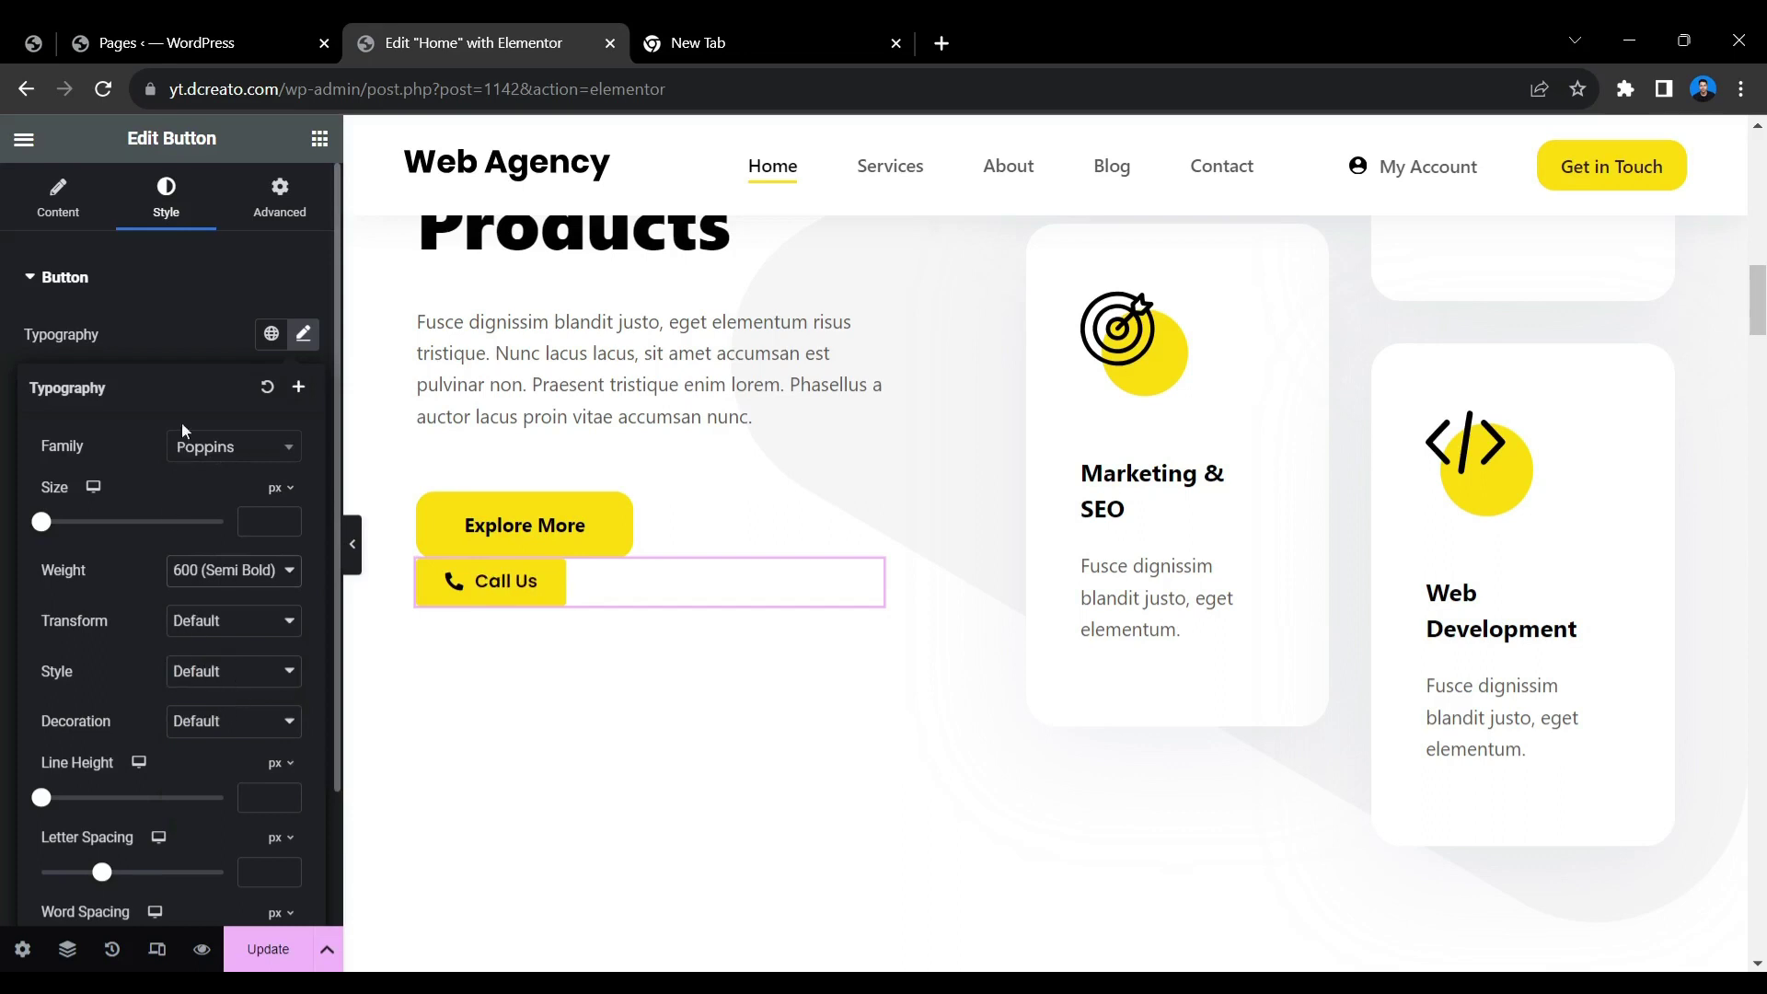
click(213, 329)
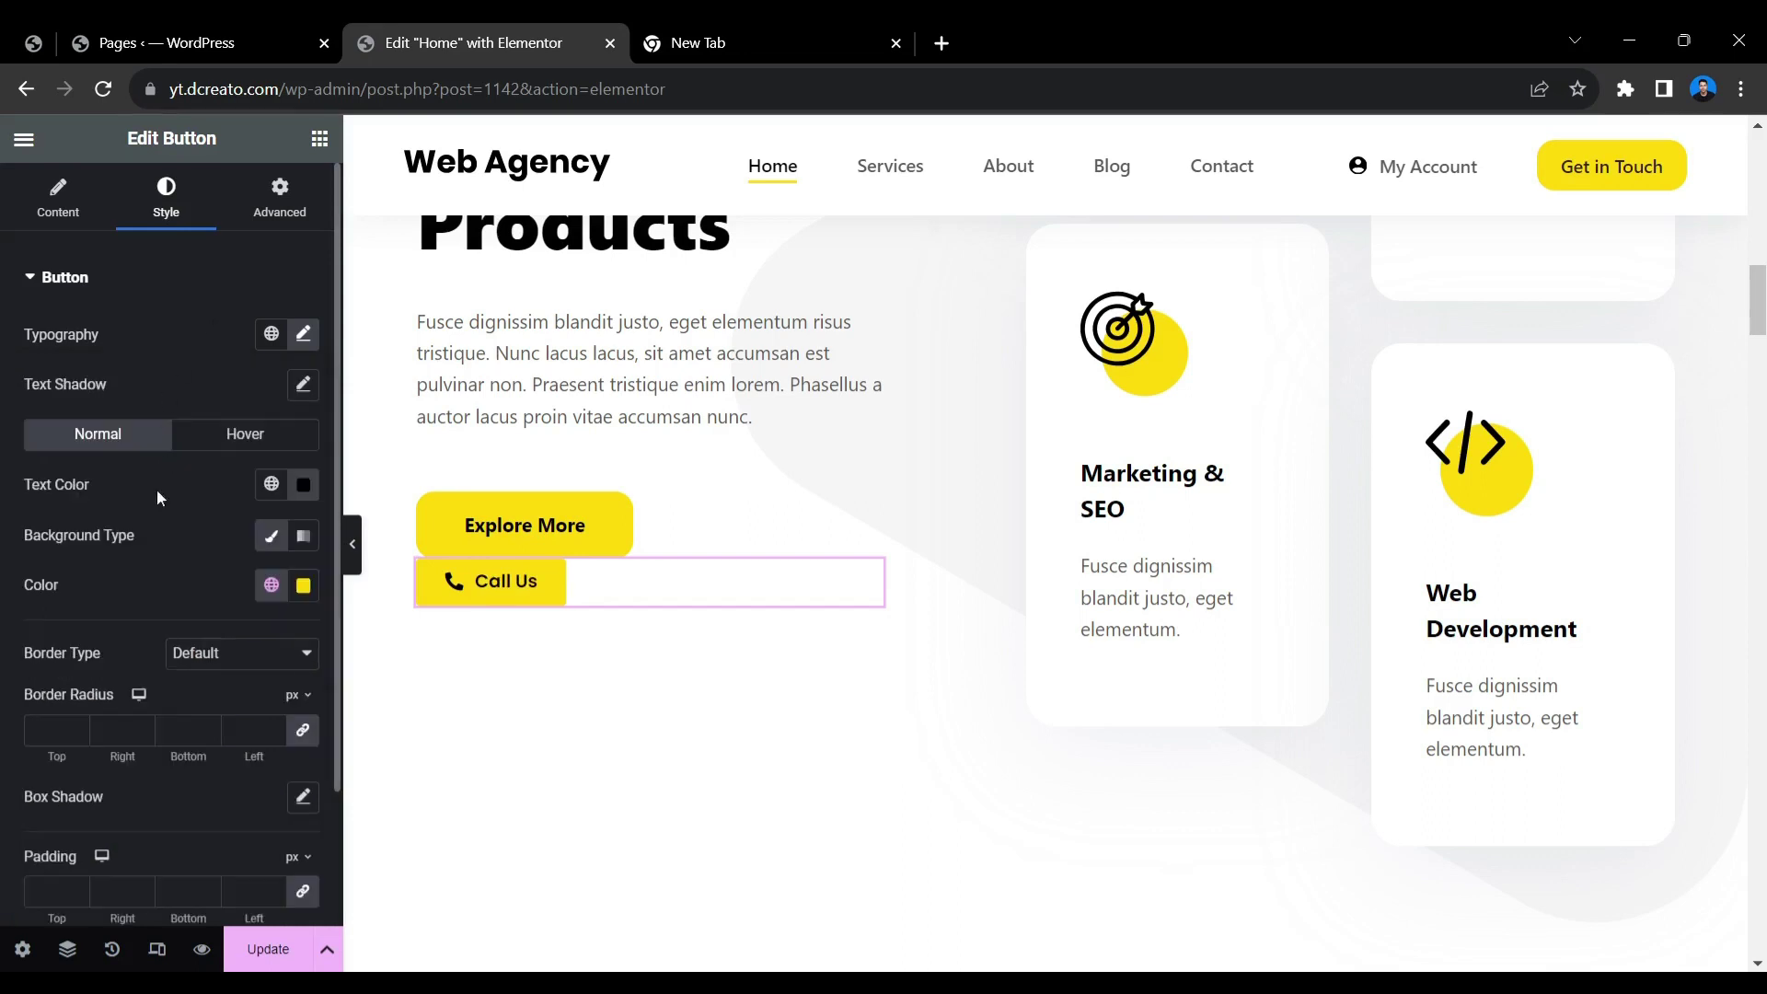
Step: Round all corners of the Call Us button with a 5 px border radius
click(51, 736)
text(5)
click(862, 582)
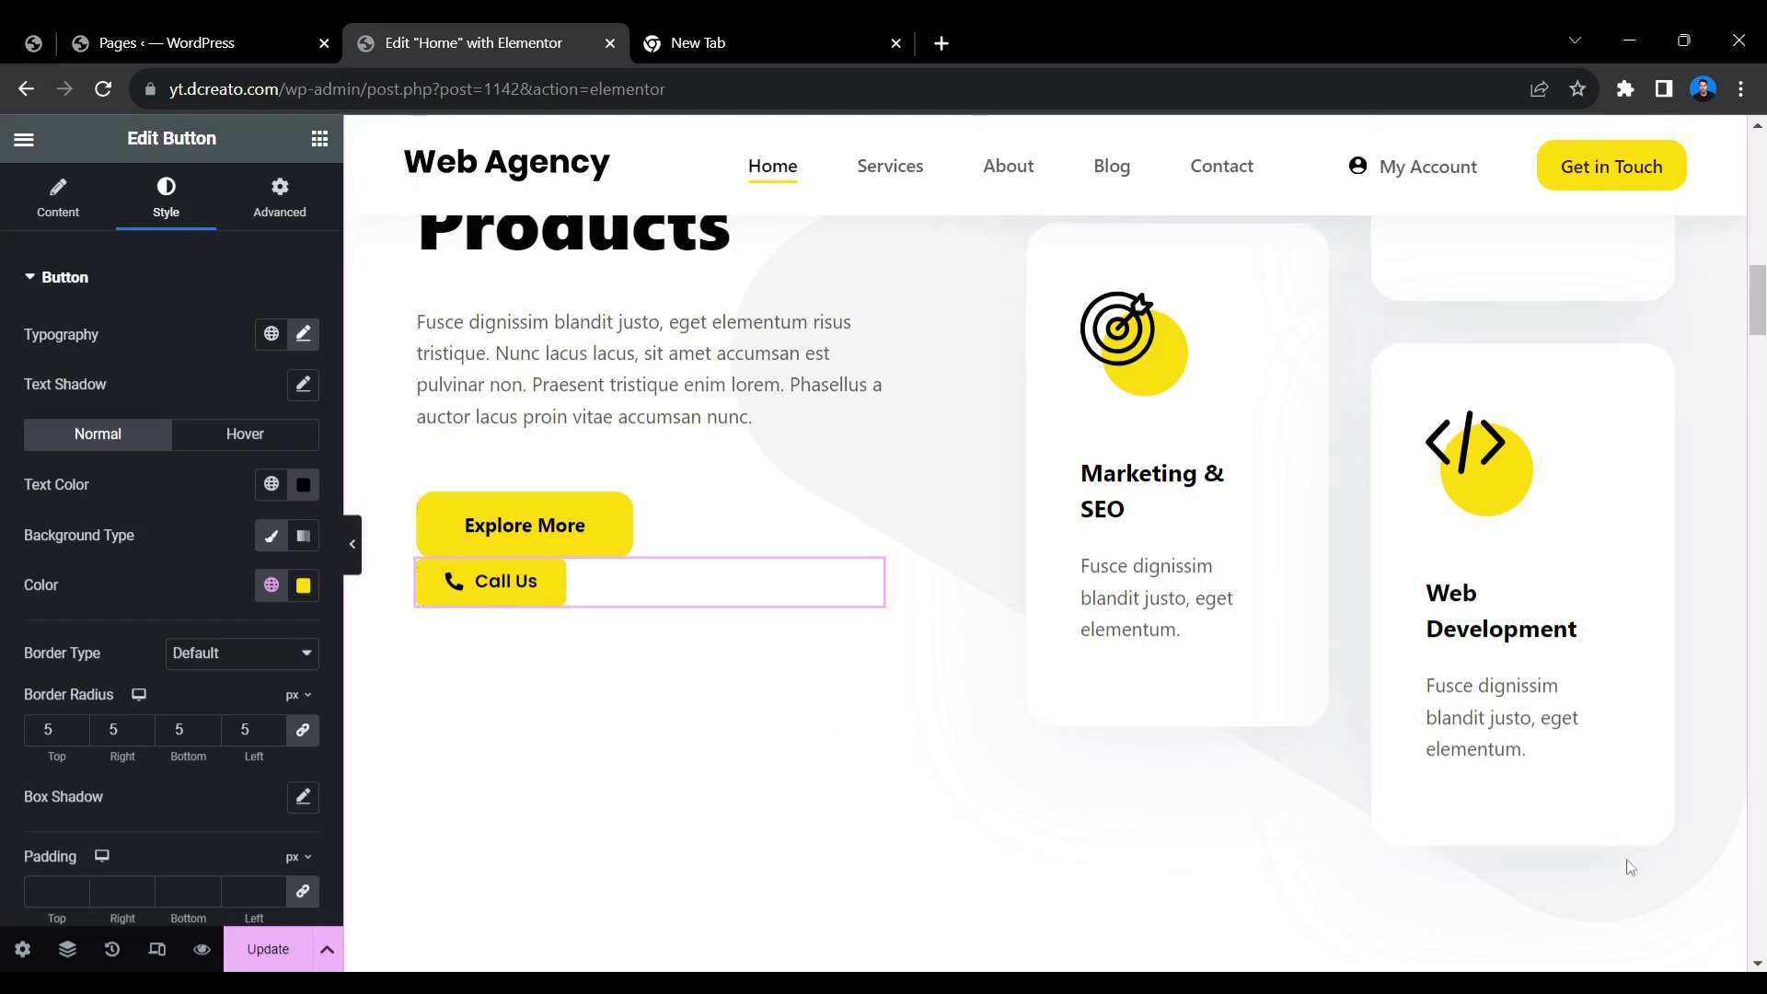
scroll(1203, 868, down, 3)
scroll(920, 736, up, 7)
scroll(719, 802, down, 4)
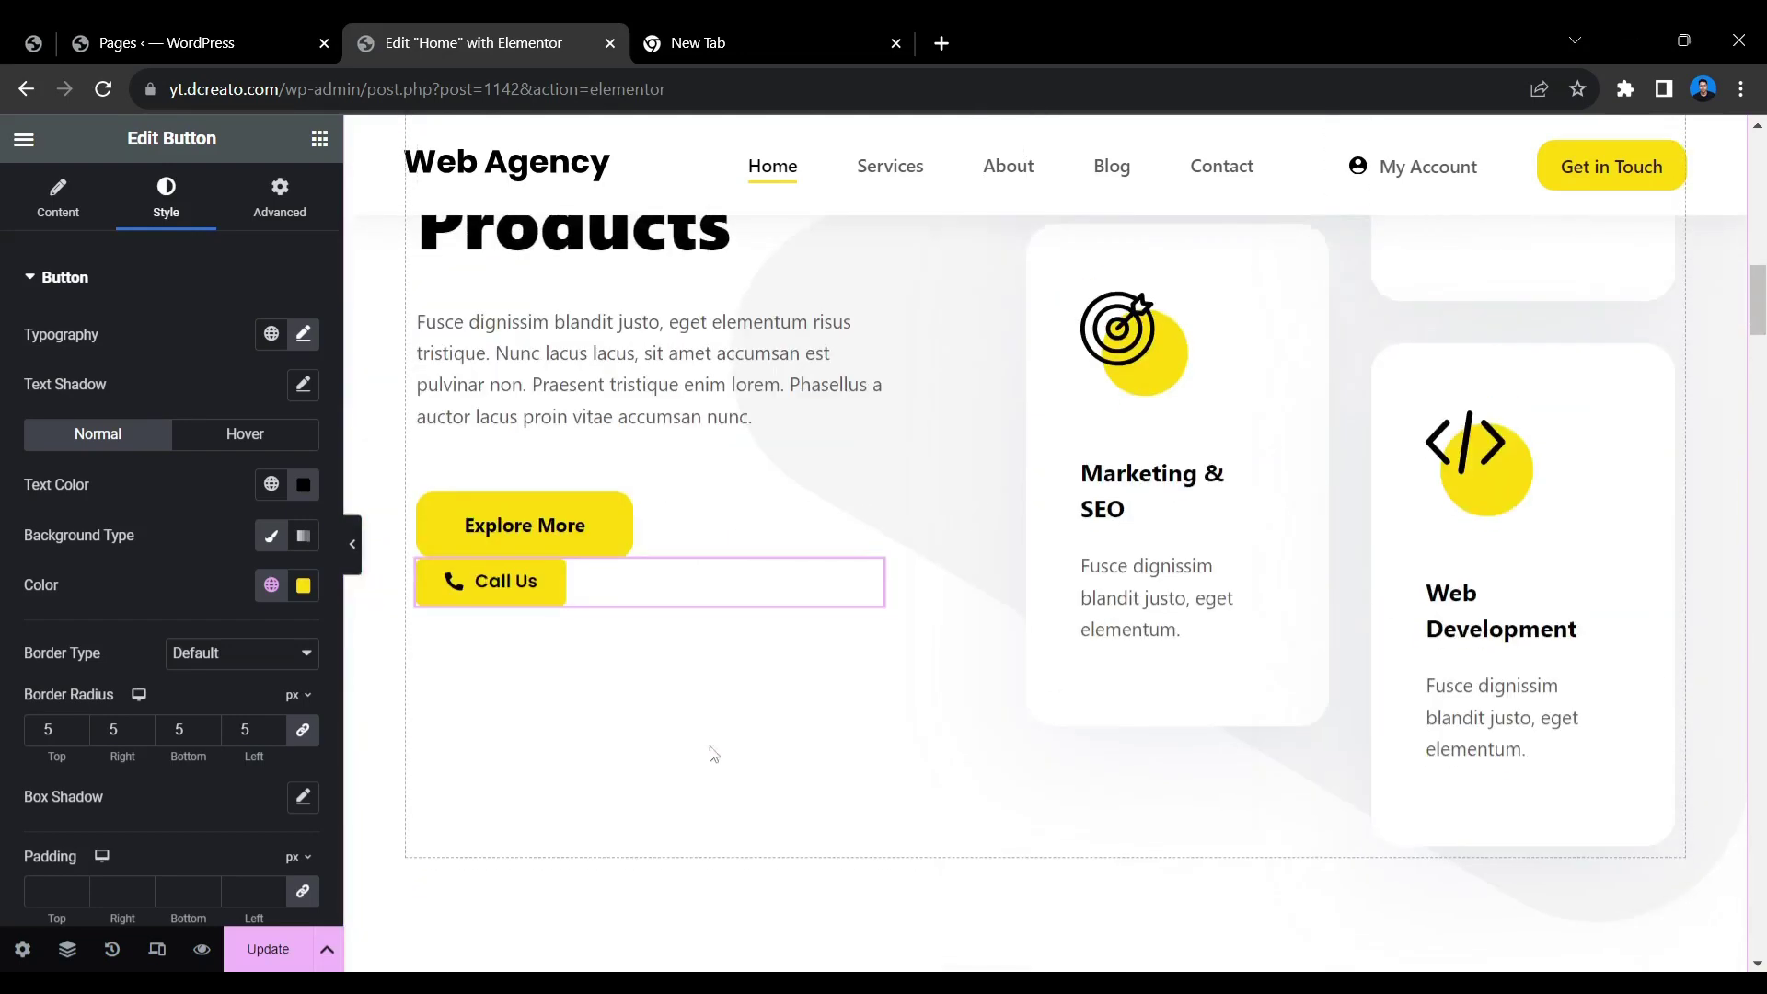
Step: Set the Call Us button's layout position to Fixed
click(280, 195)
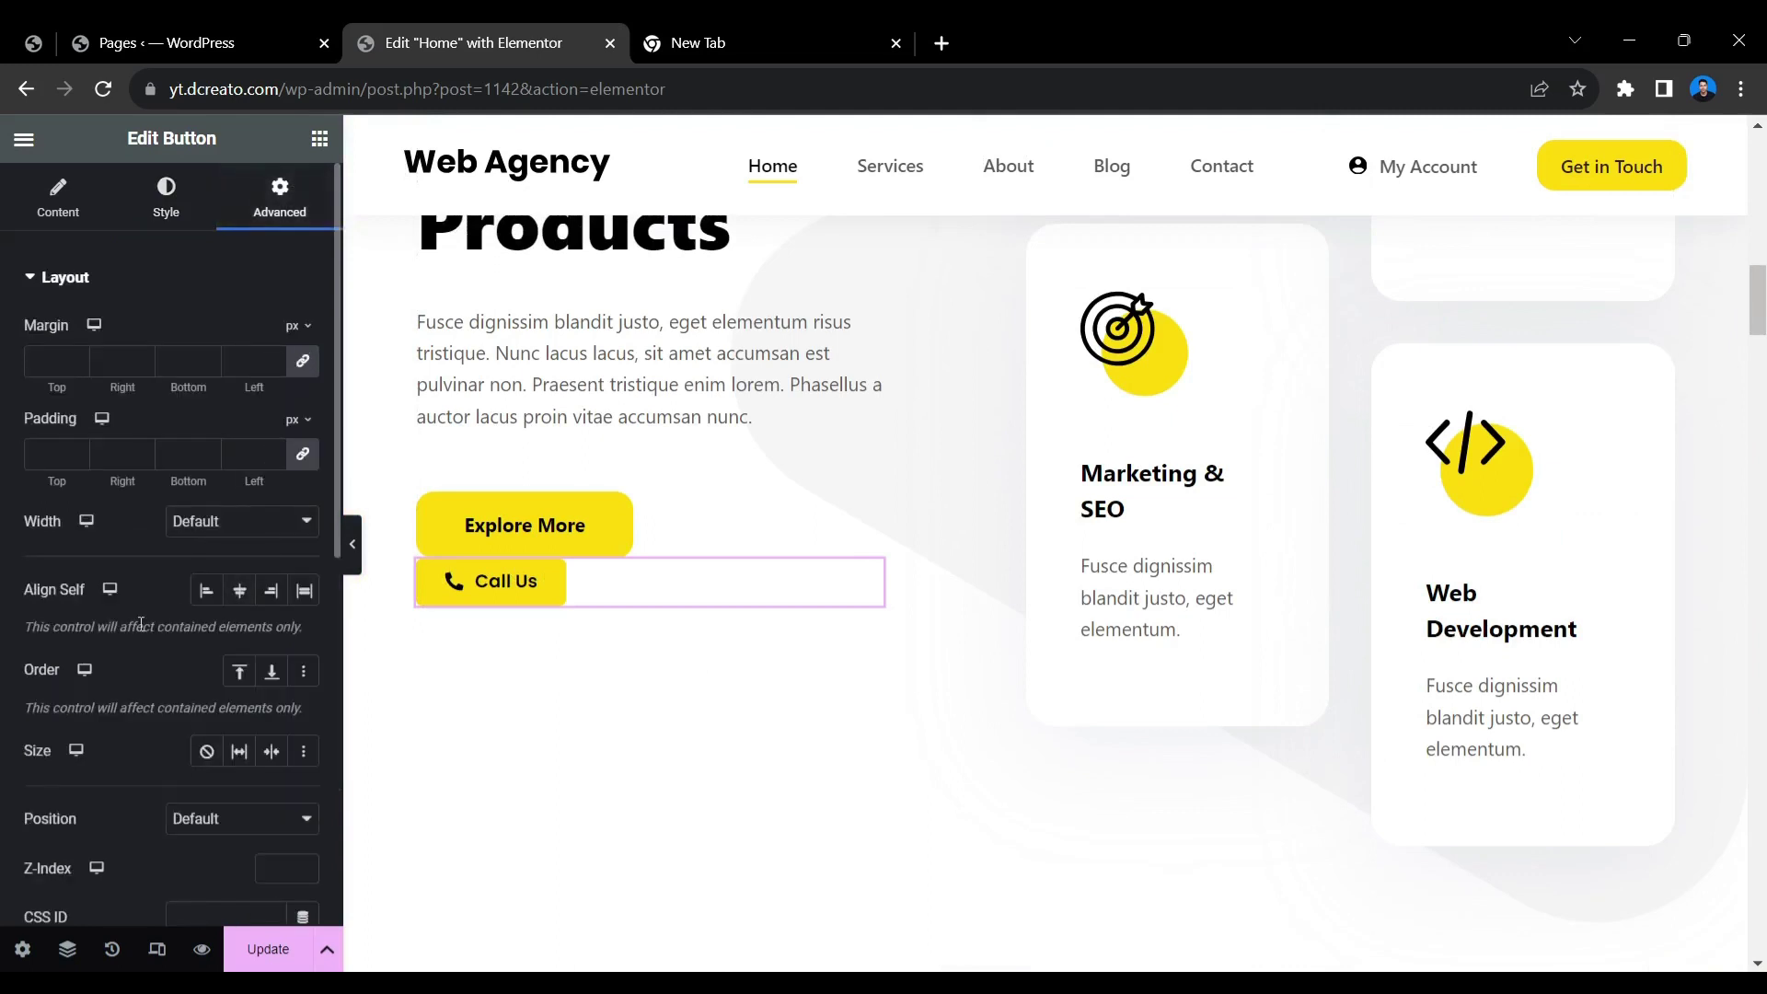
scroll(140, 626, down, 4)
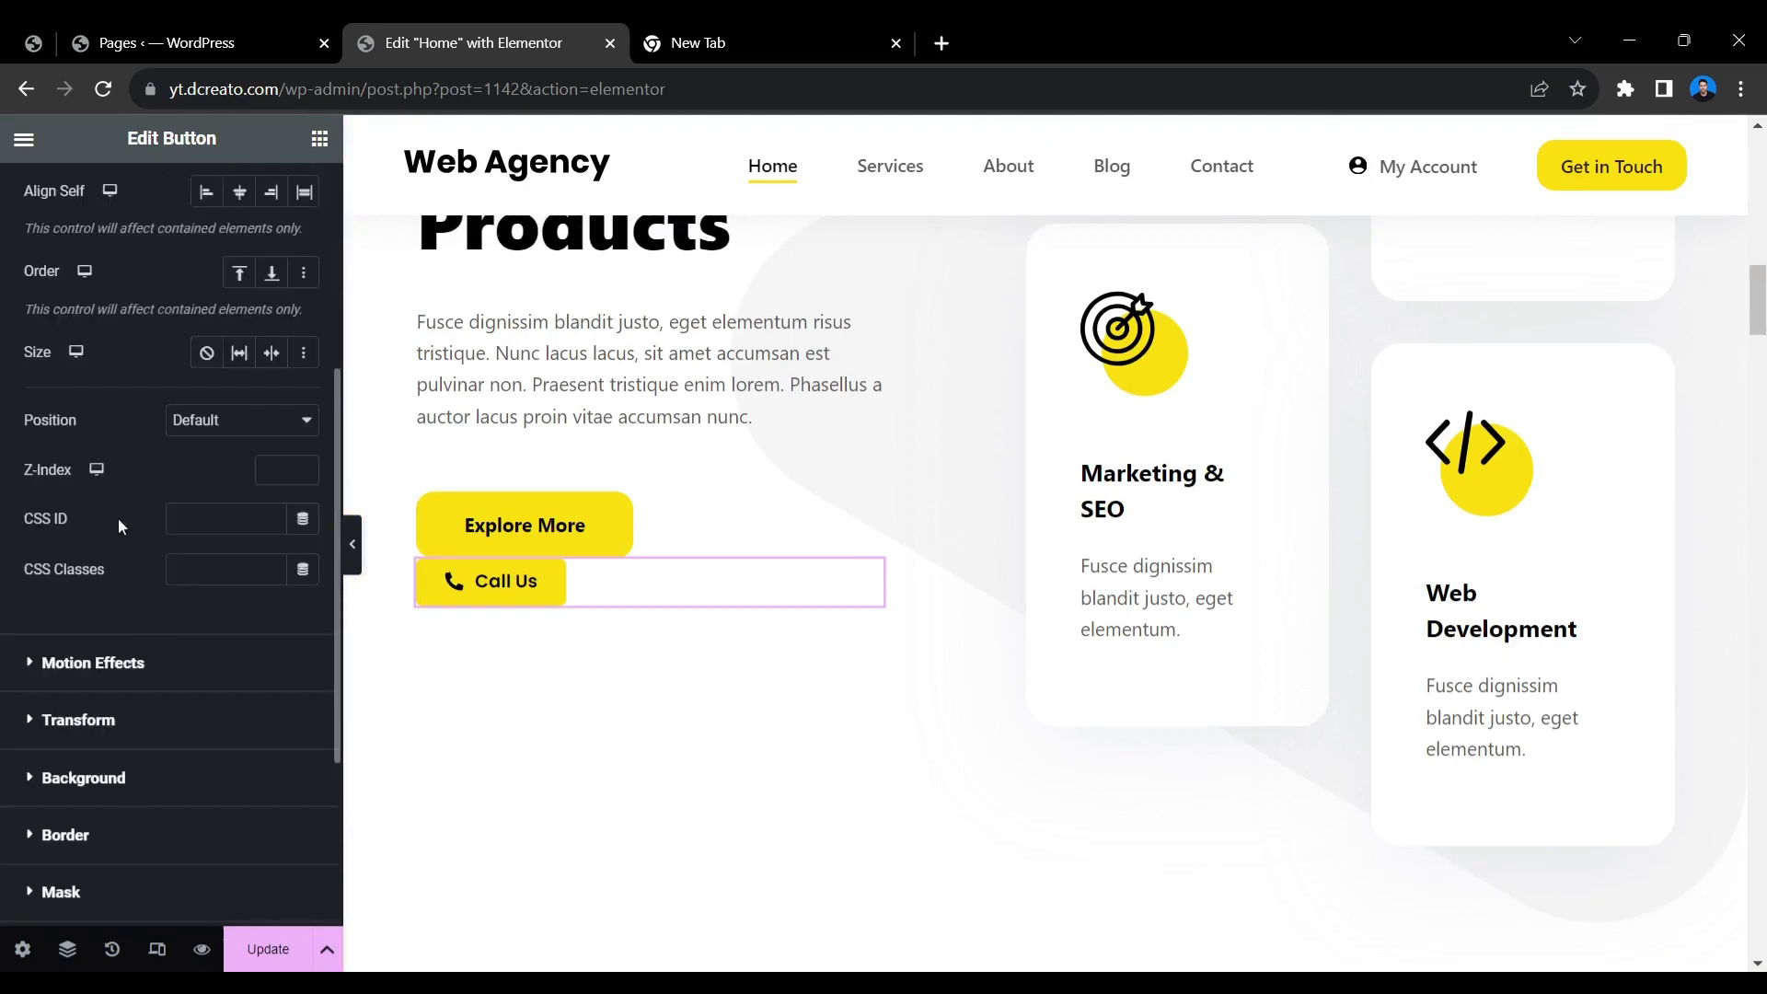
click(198, 423)
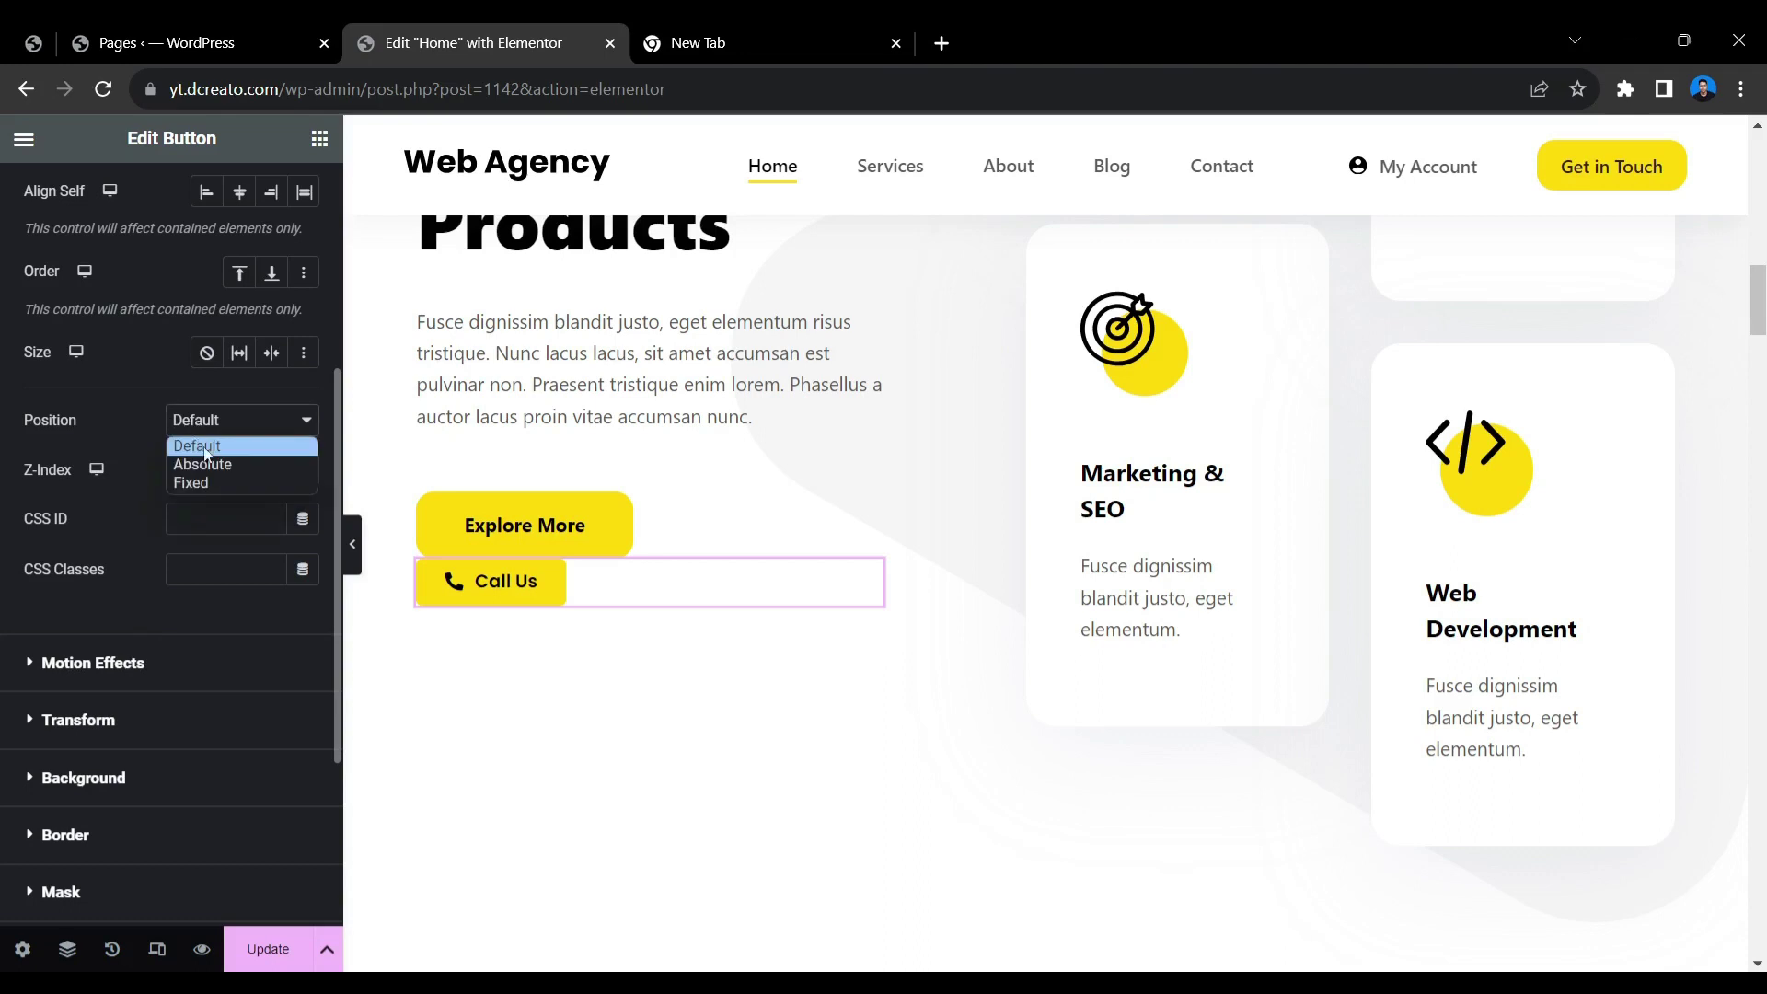
click(203, 482)
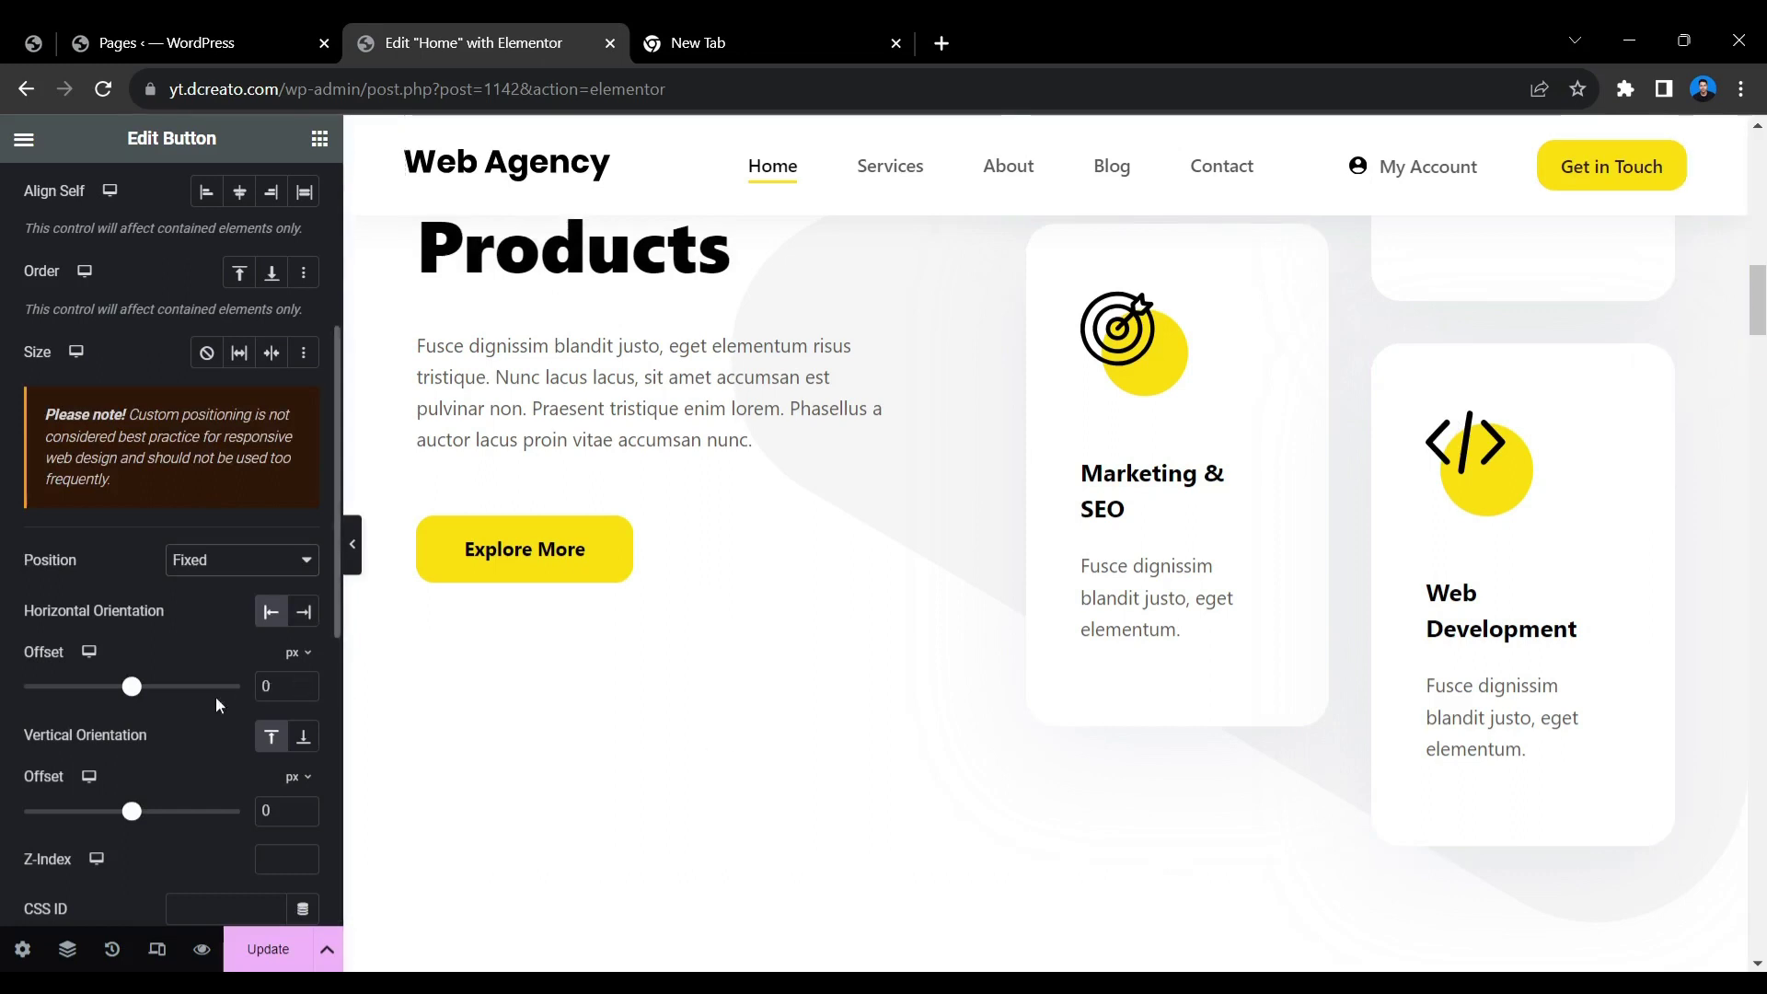
Step: Keep the Call Us button's position Fixed and set its horizontal offset to 1000 px and vertical offset to 663 px
drag(137, 692, 177, 712)
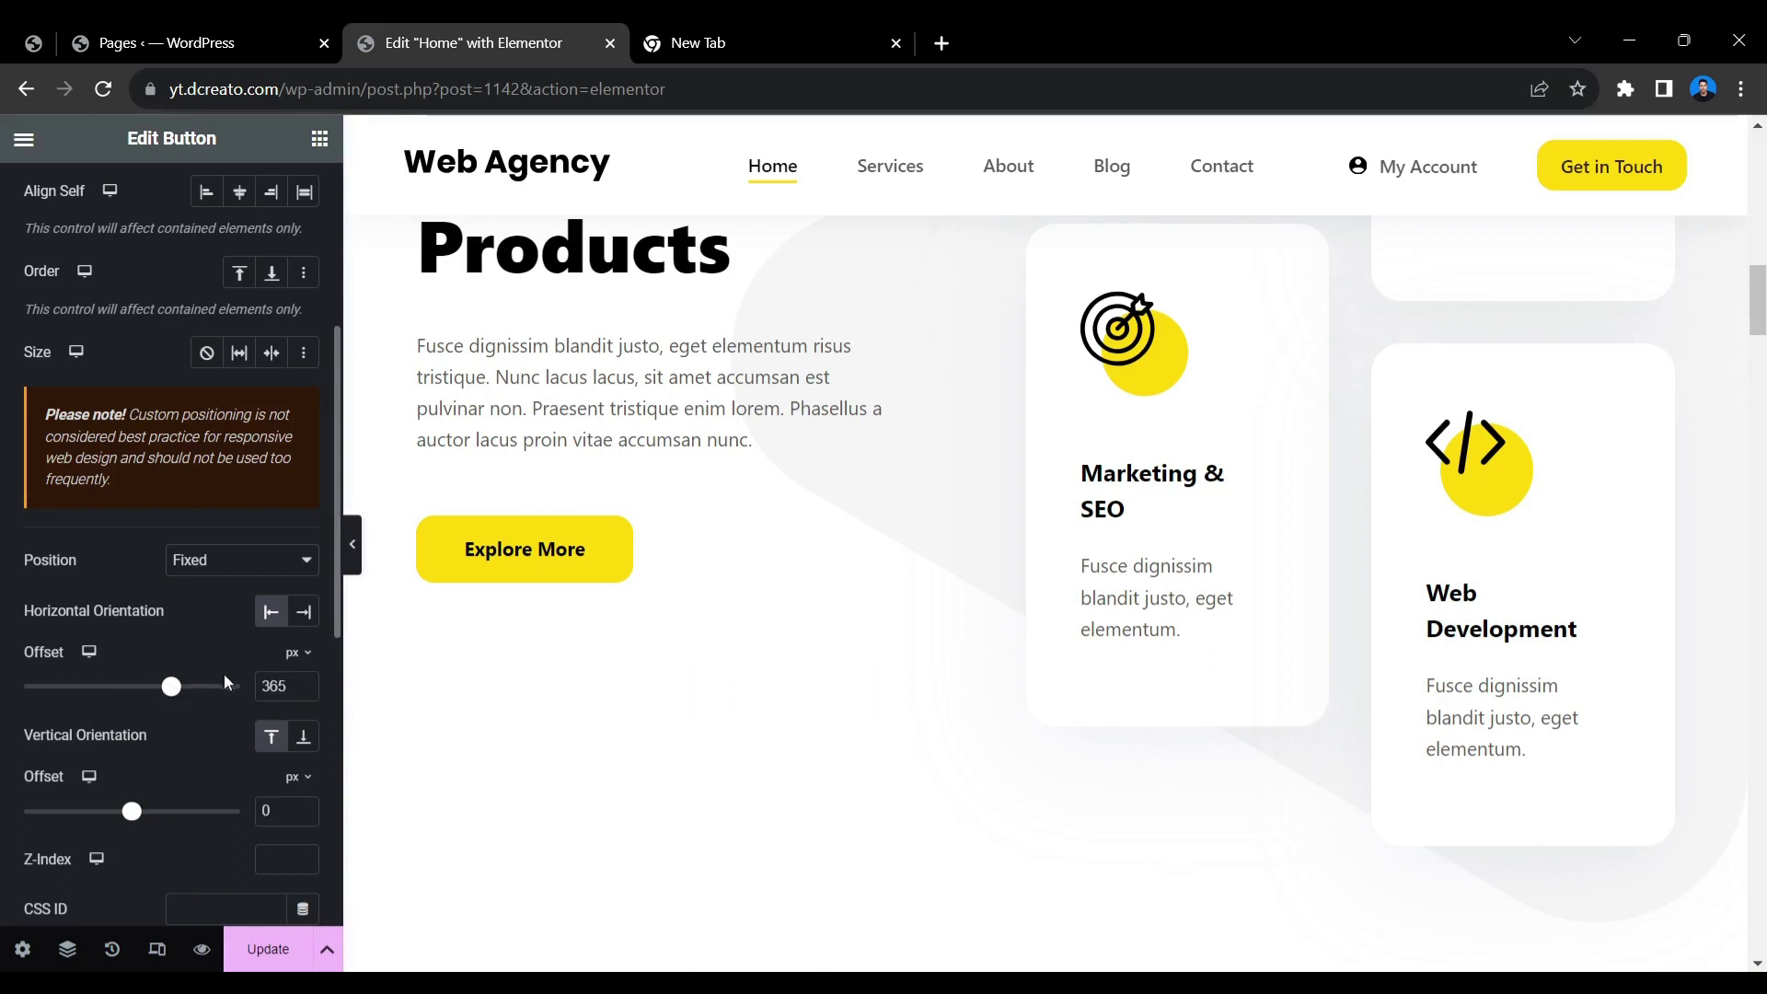
click(227, 563)
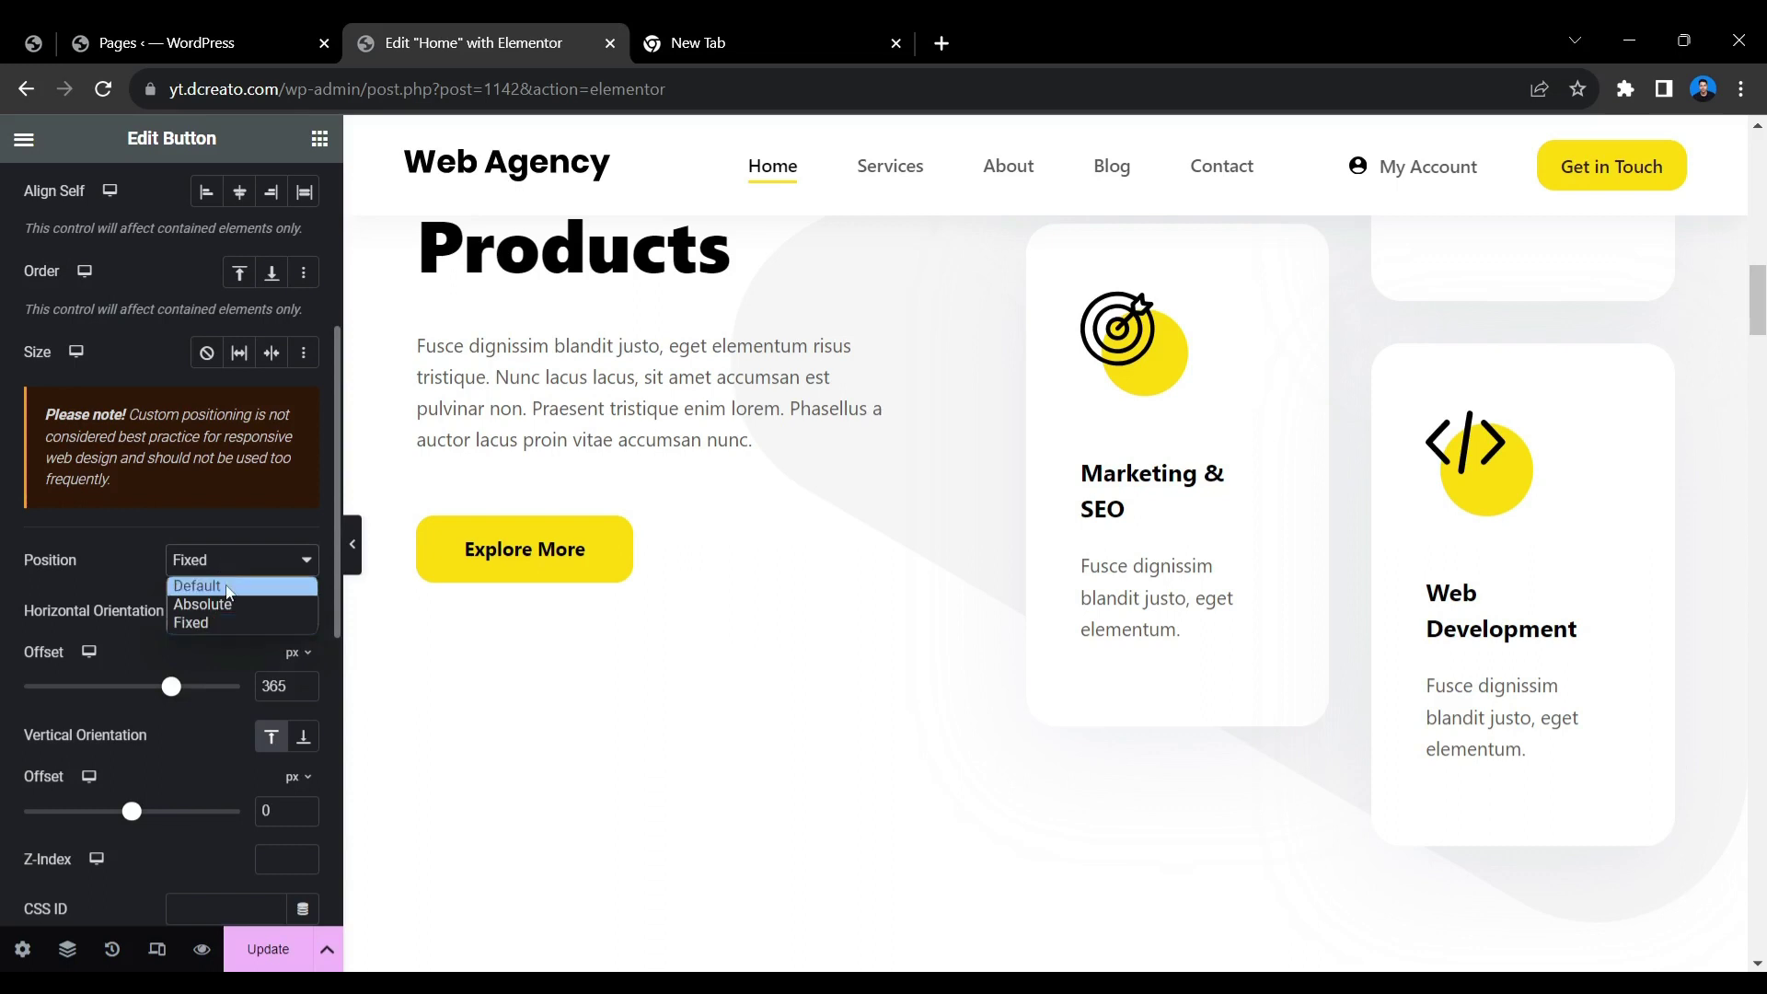
click(228, 585)
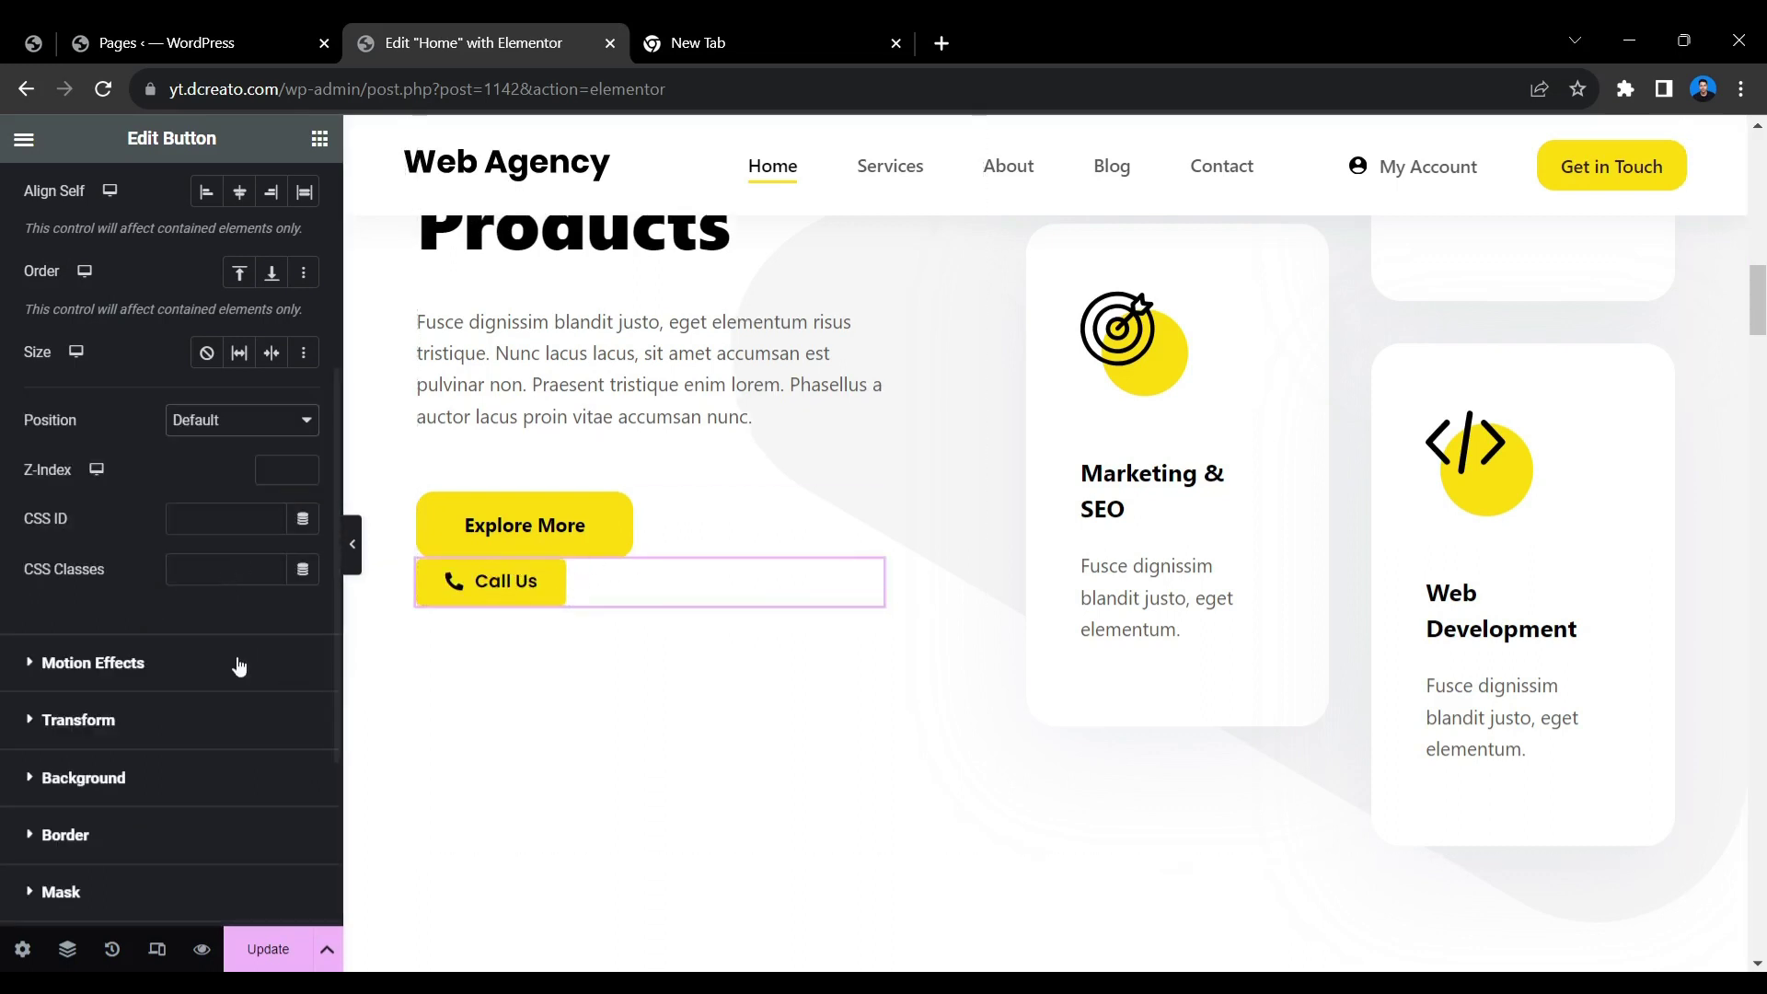
click(230, 420)
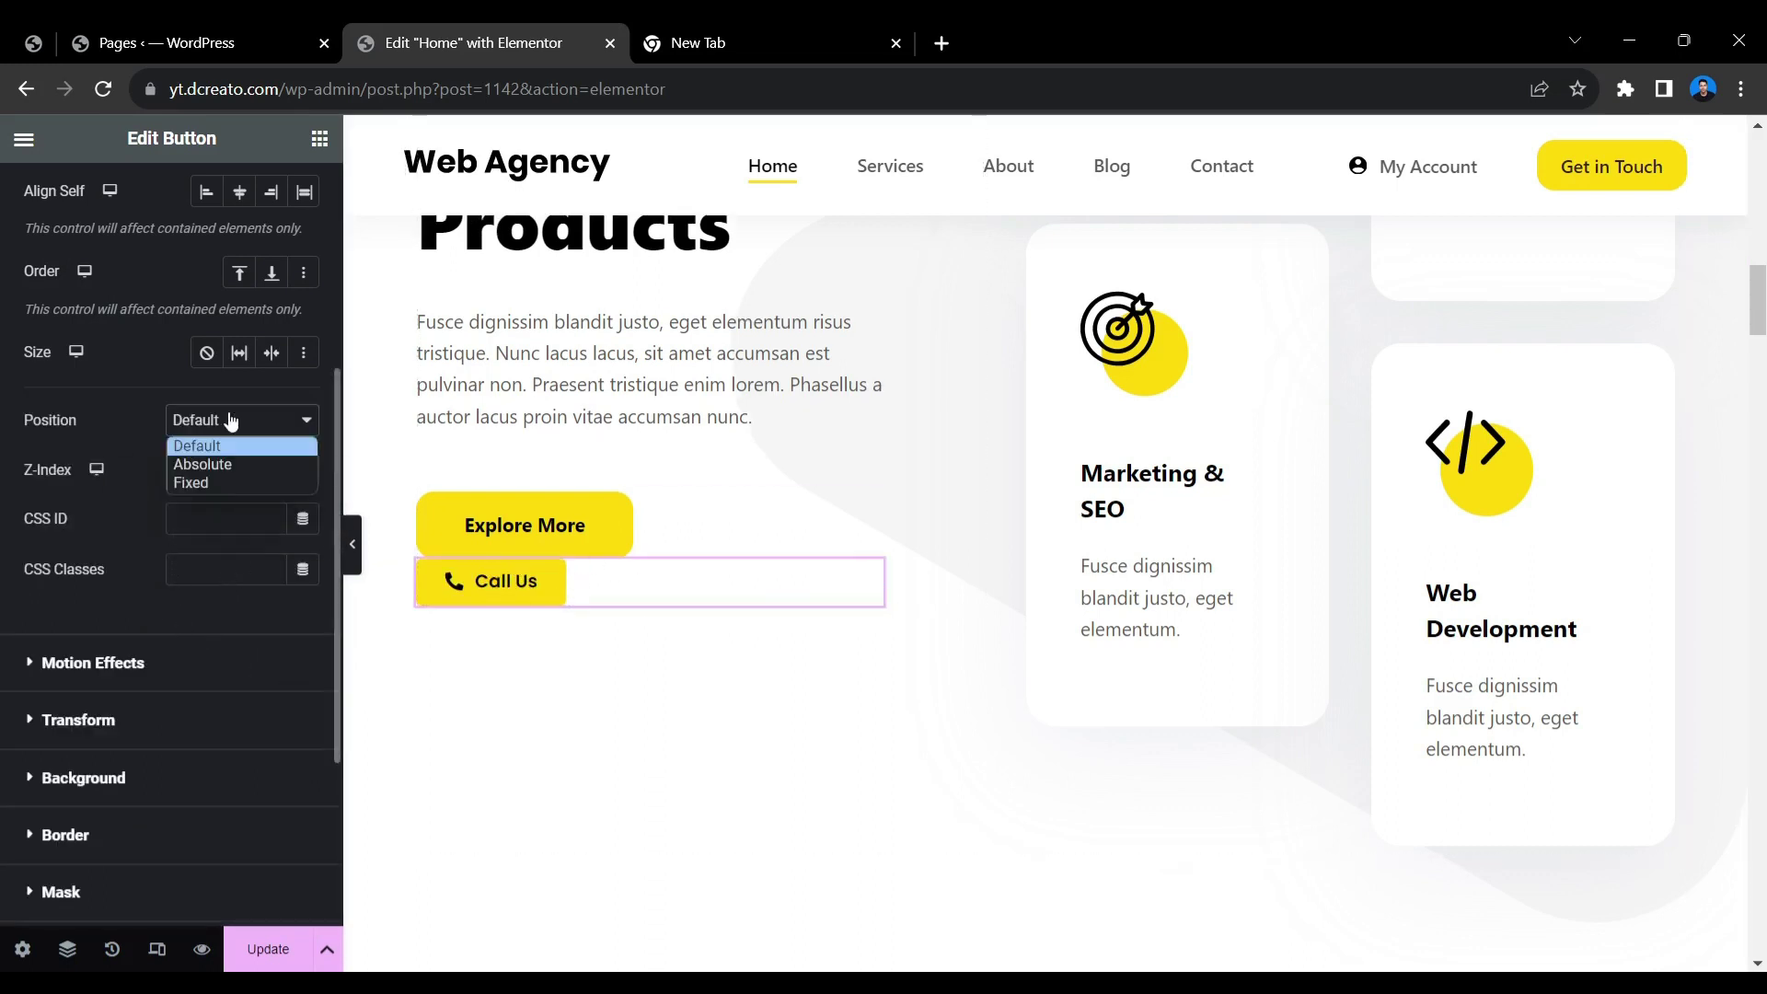
click(238, 484)
drag(133, 814, 178, 820)
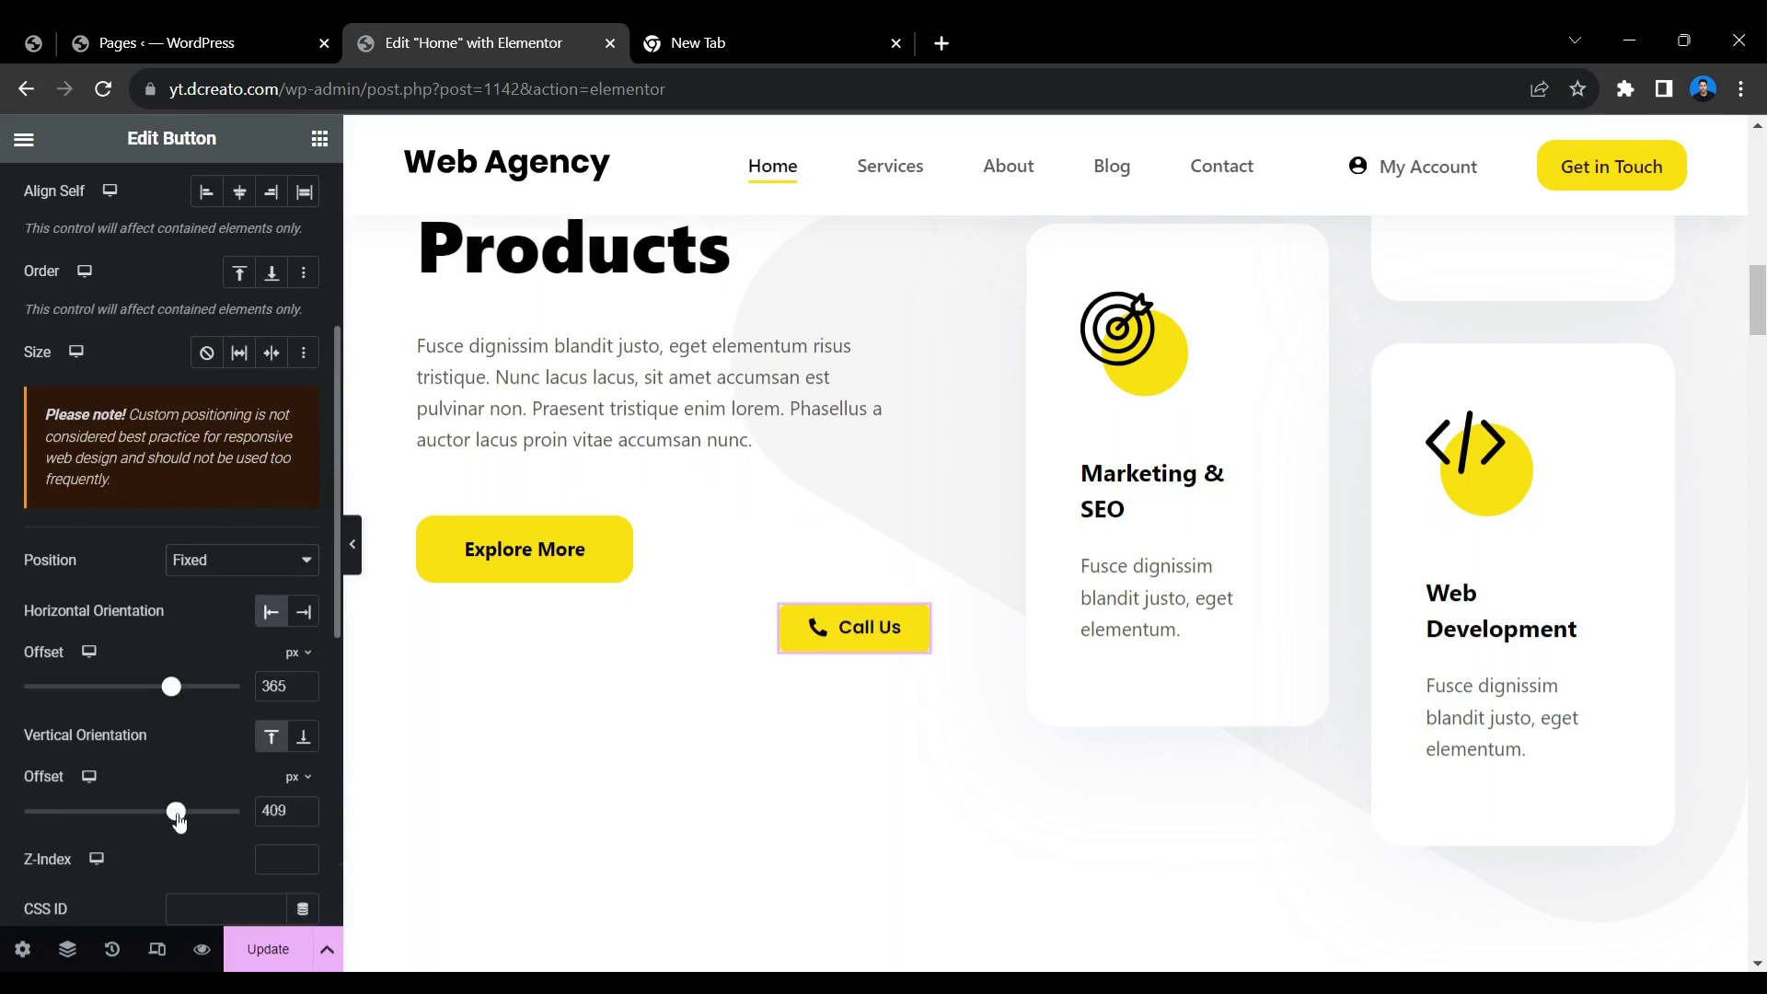
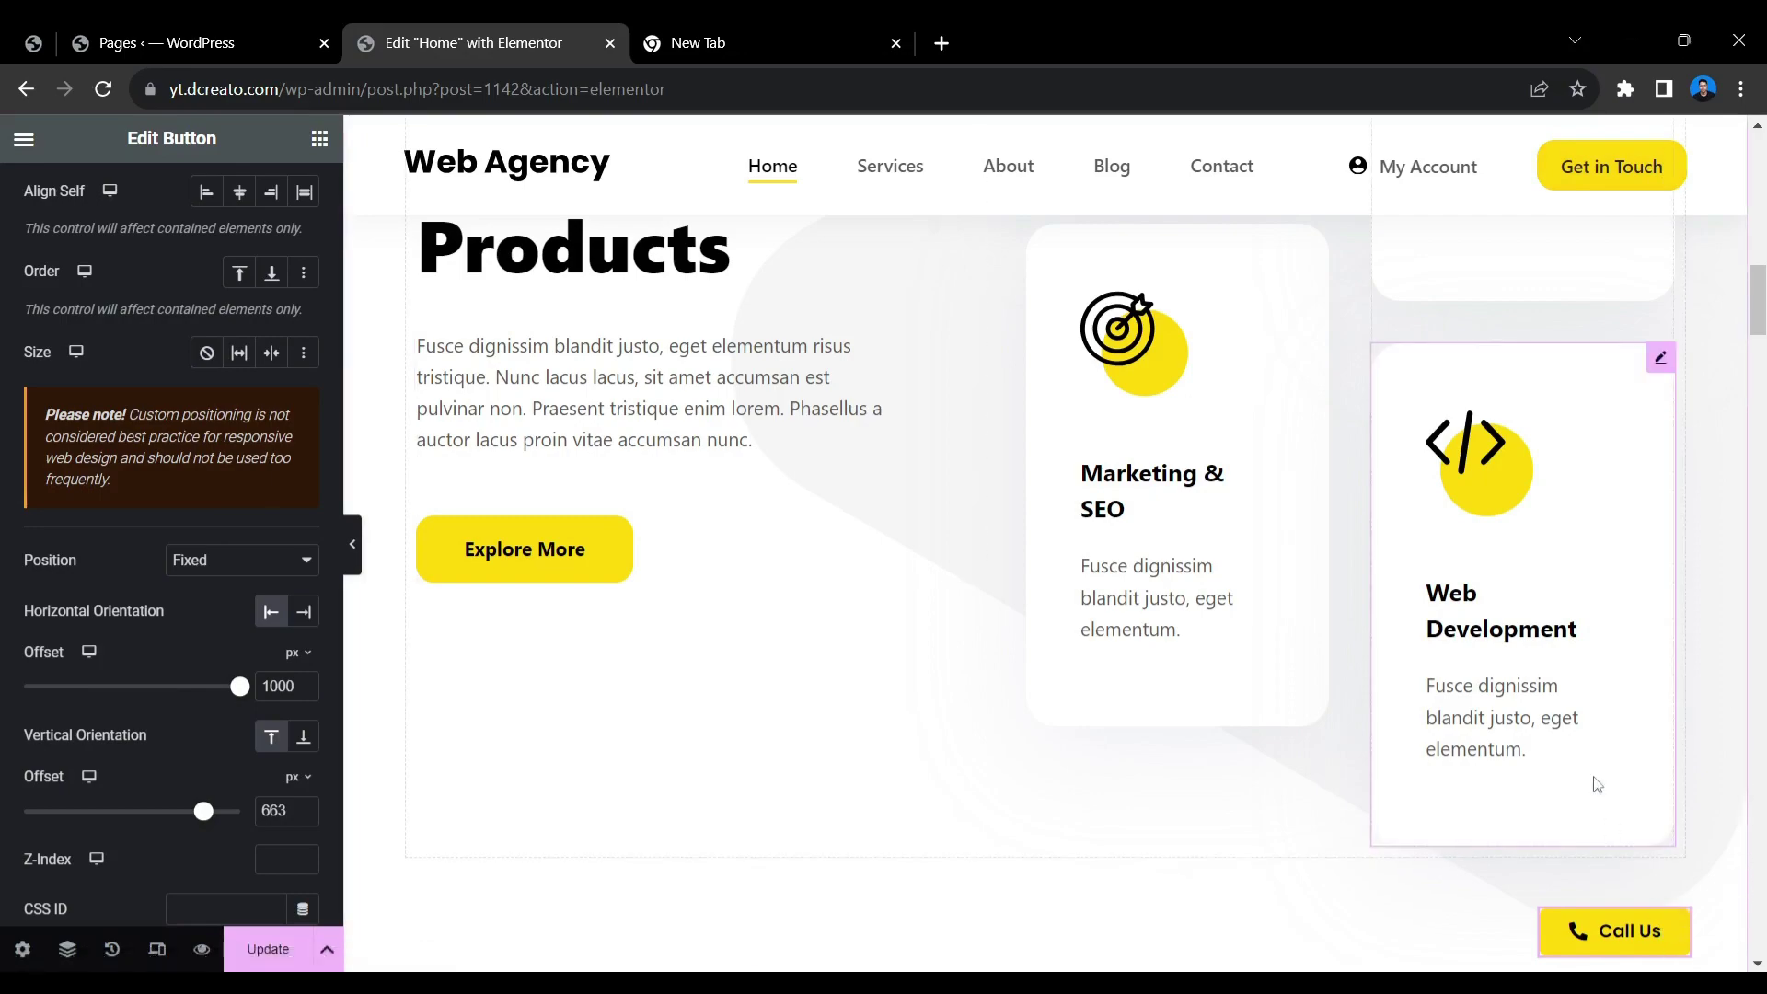
Step: Check the floating Call Us button's placement across different sections of the home page
scroll(1597, 784, up, 4)
scroll(1595, 783, down, 5)
scroll(1593, 778, up, 9)
scroll(1594, 778, down, 14)
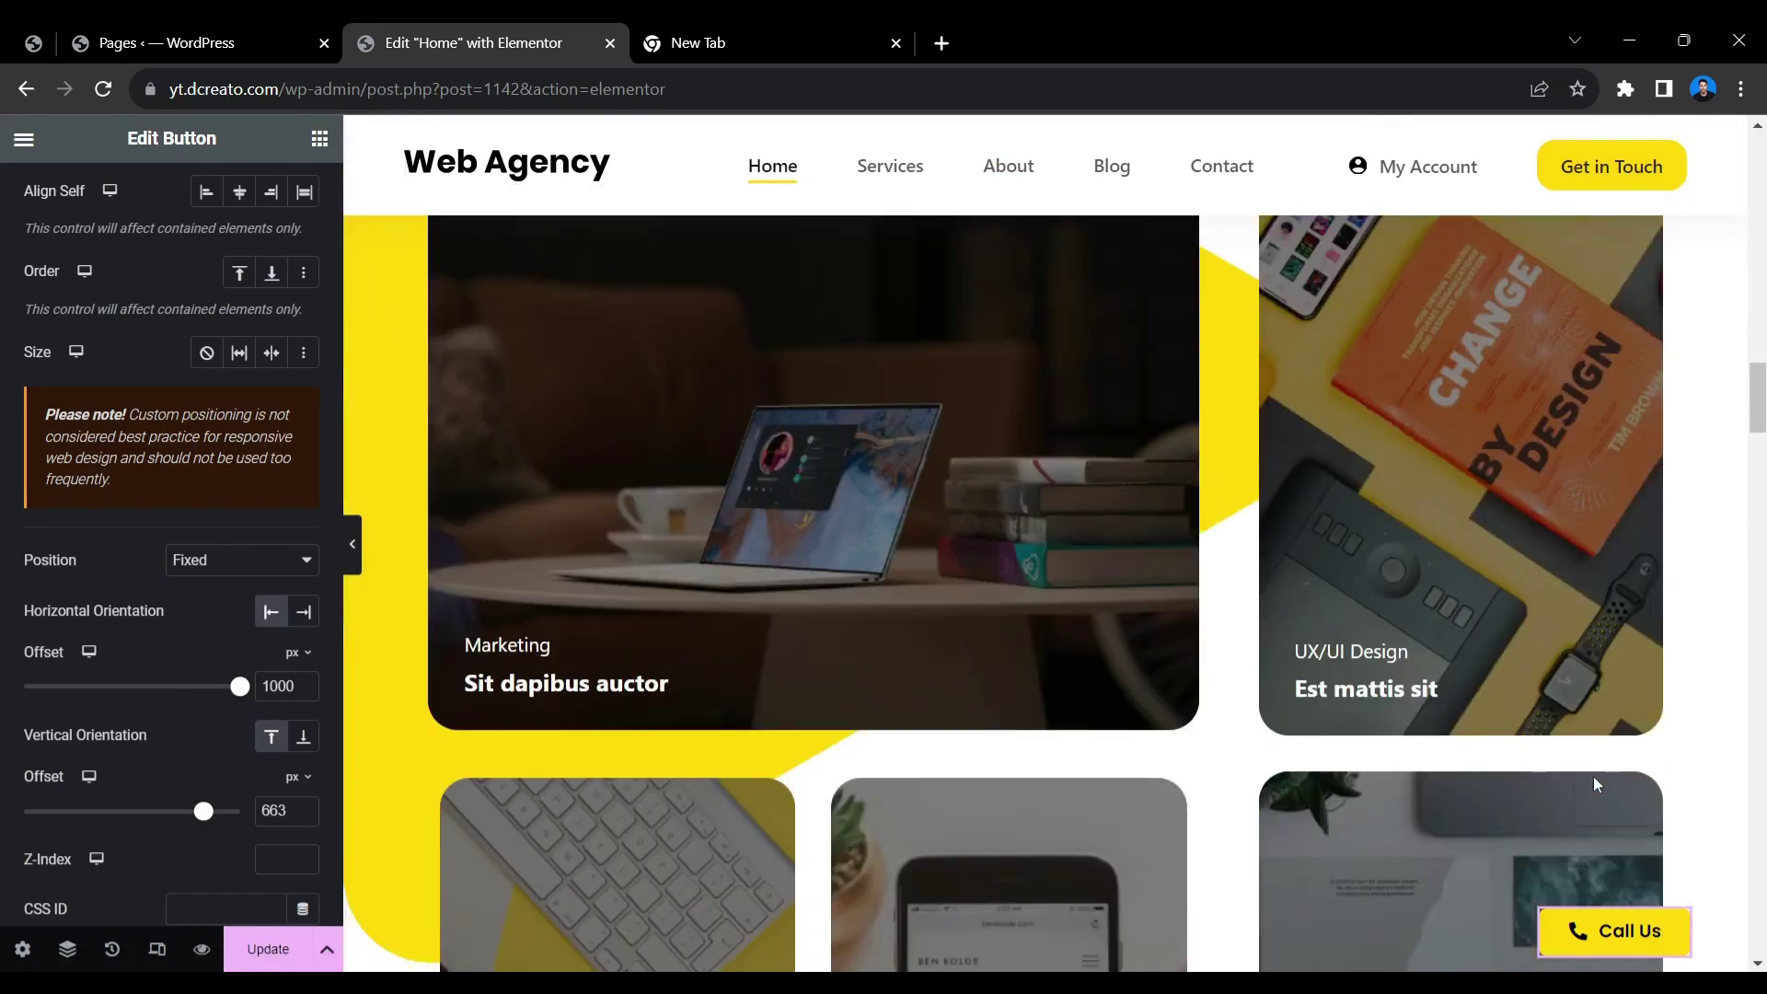
scroll(1594, 778, up, 7)
scroll(1427, 860, up, 4)
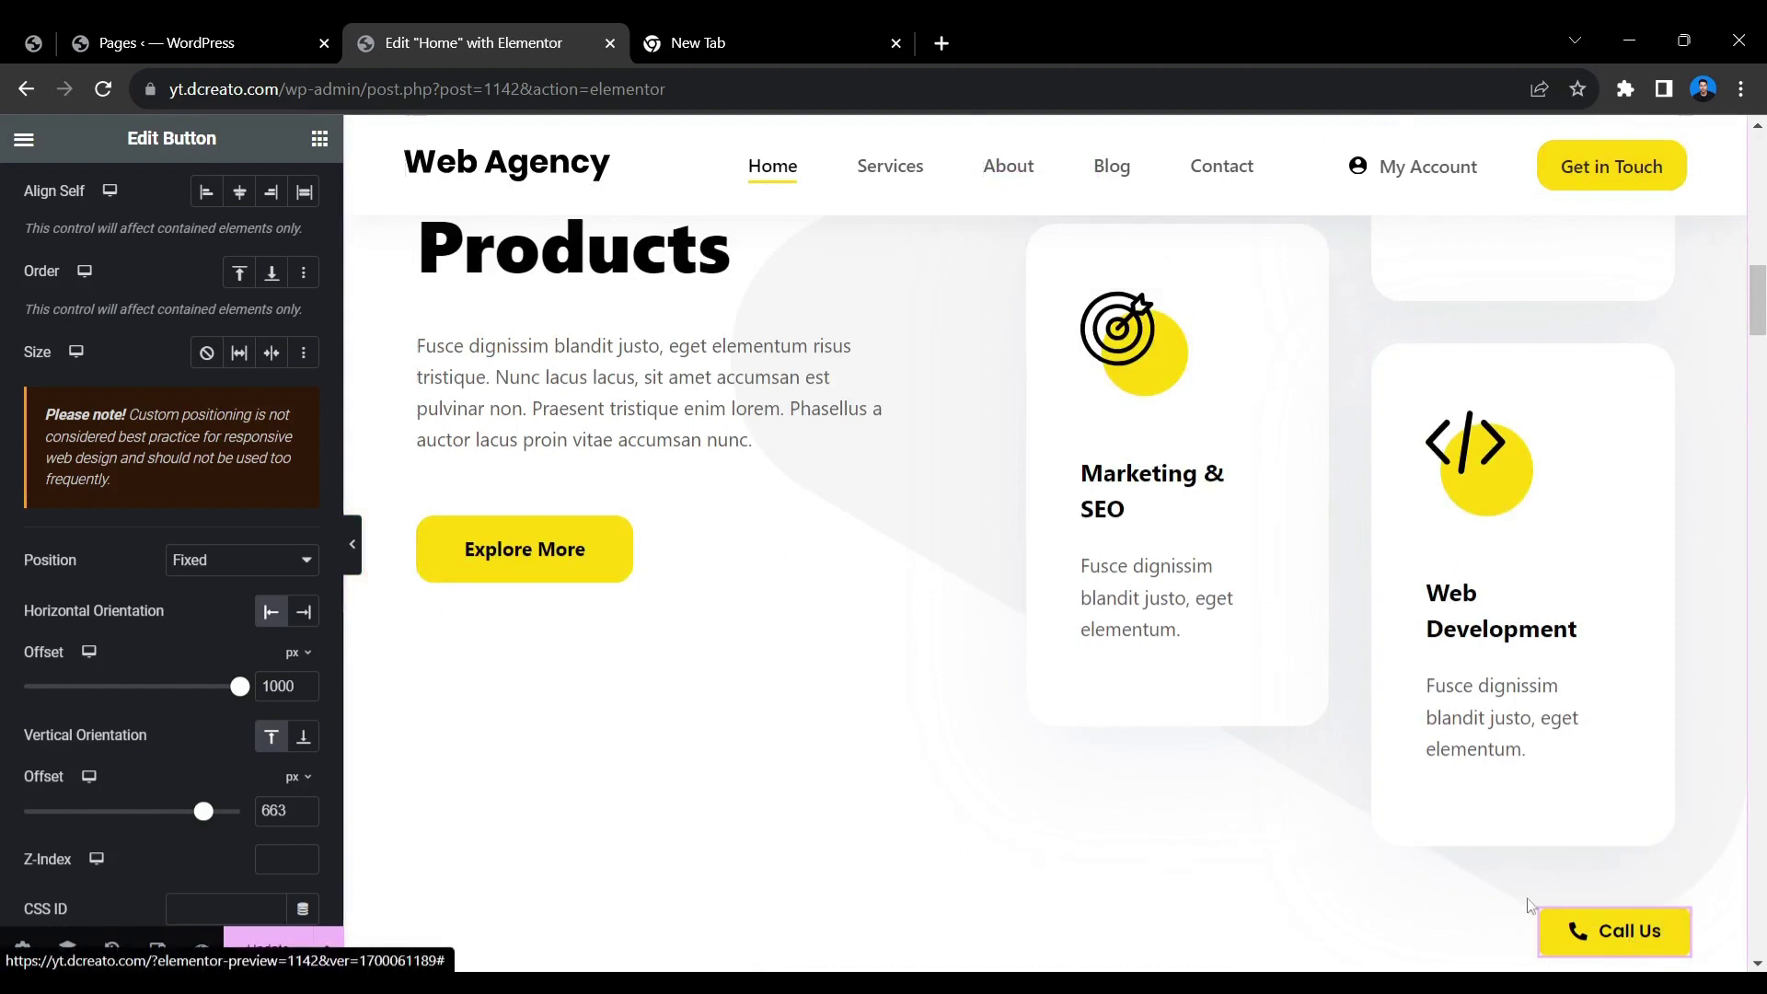
Step: Set the Call Us button's hover text color to Theme Color Palette 1 and its hover background to Theme Color Palette 4
scroll(198, 336, up, 5)
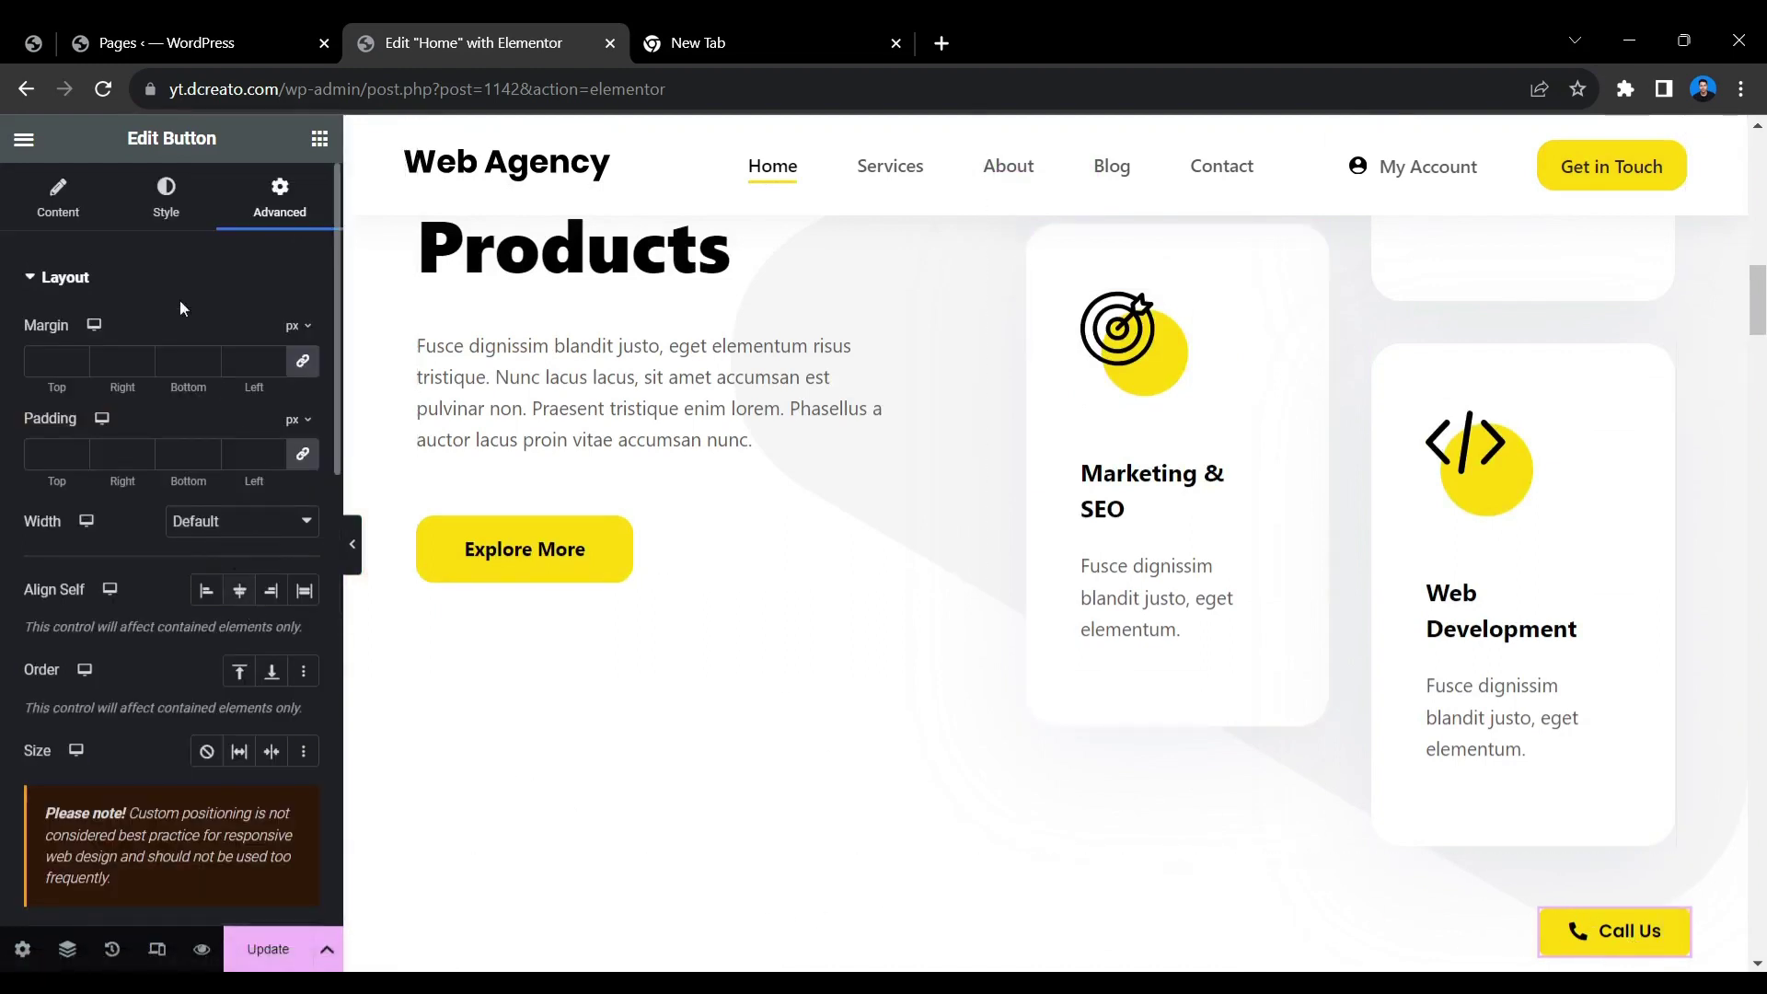
click(162, 198)
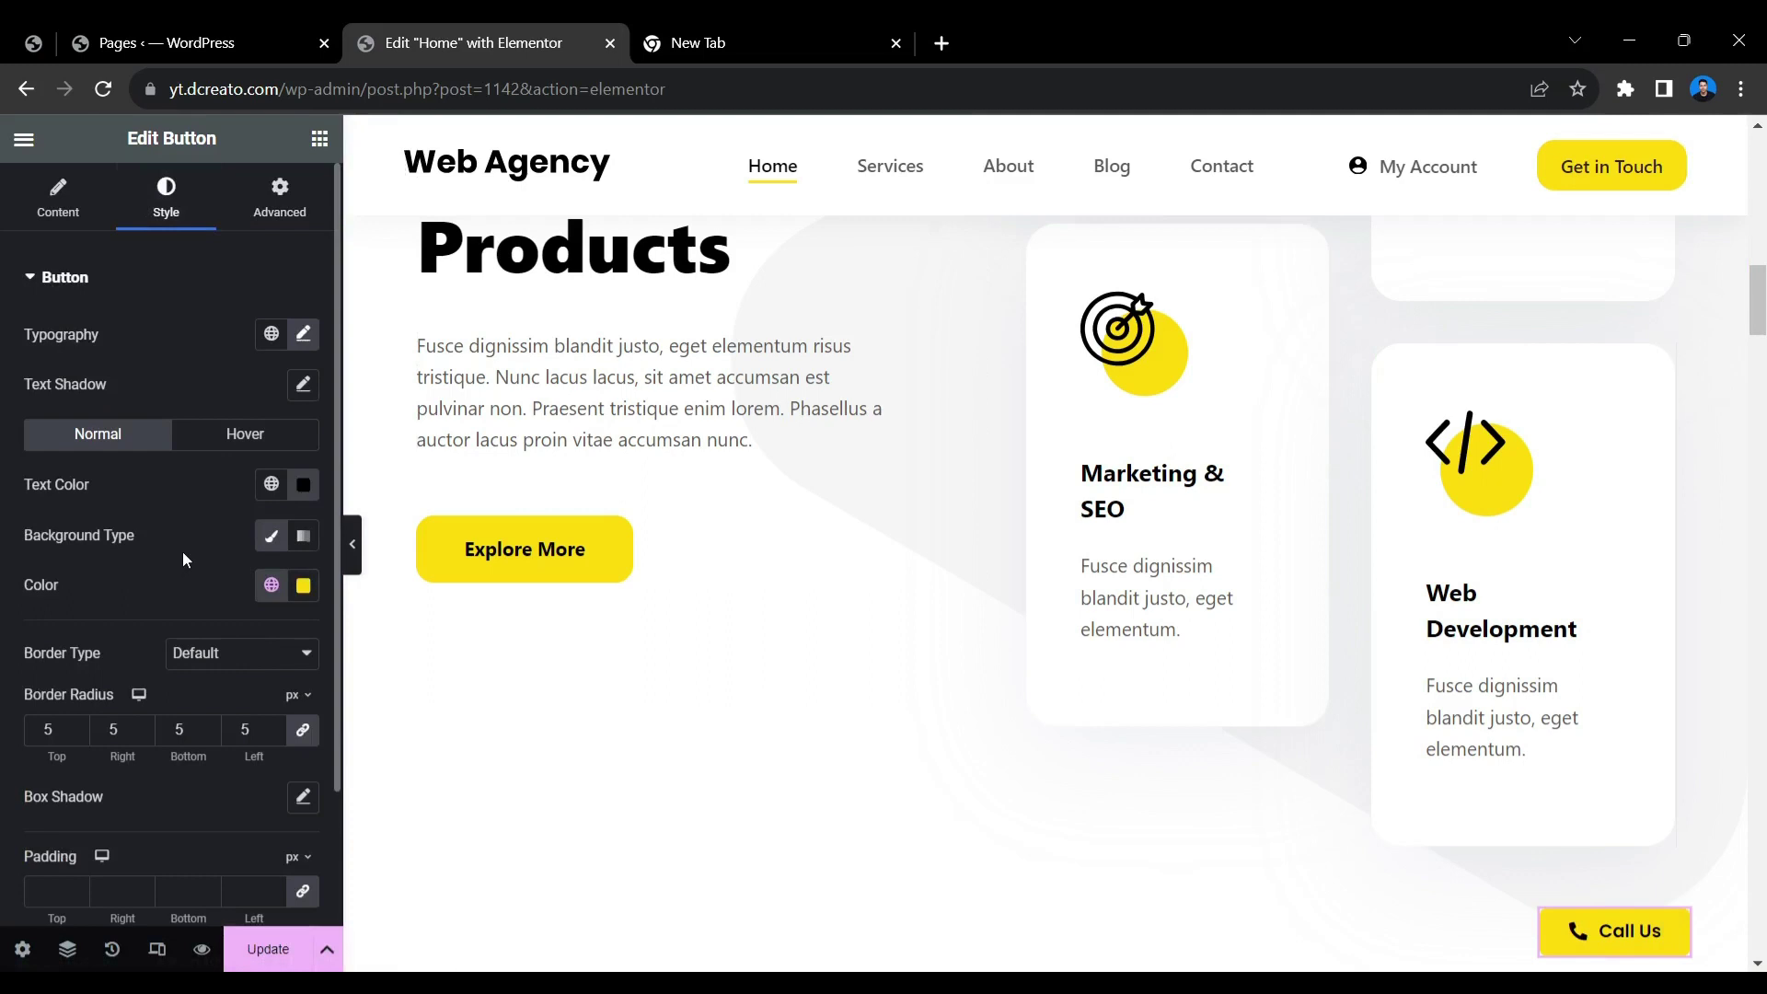
click(215, 443)
click(142, 447)
click(286, 451)
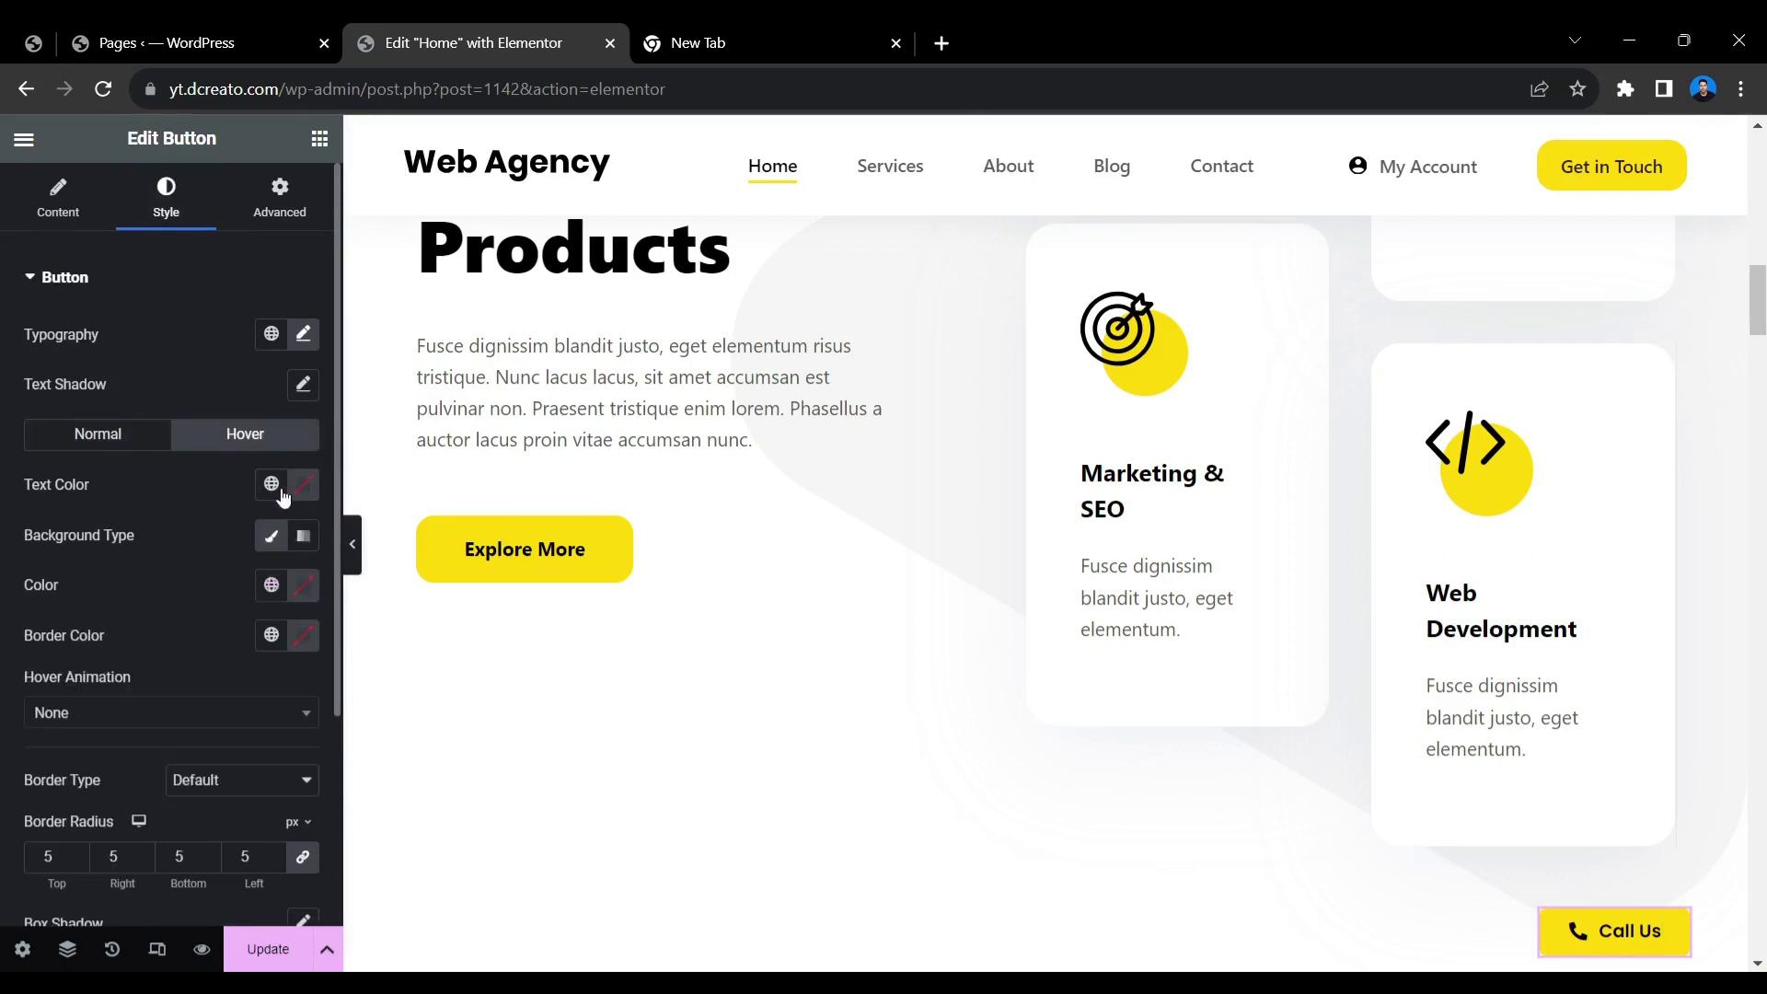
click(274, 489)
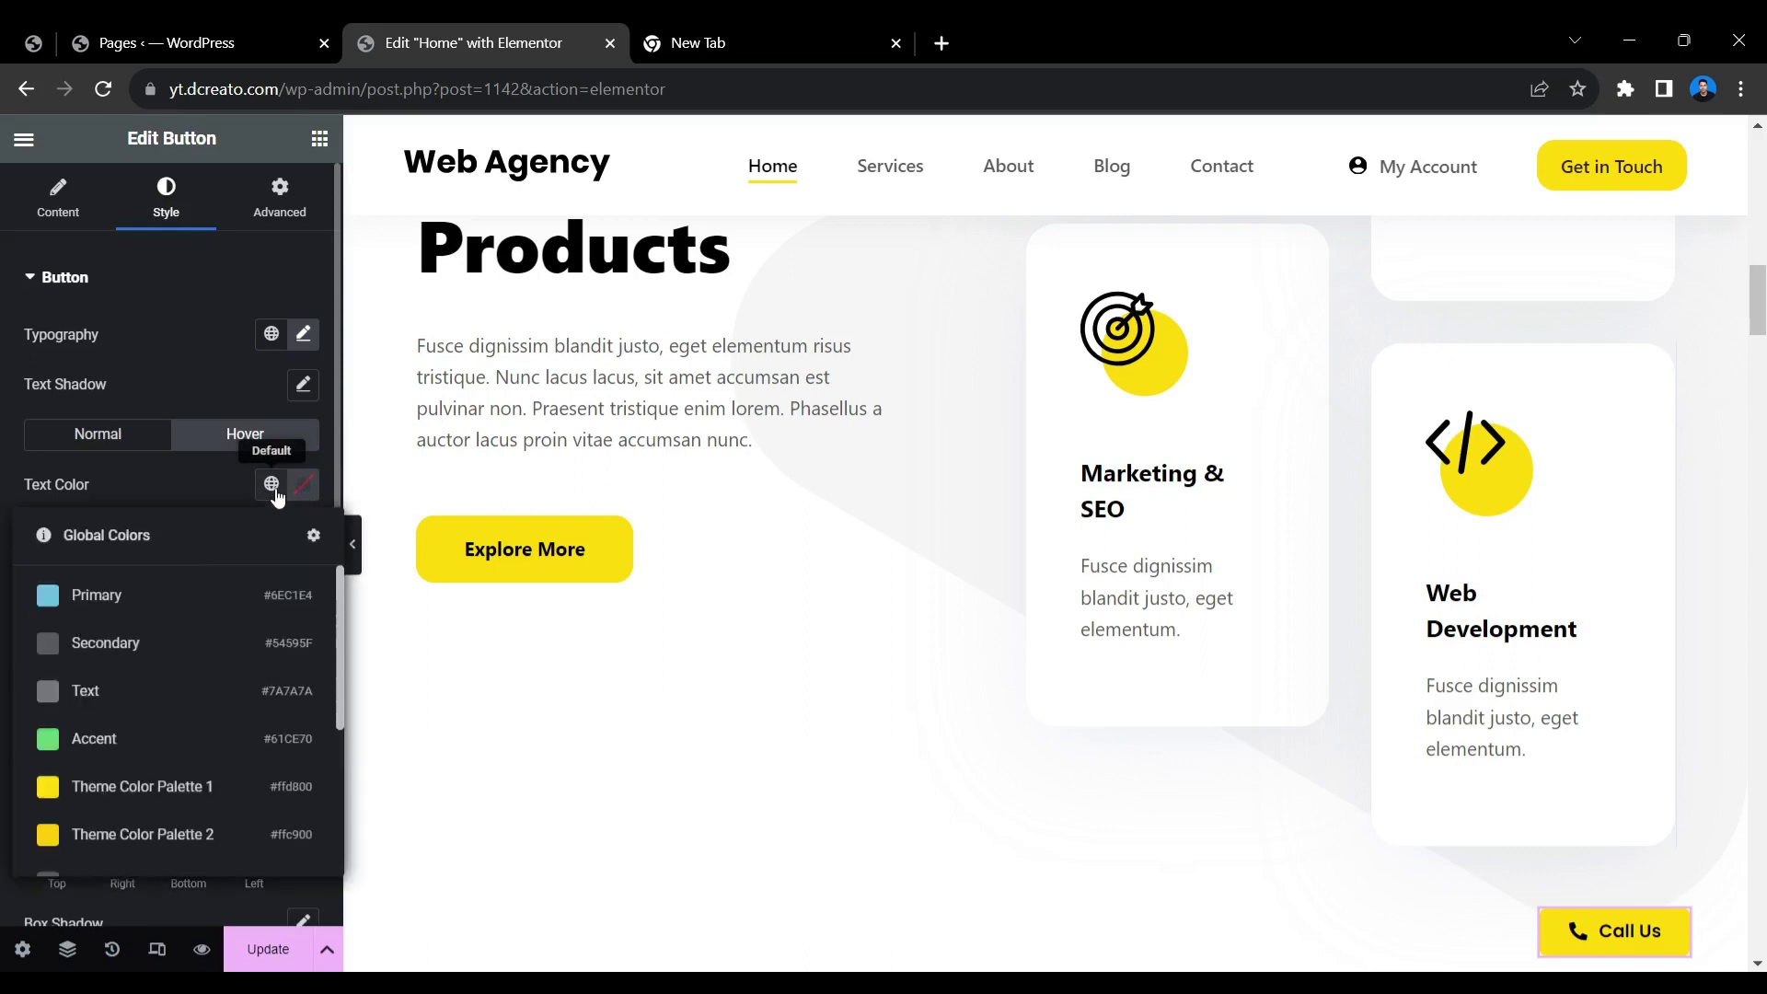
click(181, 794)
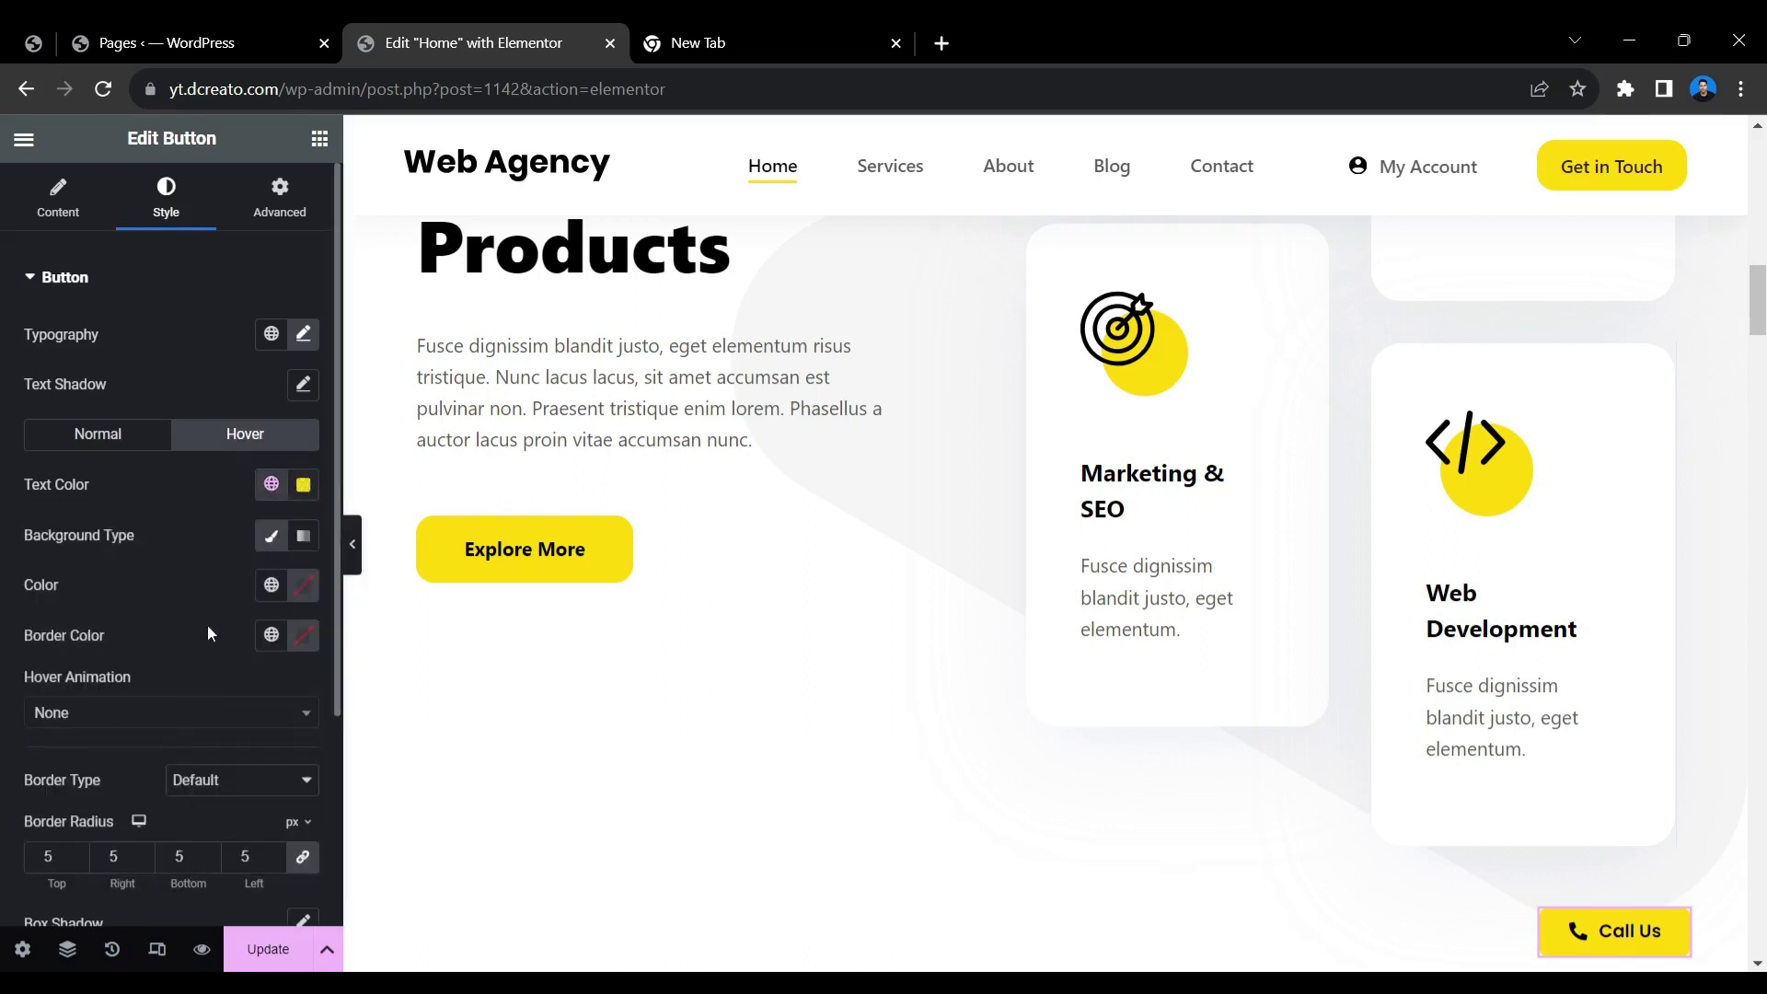
click(272, 597)
scroll(169, 465, down, 3)
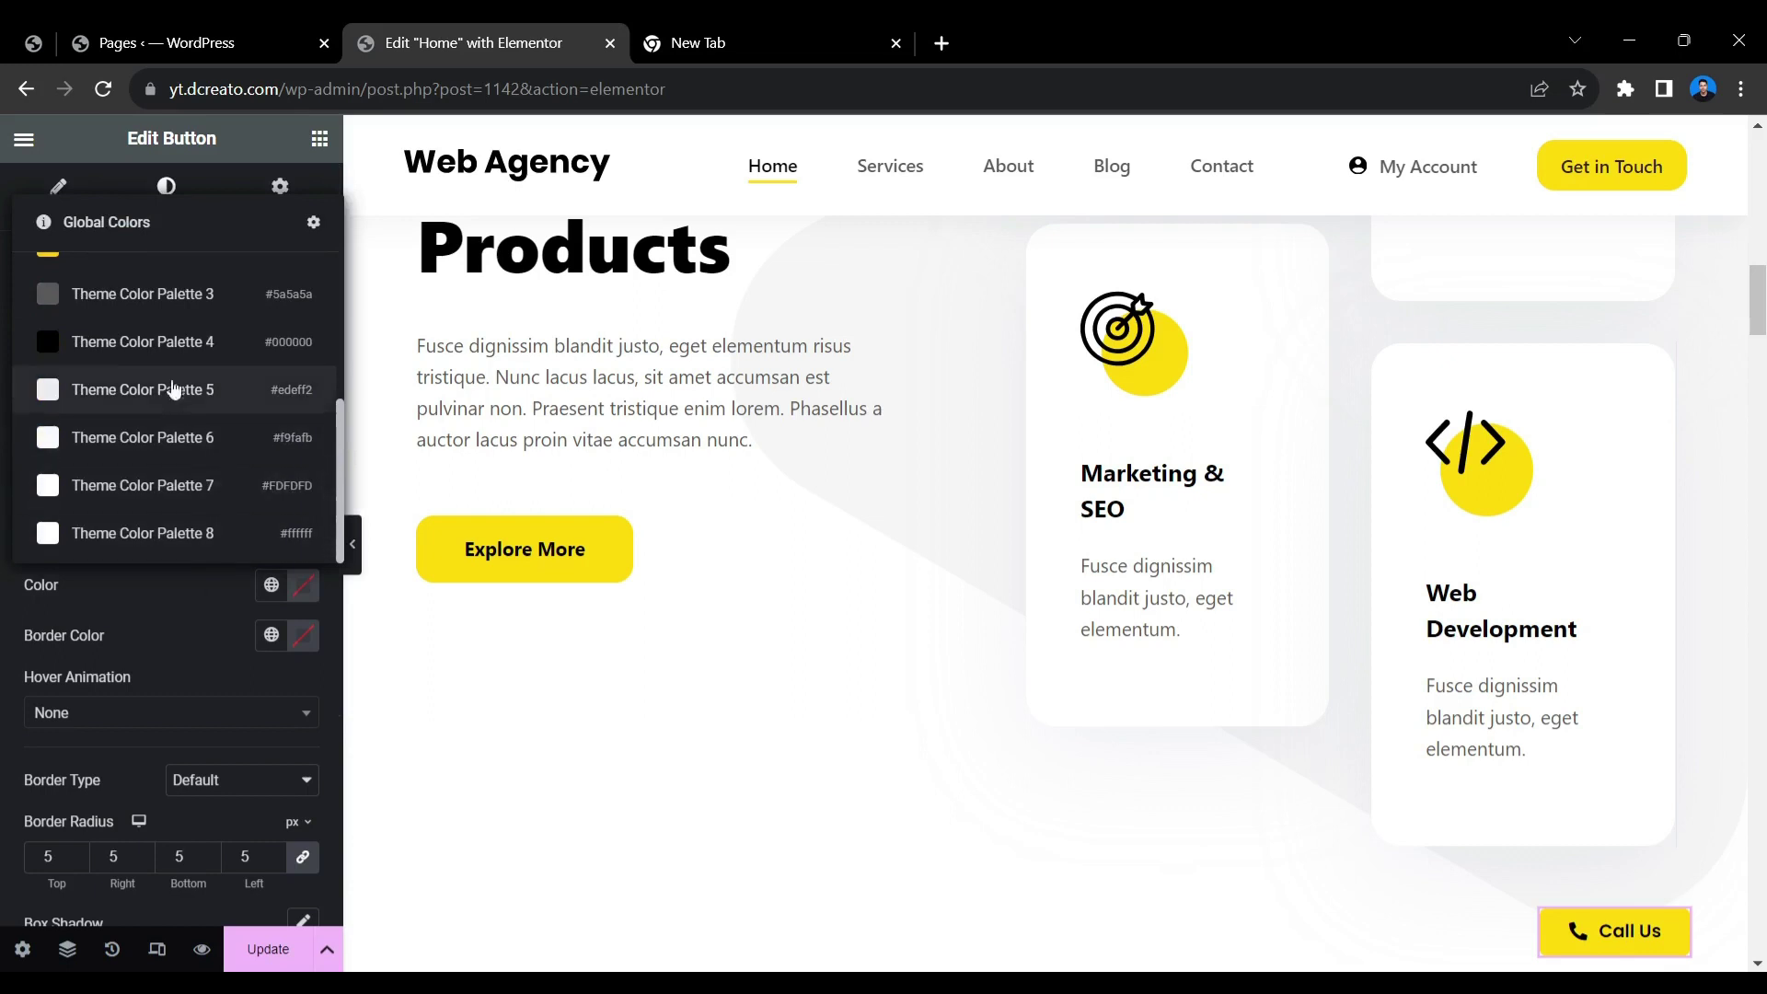
click(170, 344)
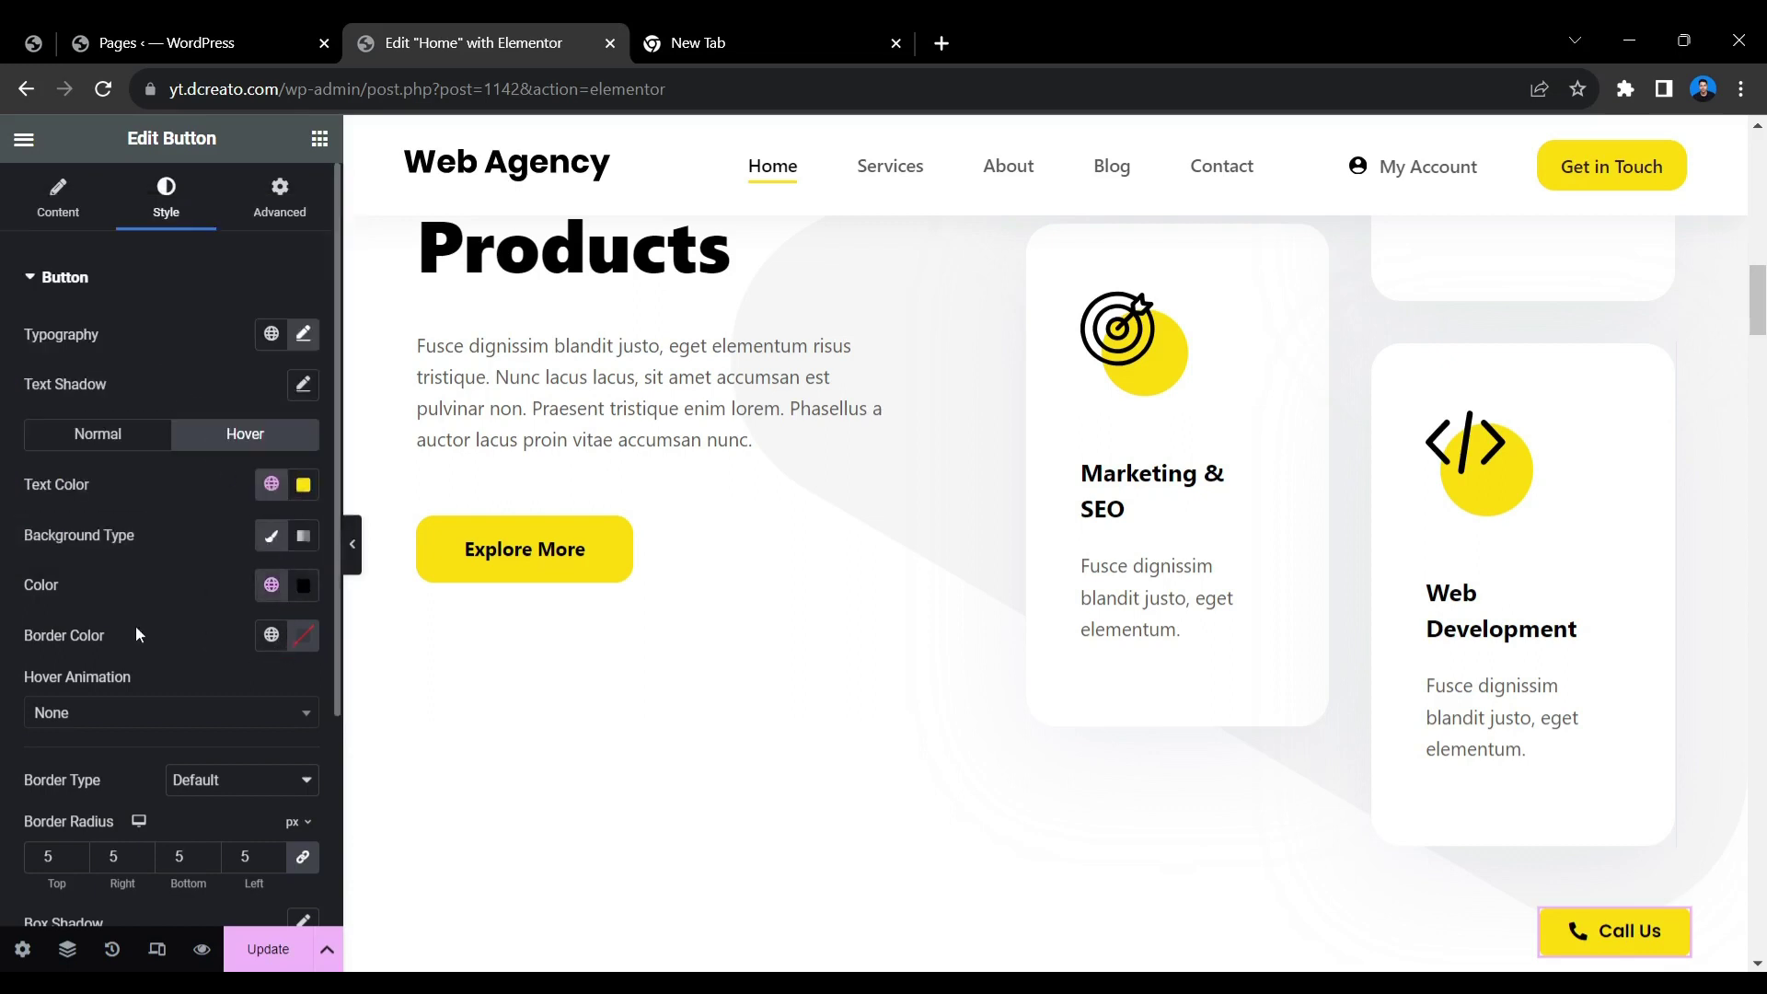
Step: Give the Call Us button's normal state a solid 2 px border in Theme Color Palette 1
click(108, 440)
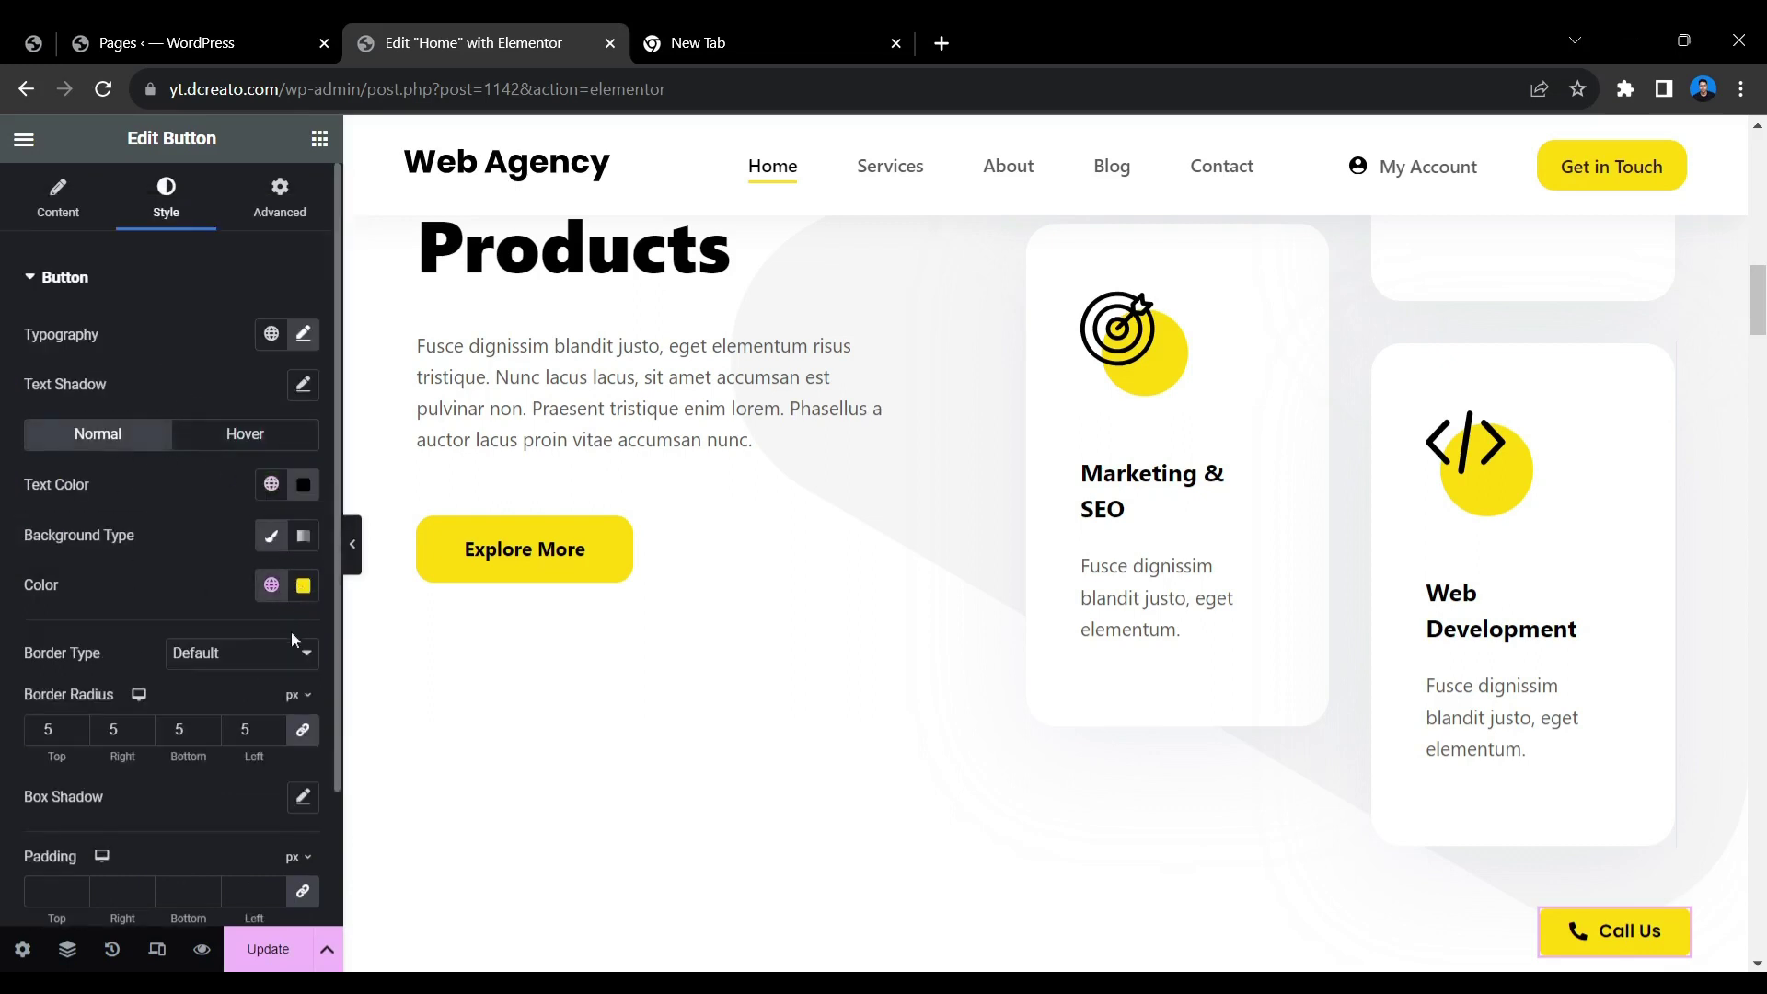
click(233, 653)
click(202, 709)
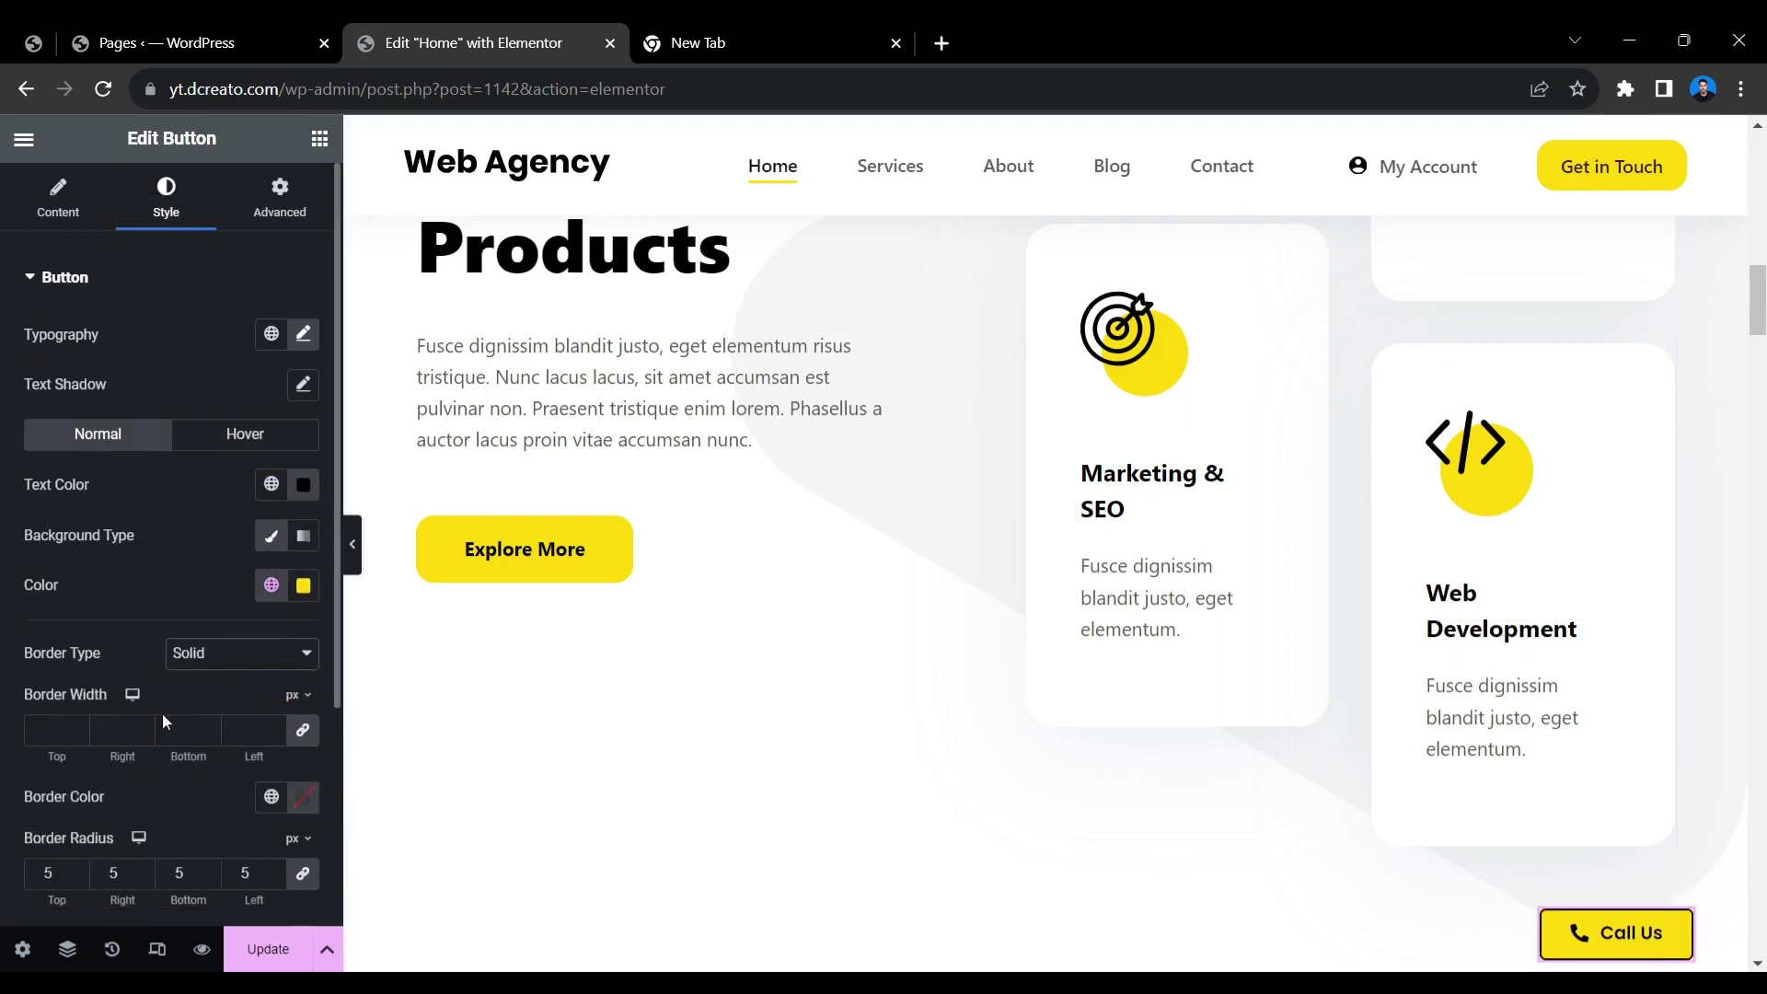
click(46, 730)
text(2)
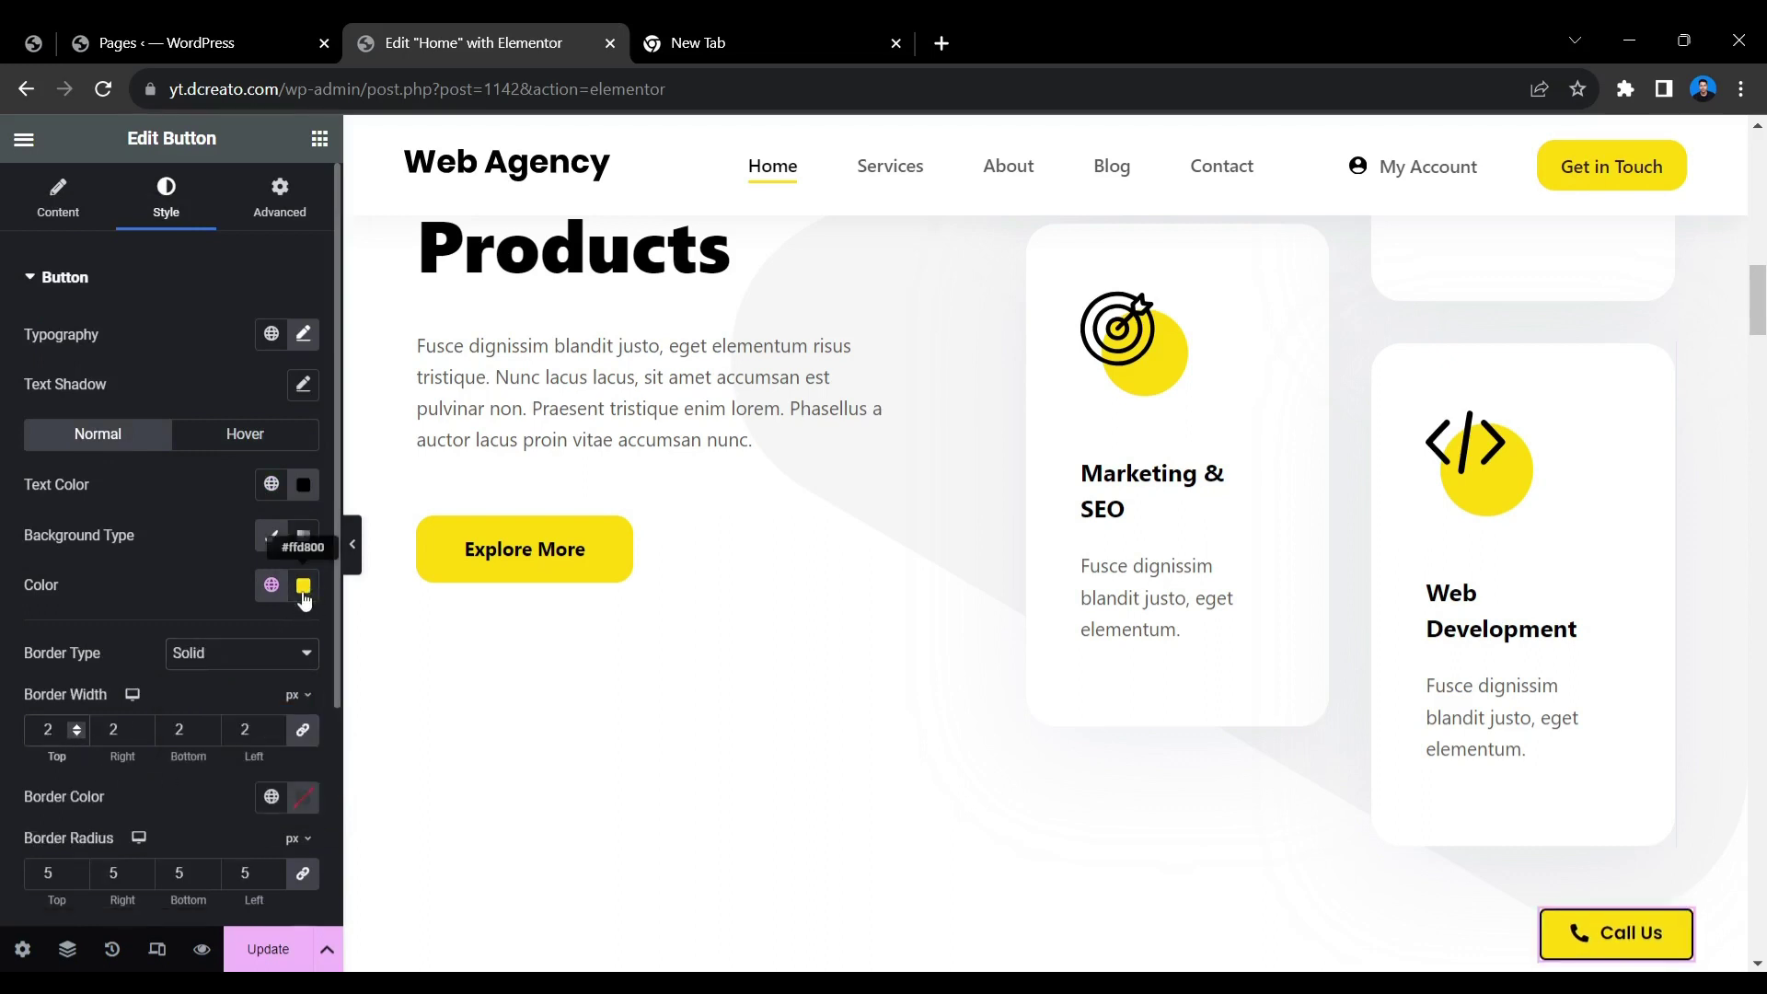
click(271, 797)
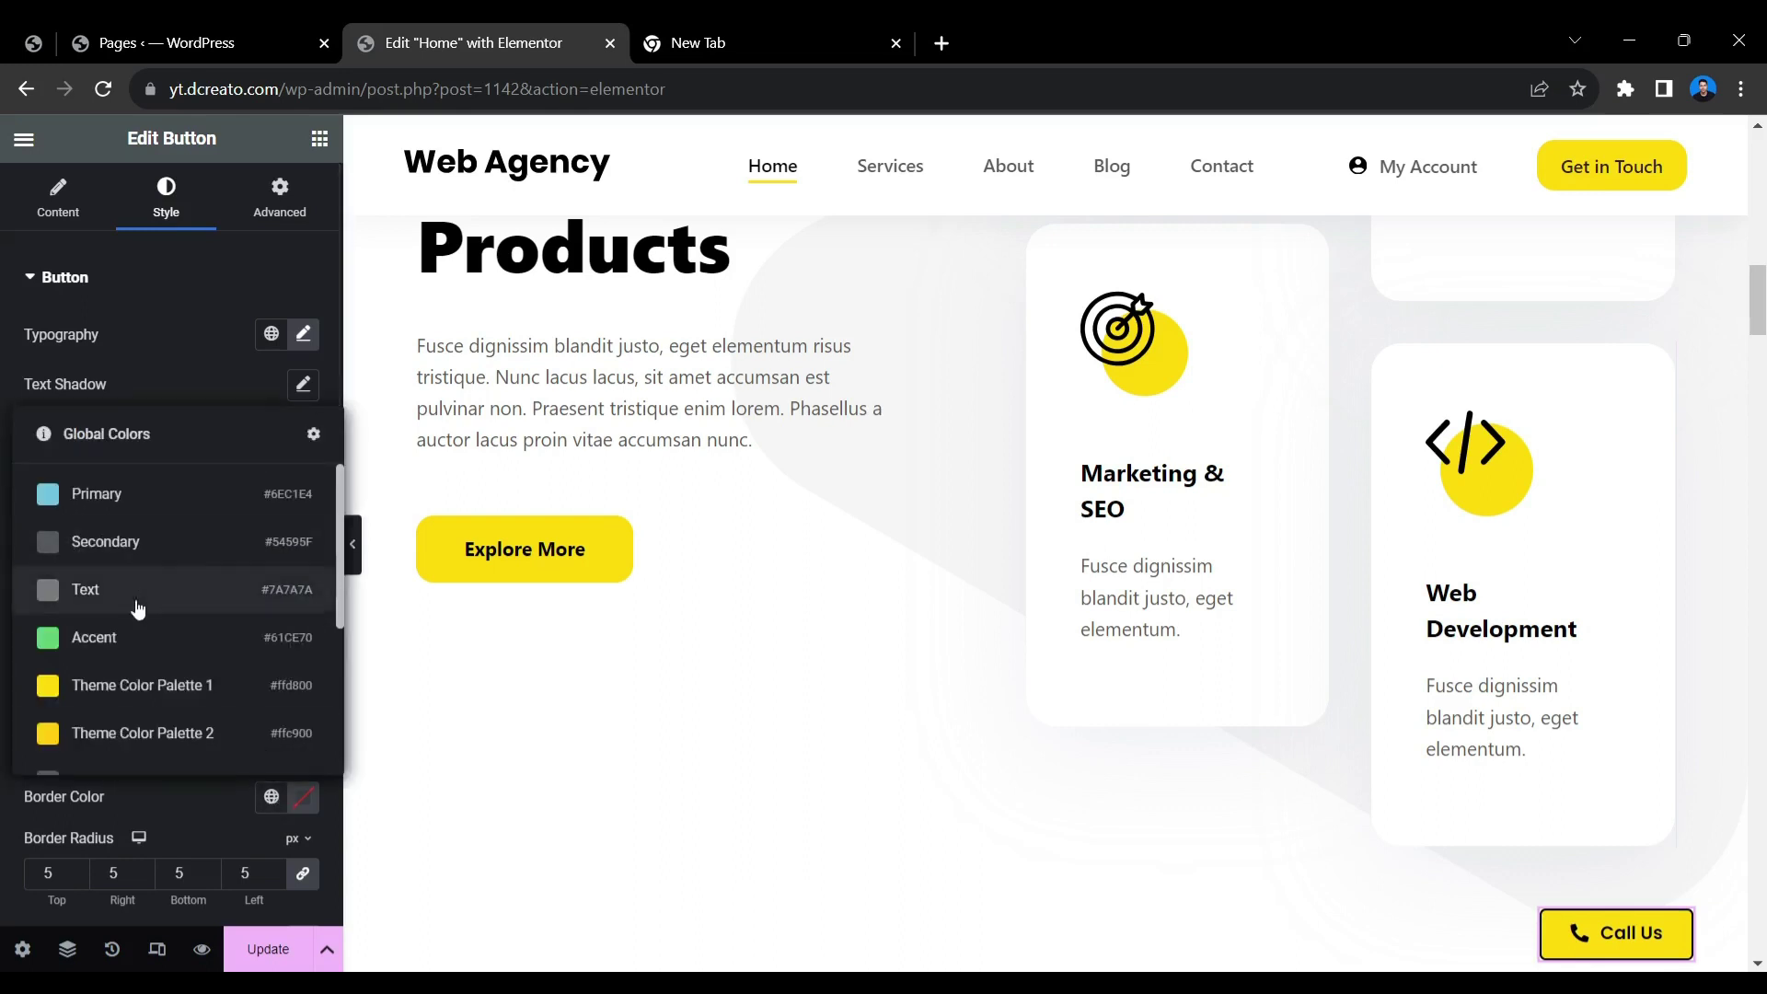
click(146, 697)
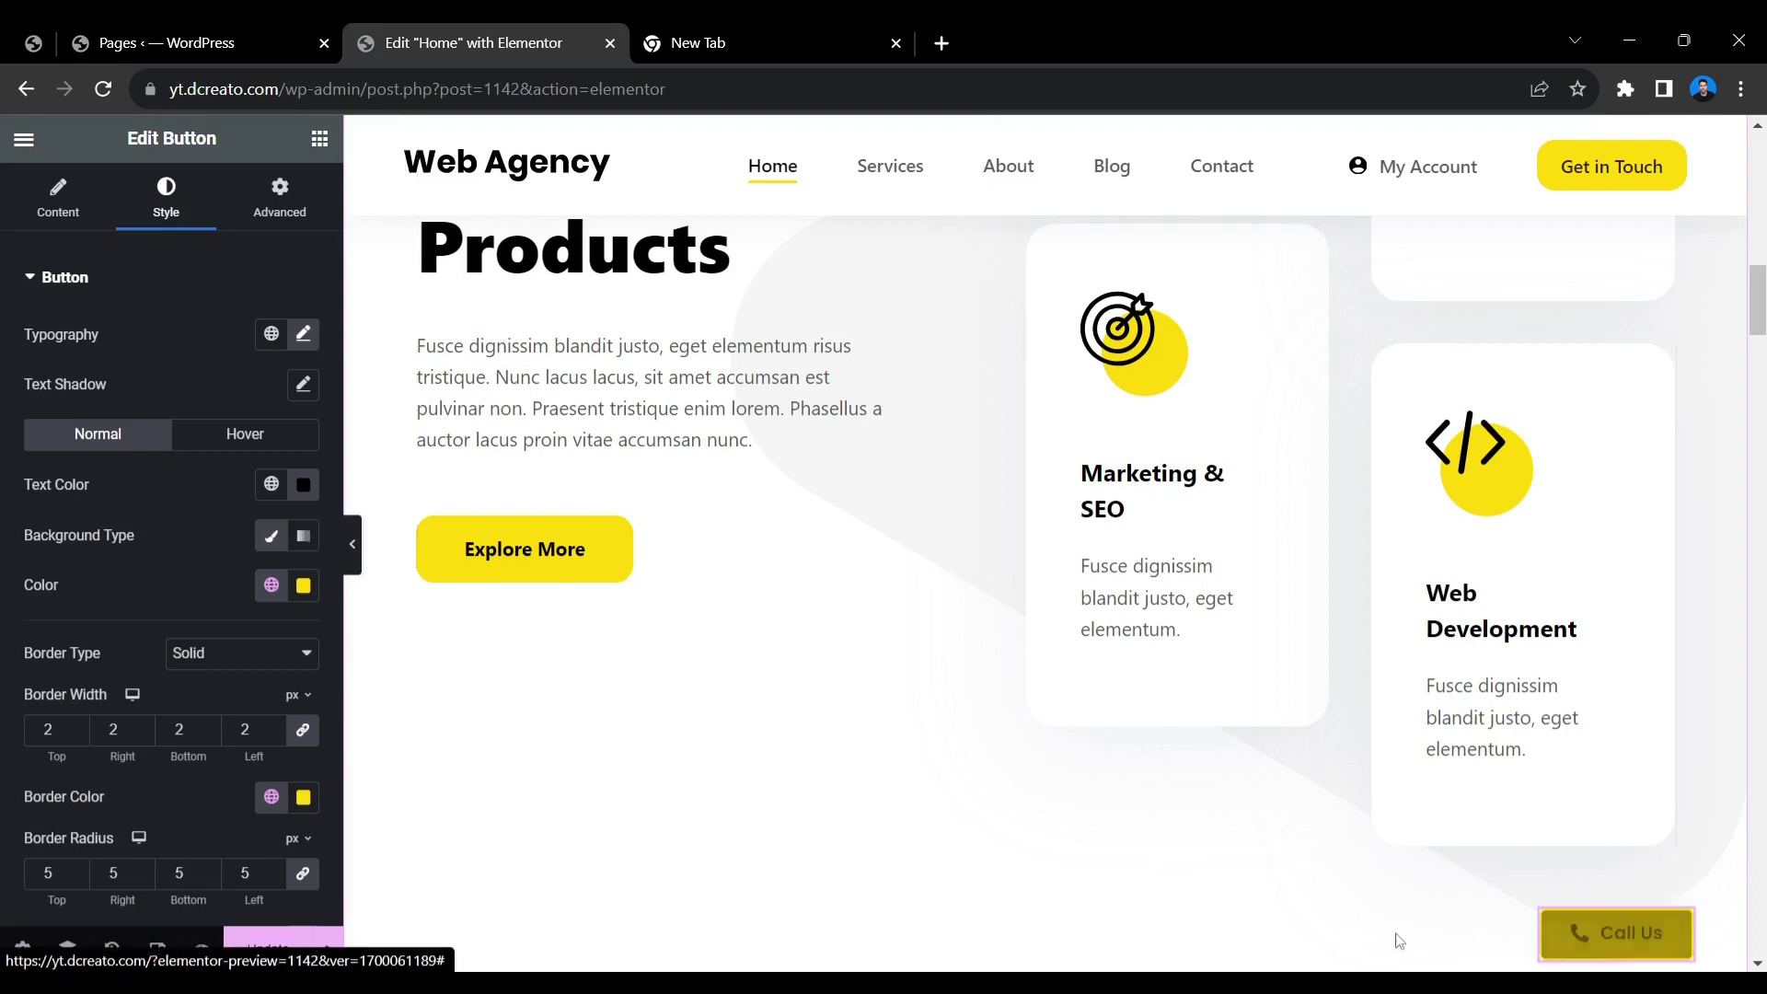
Step: Make the Call Us button's hover background fully transparent and set its hover text color to Theme Color Palette 4
click(246, 434)
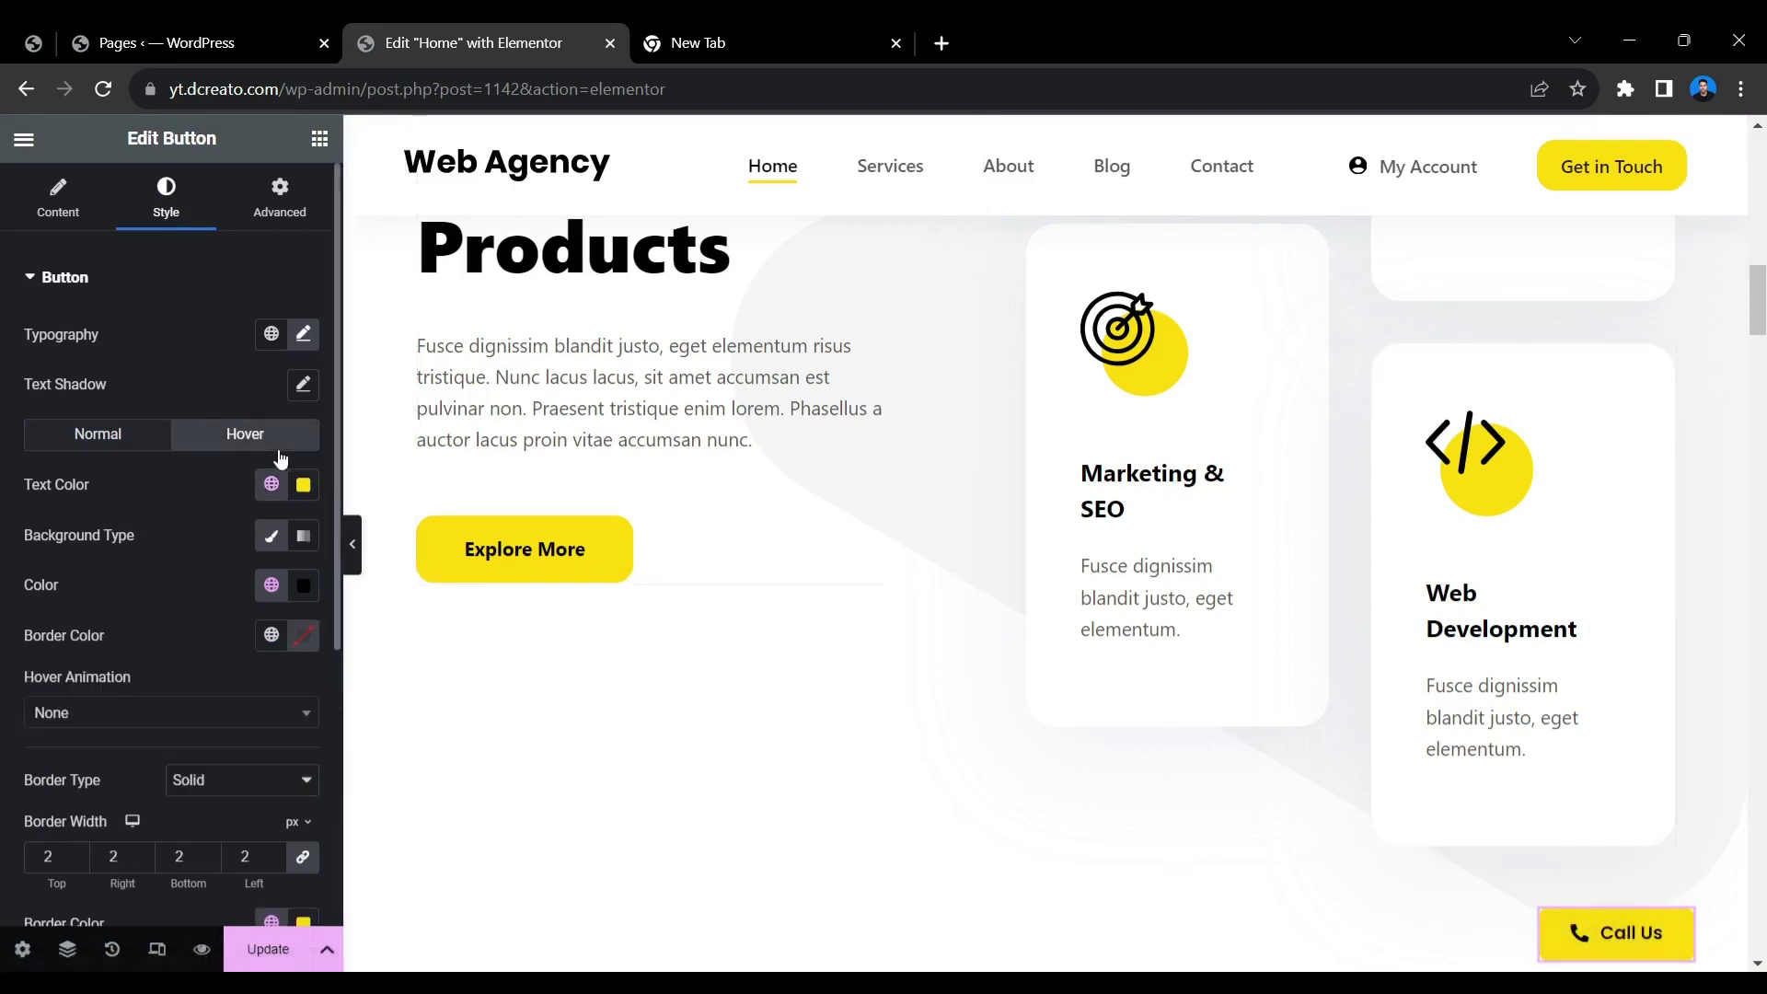
click(304, 586)
drag(265, 900, 111, 900)
click(162, 594)
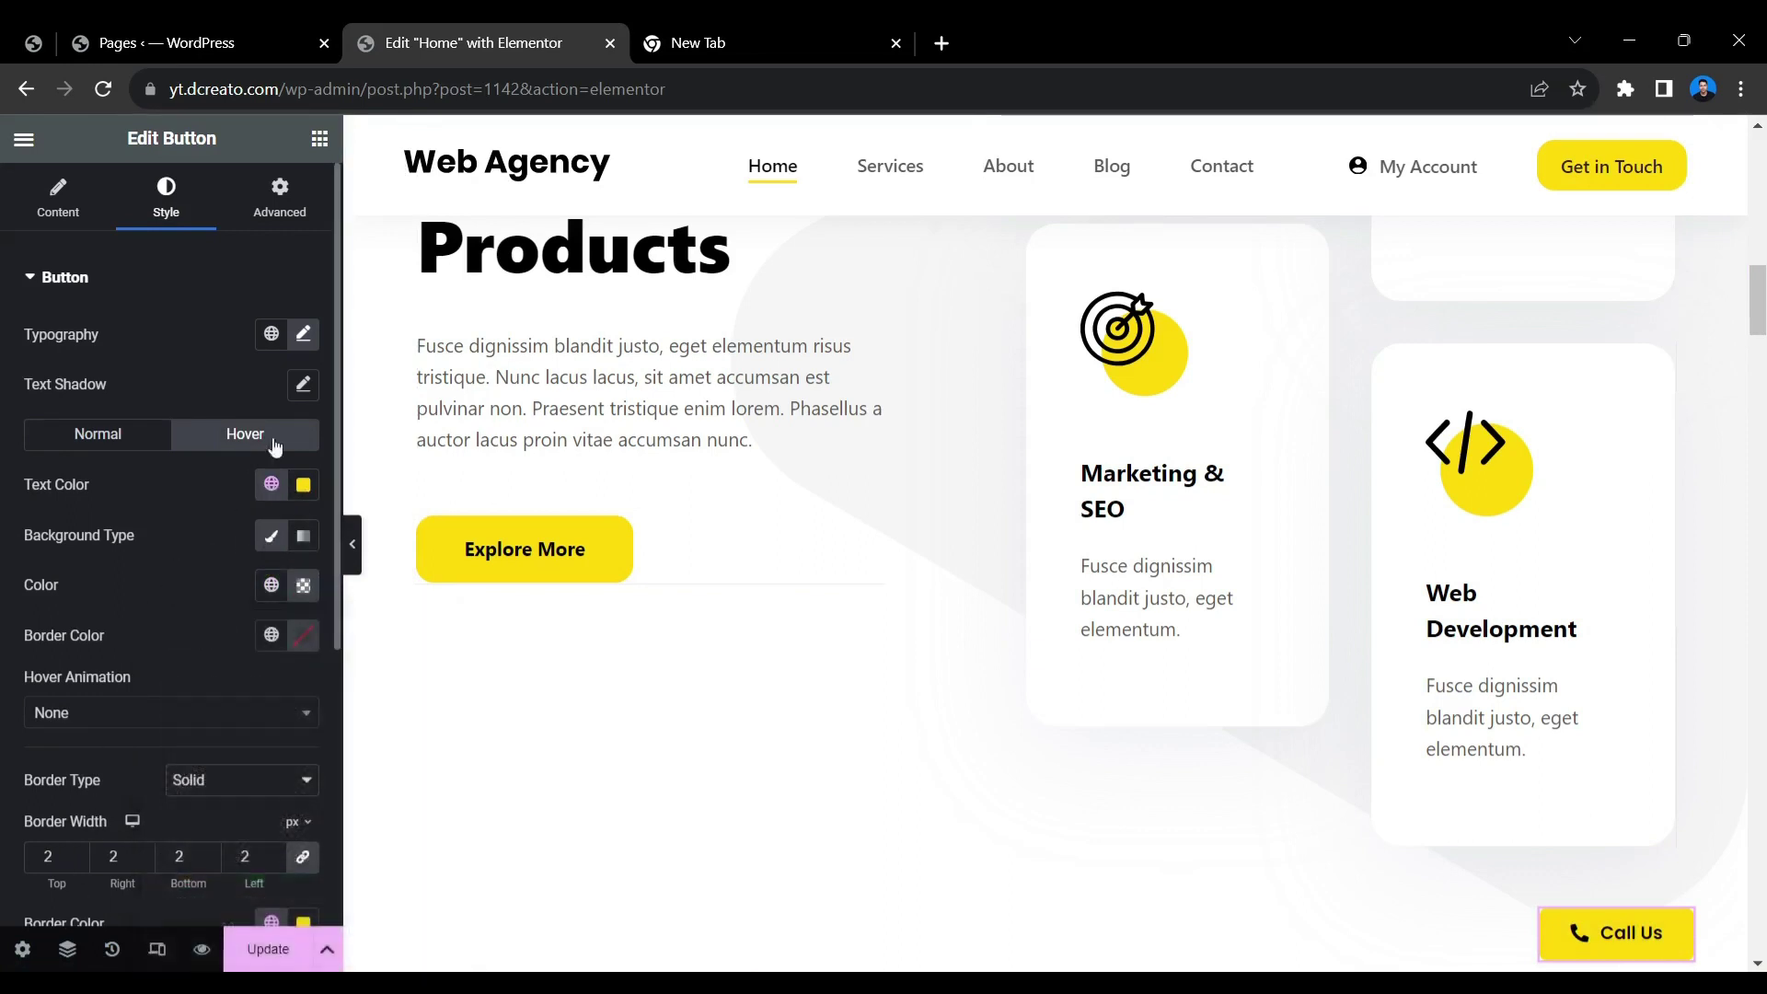
click(271, 484)
scroll(130, 785, down, 3)
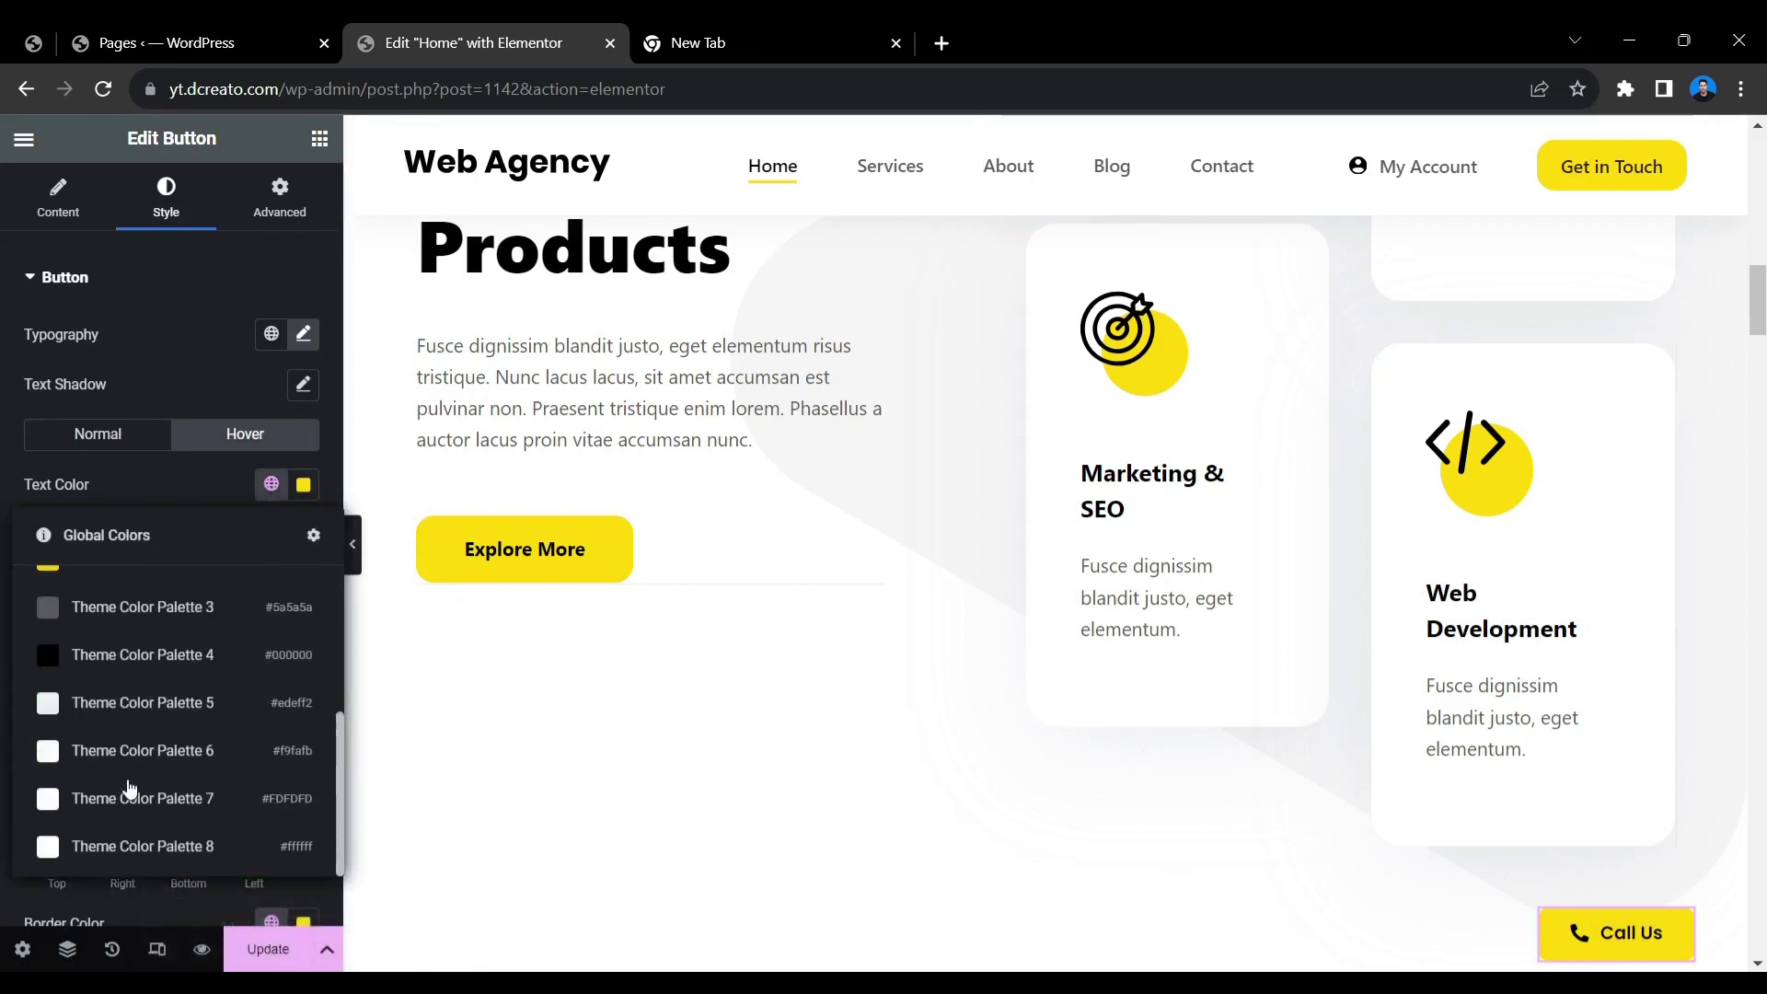
click(142, 668)
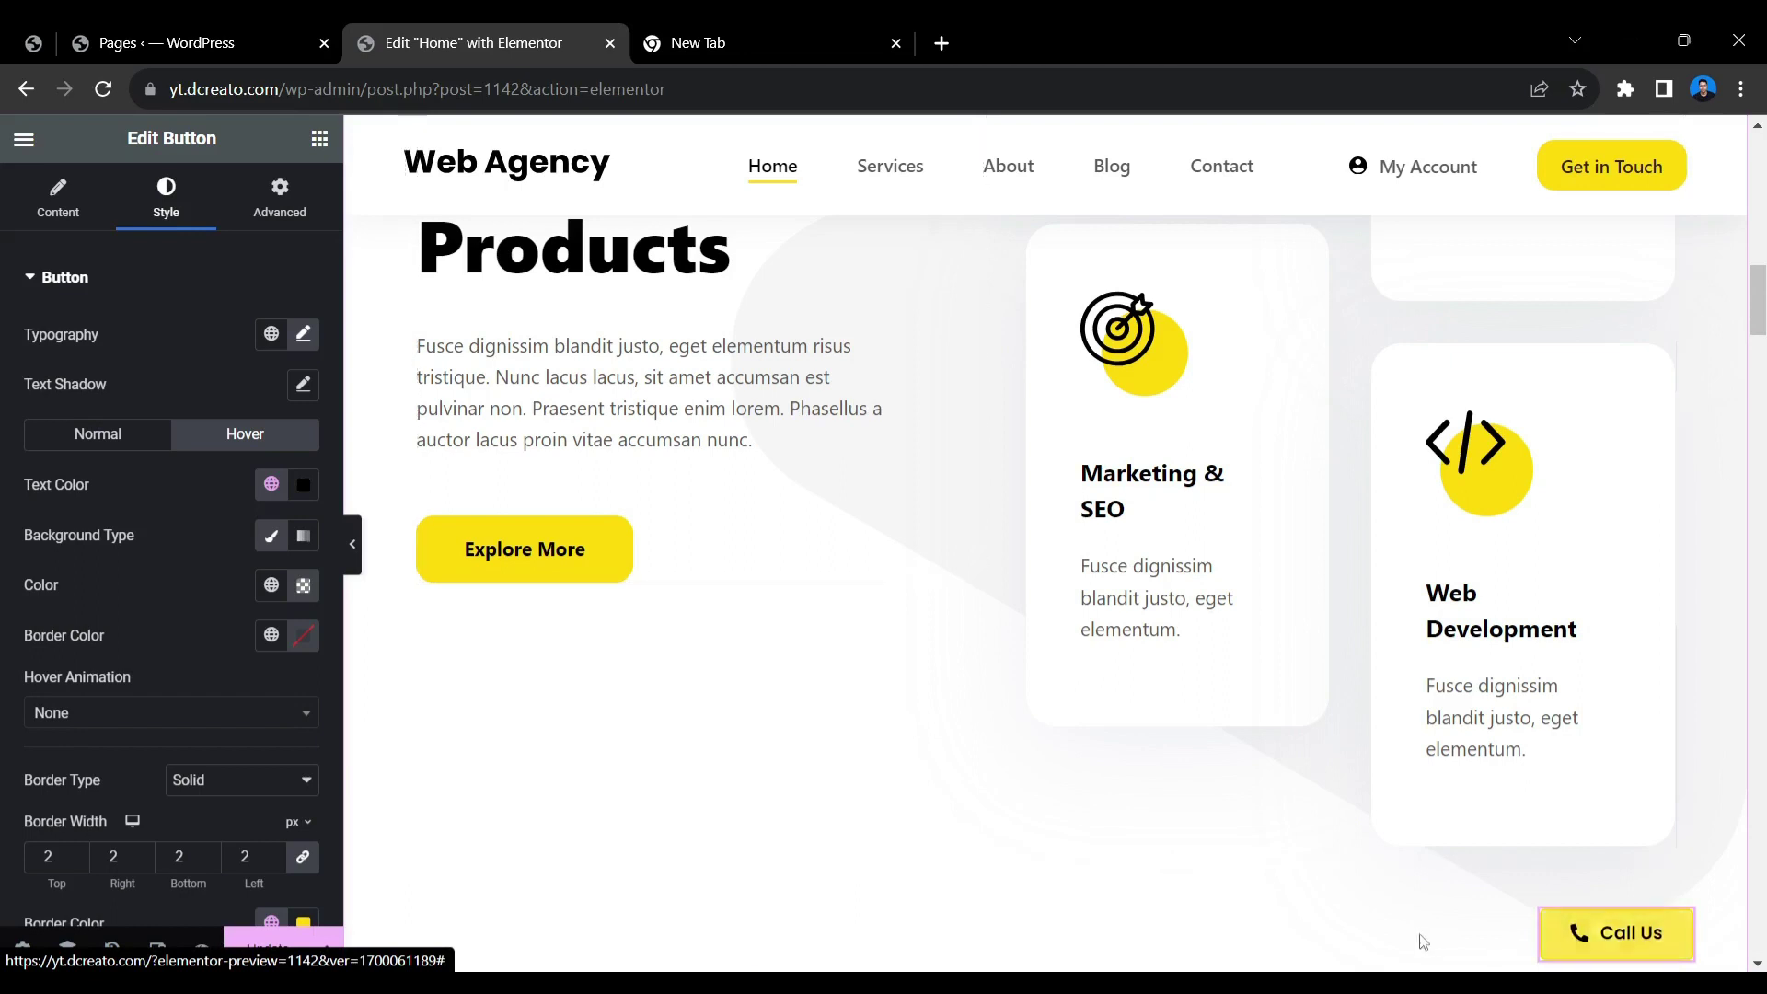
Step: Try Theme Color Palette 1 as the hover text color and return it to Theme Color Palette 4
click(270, 484)
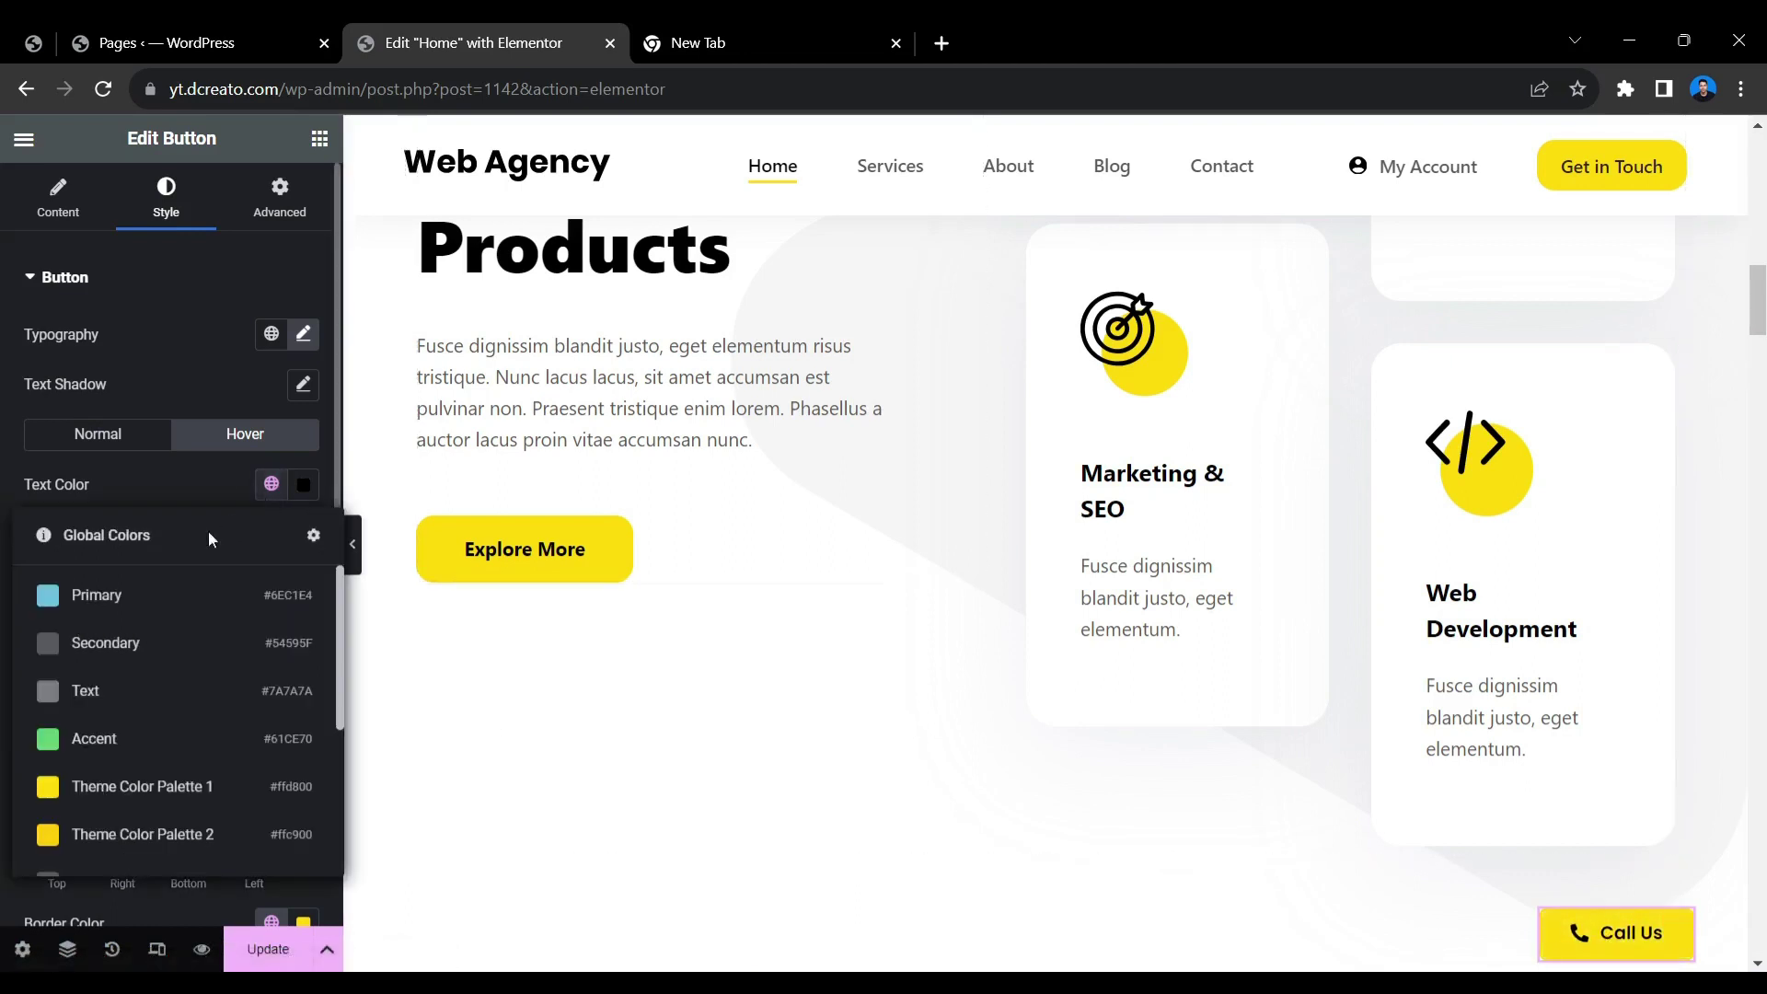
click(168, 786)
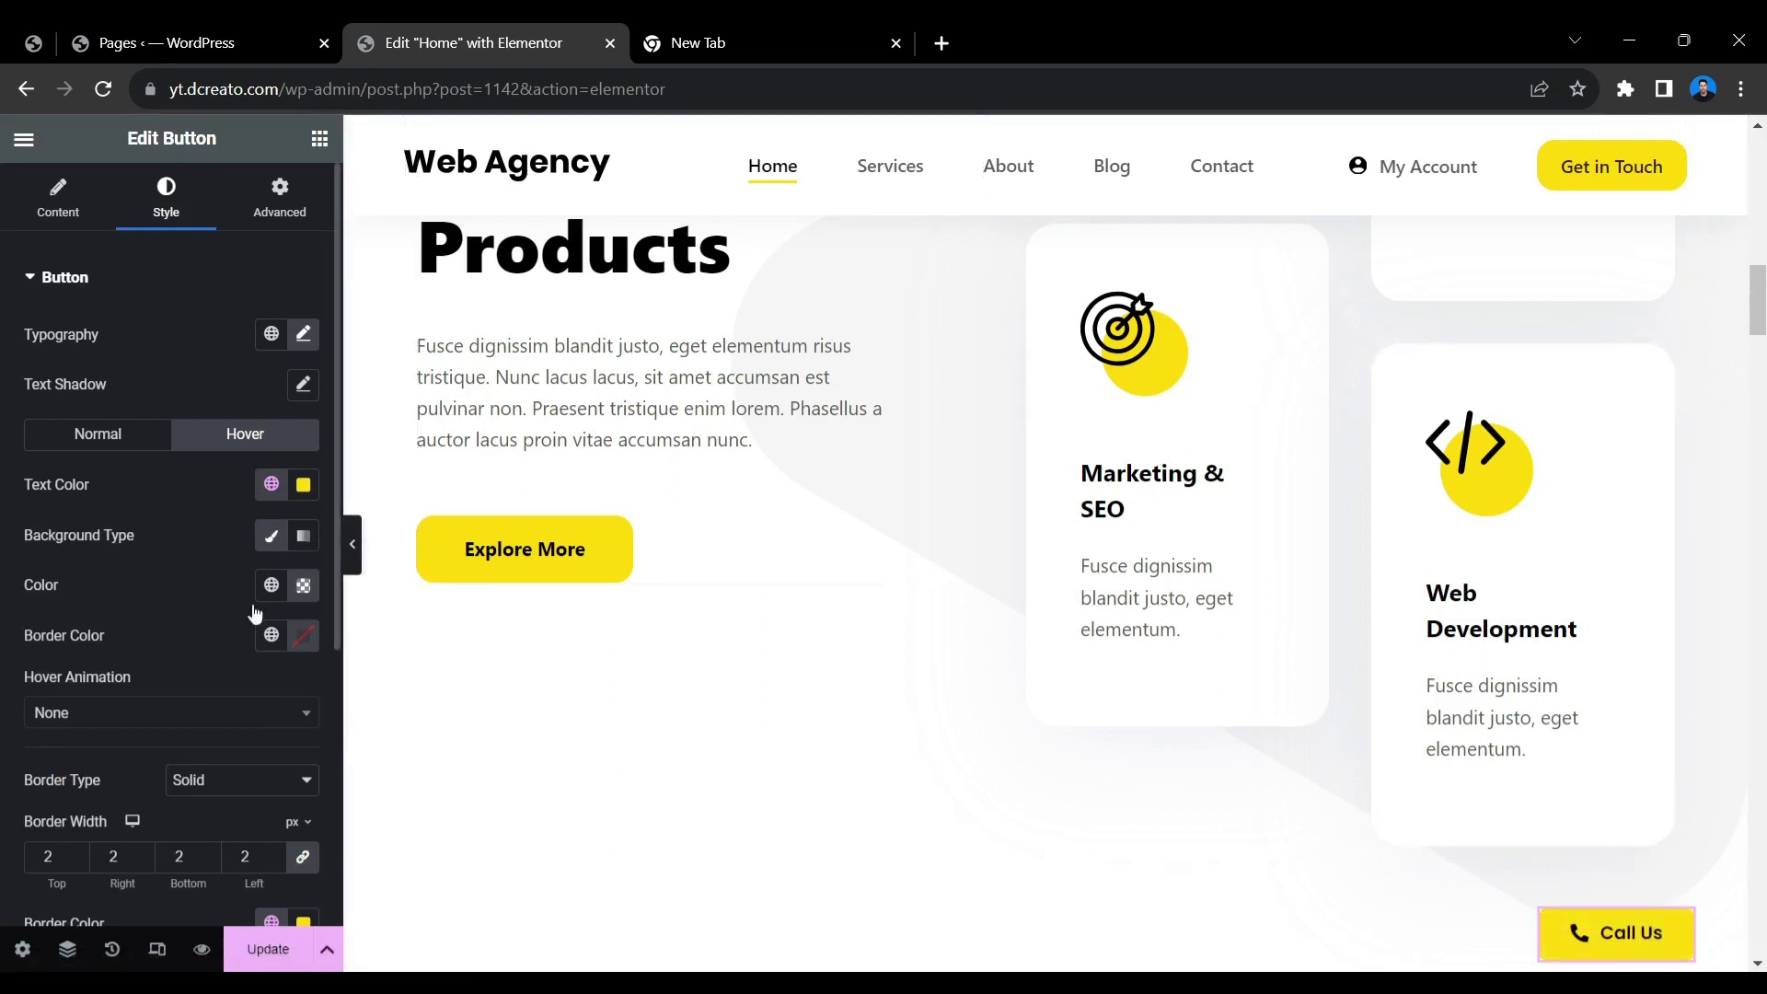
click(271, 484)
scroll(129, 810, down, 3)
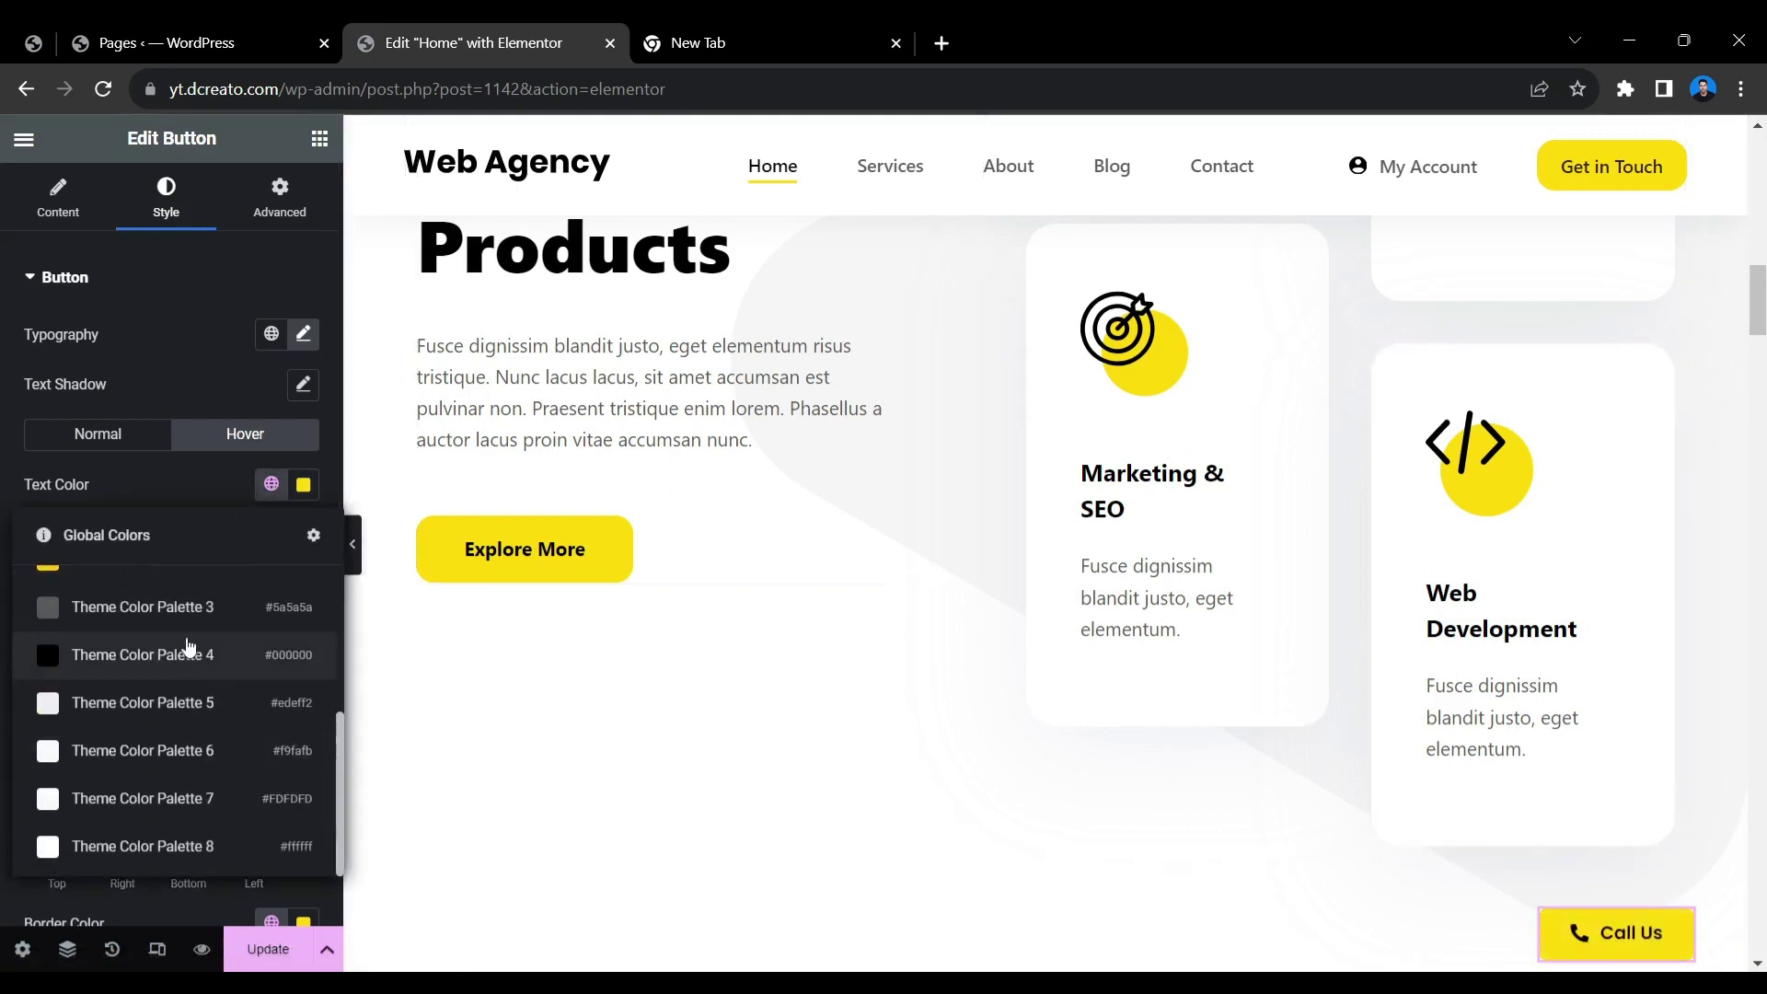
click(184, 647)
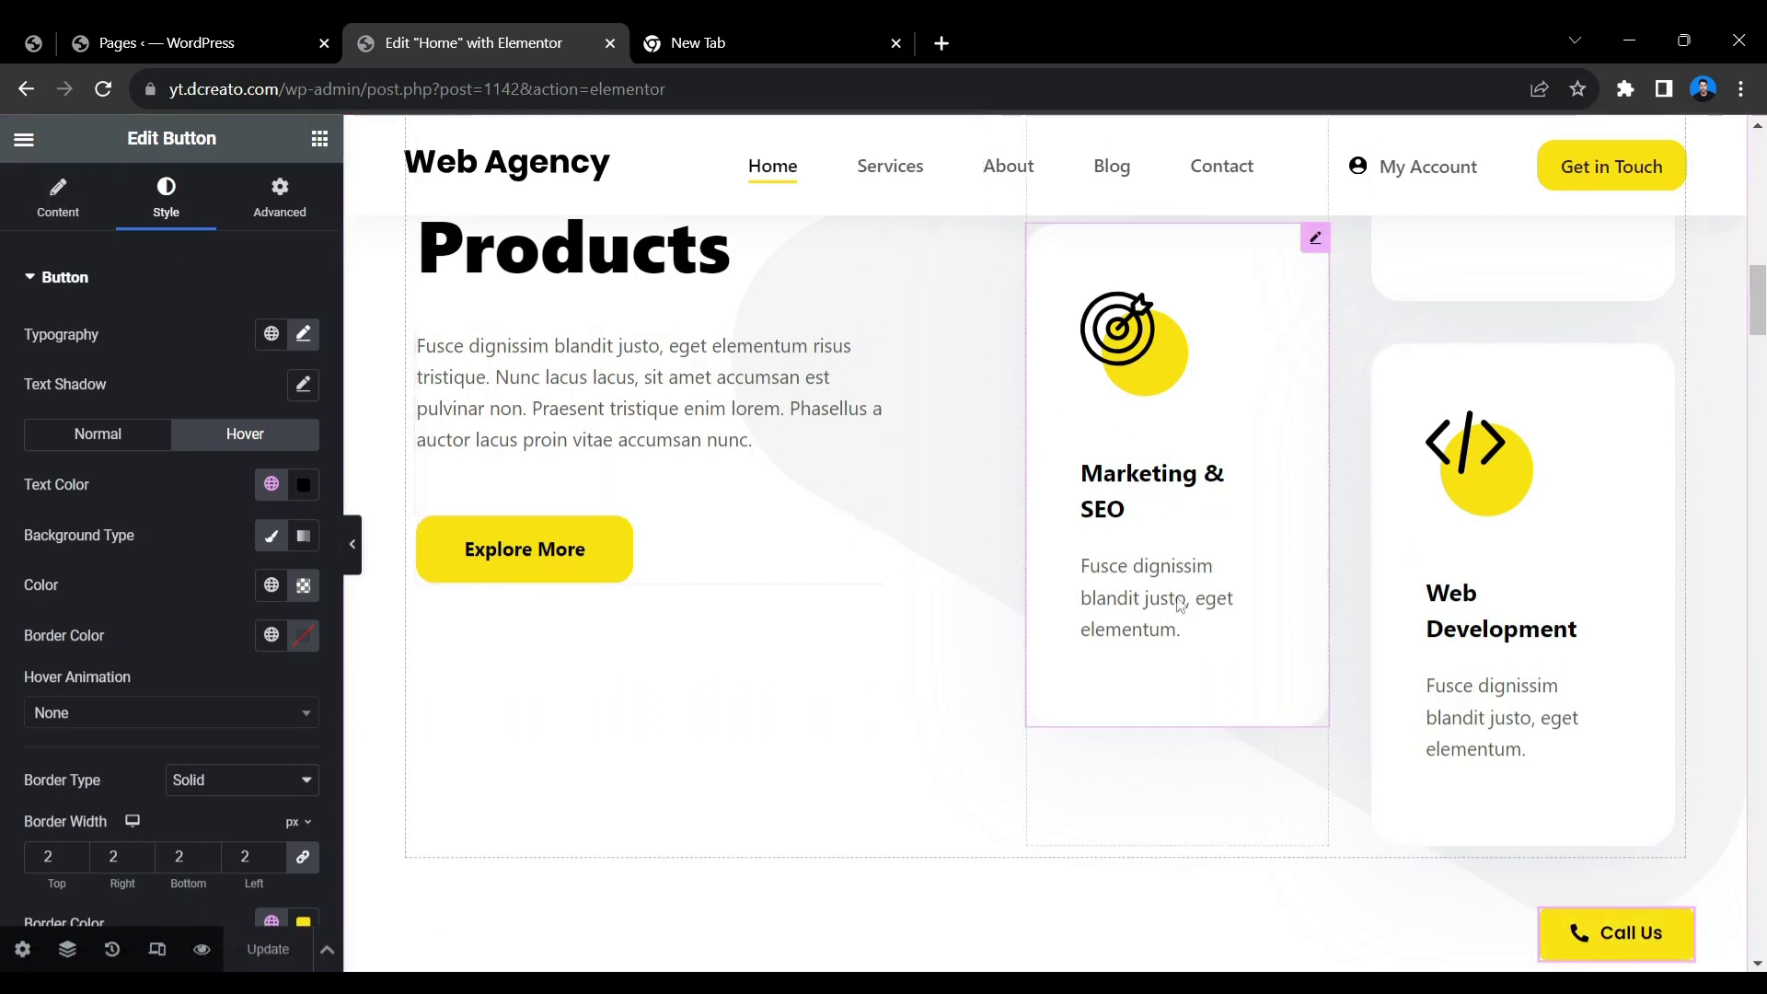
Step: Set the Call Us button's link to the tel: prefix followed by the phone number
click(69, 212)
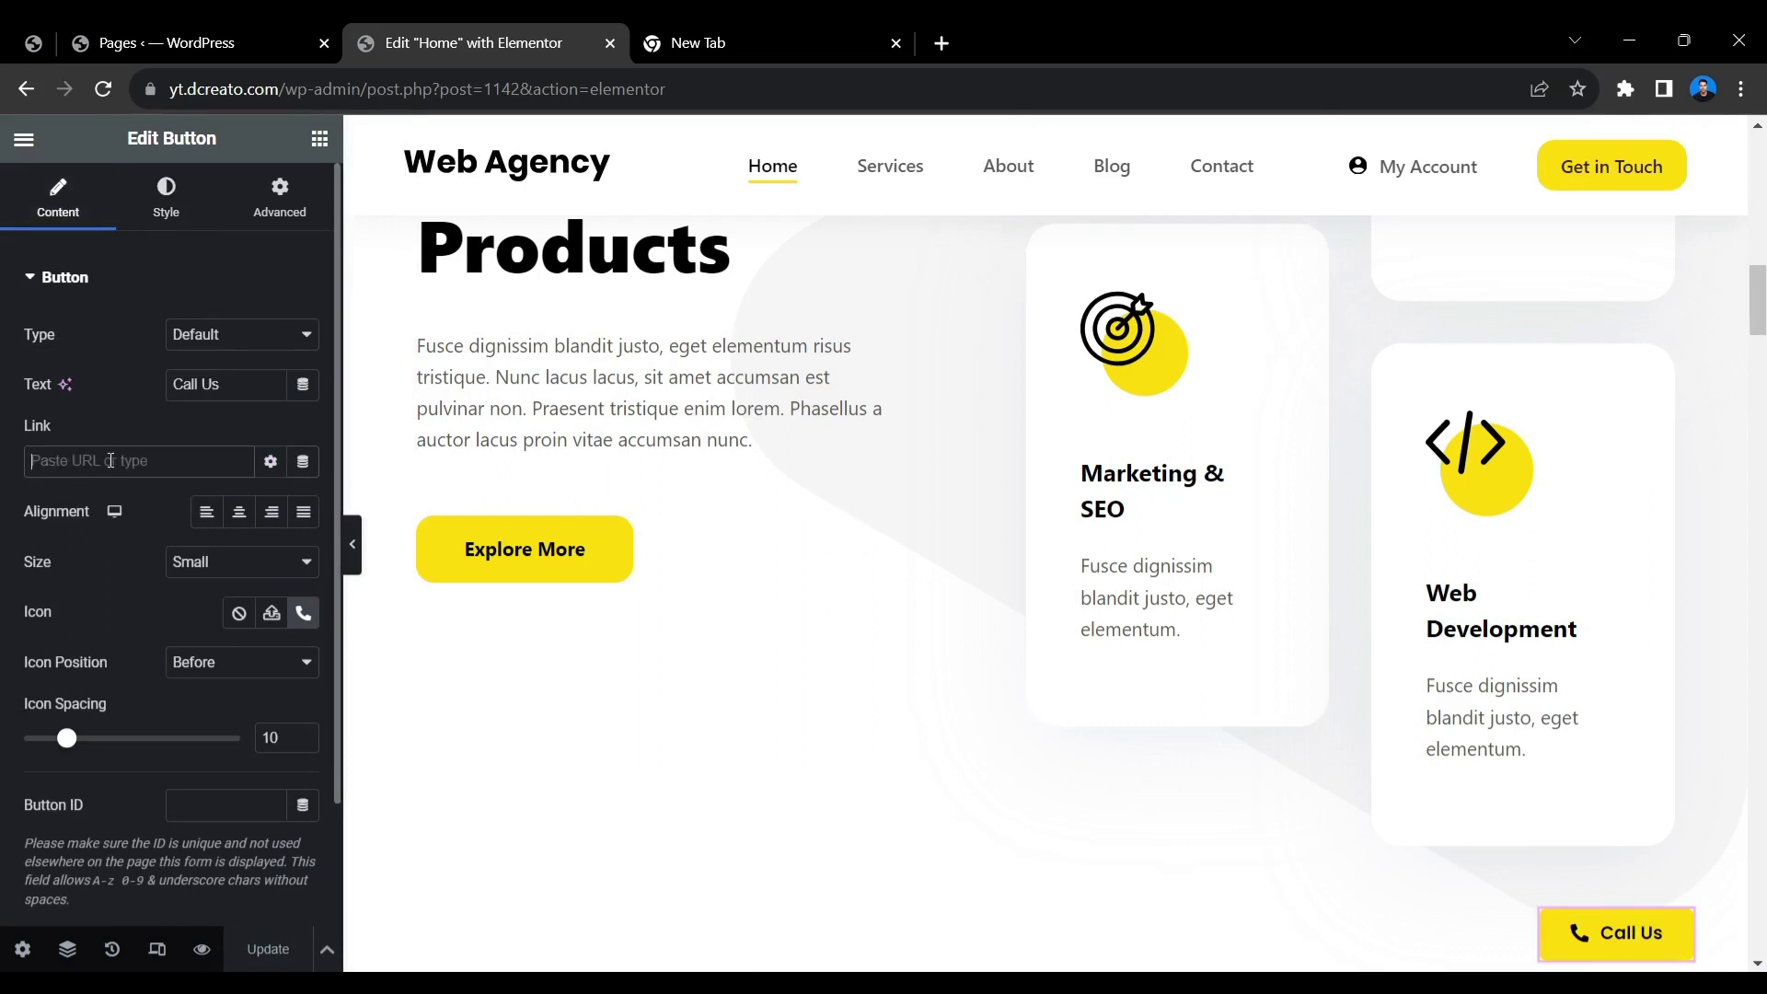
text(tel:)
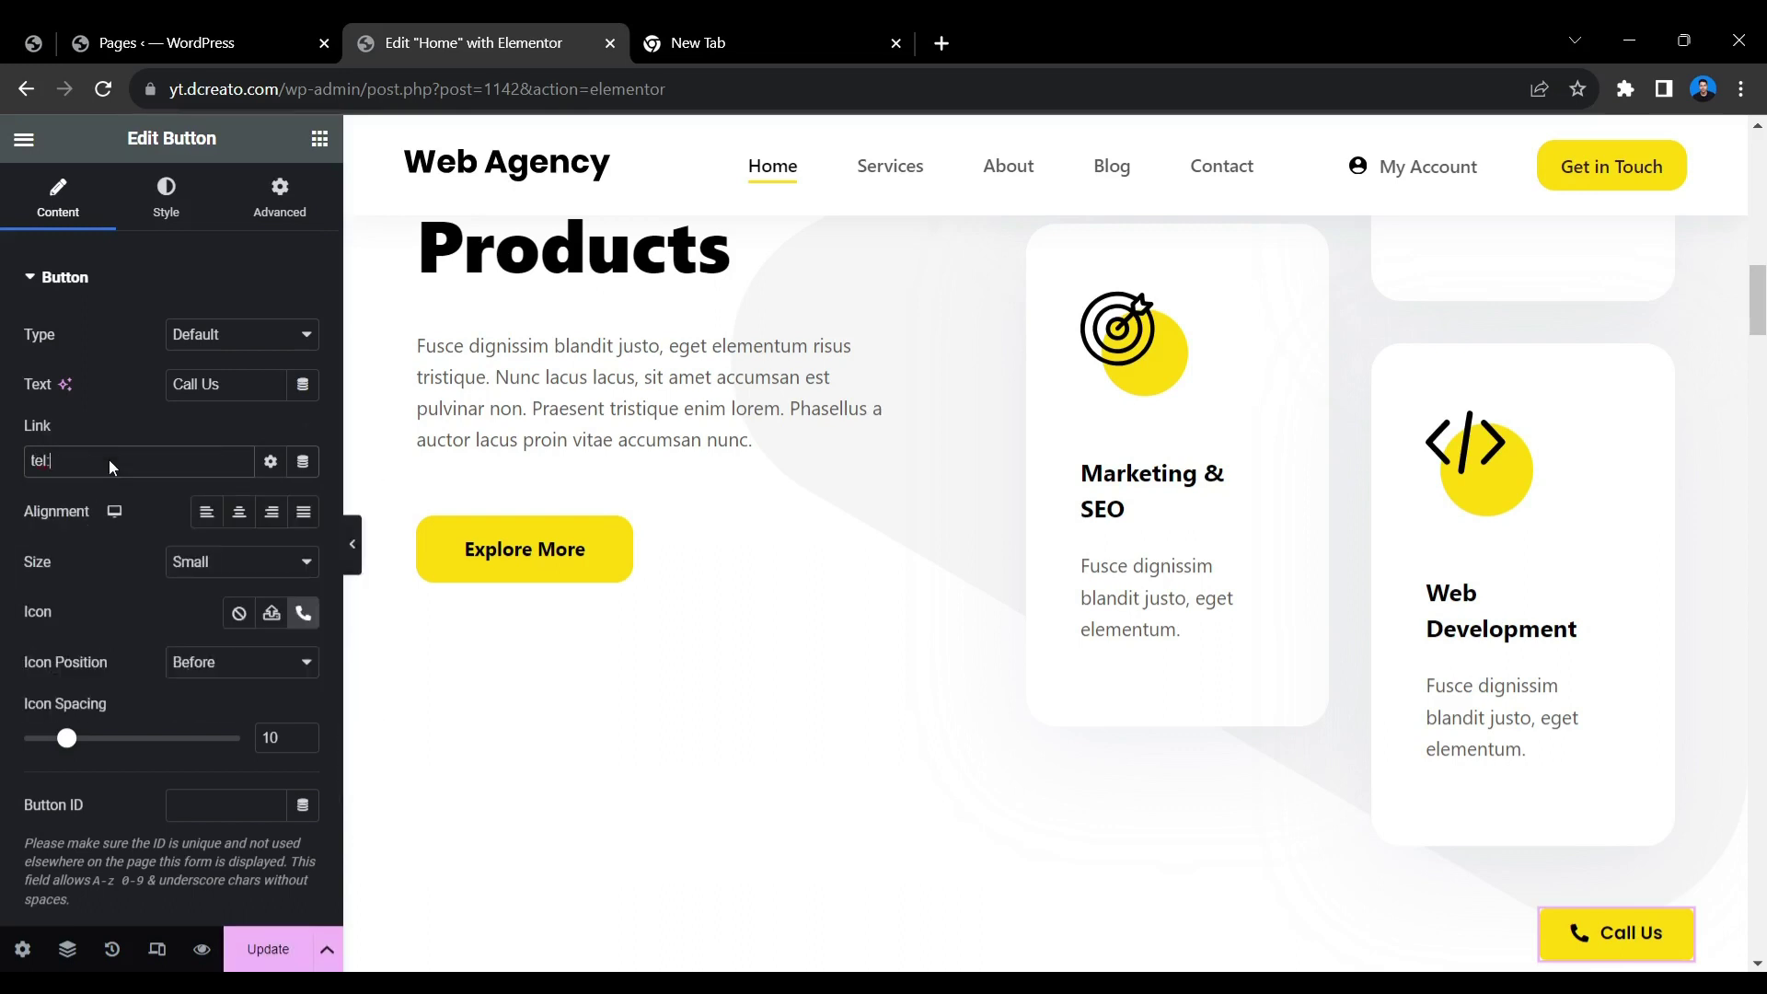
text(012345678)
Step: Update the page and test the Call Us button's phone link in the page preview
click(266, 949)
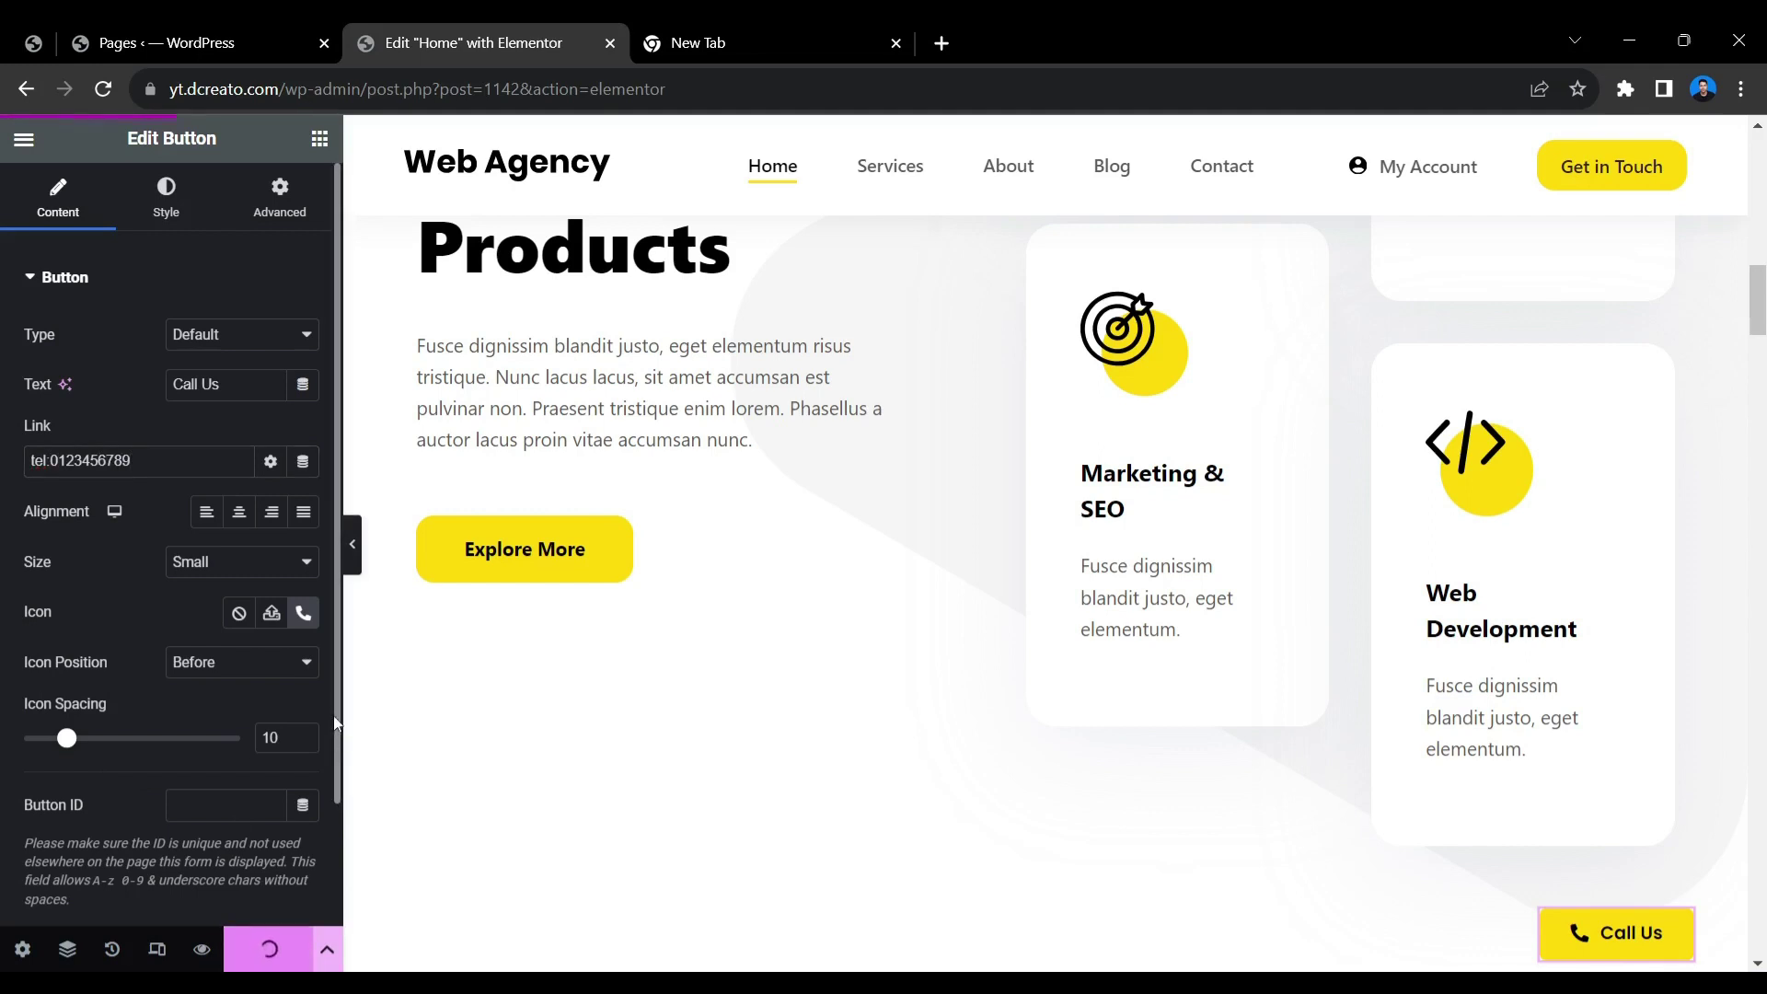
click(204, 951)
click(1525, 901)
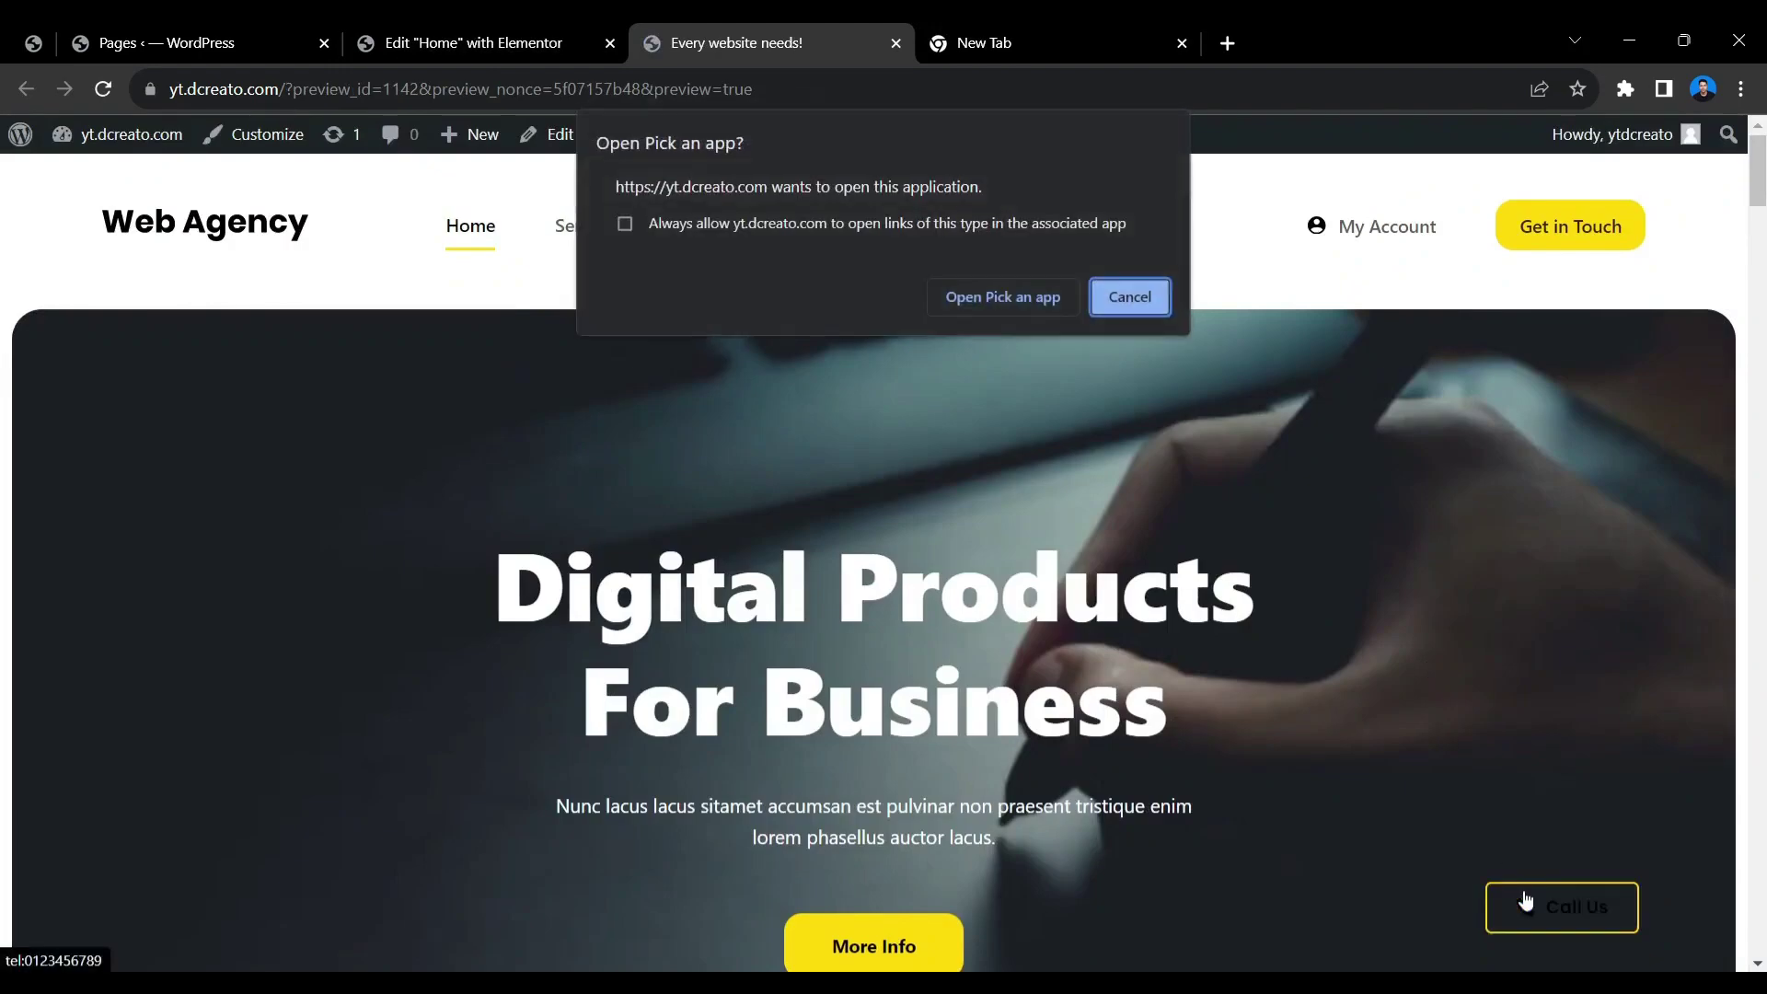